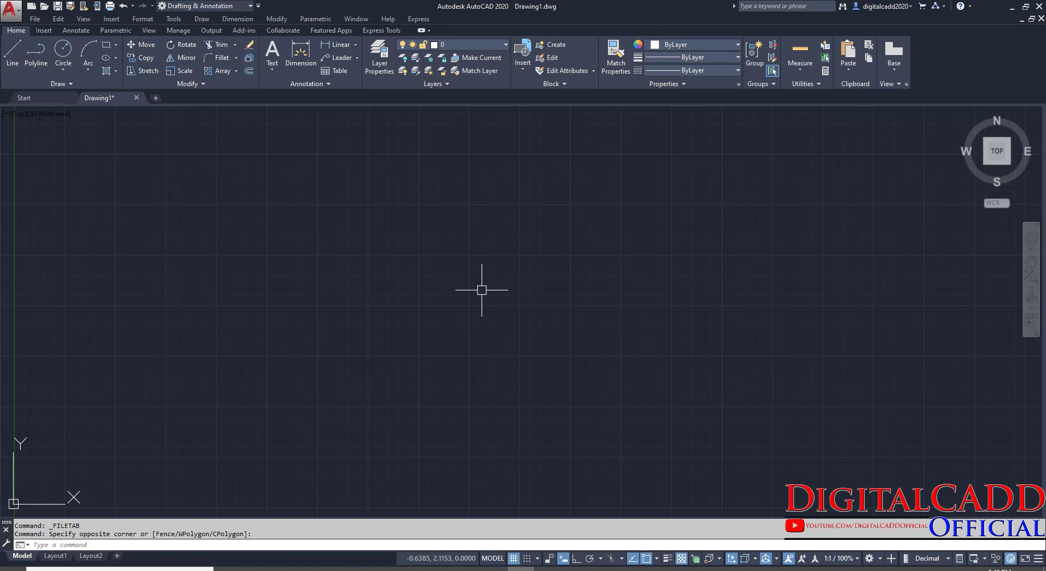
- Set the drawing units to decimal length with 0.00 precision and millimeters as the insertion scale
{"action": "type", "text": "un"}
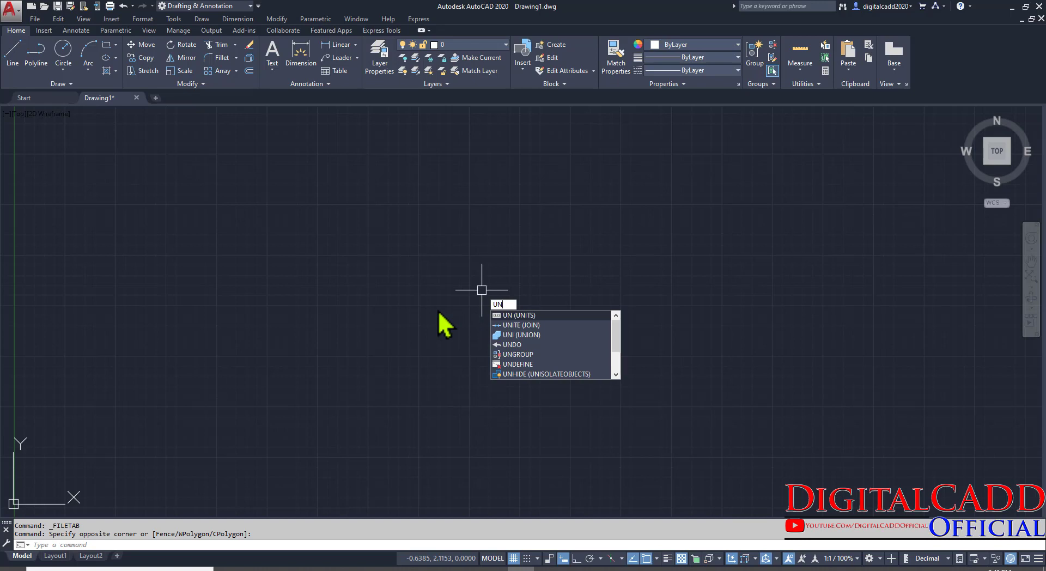
{"action": "key", "text": "Return"}
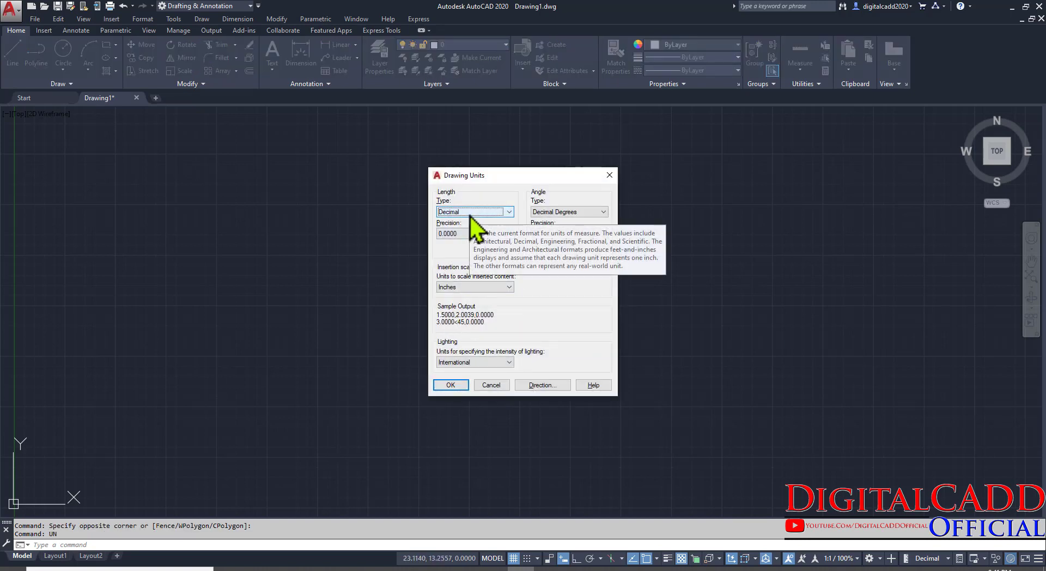
{"action": "left_click", "coordinate": [470, 216]}
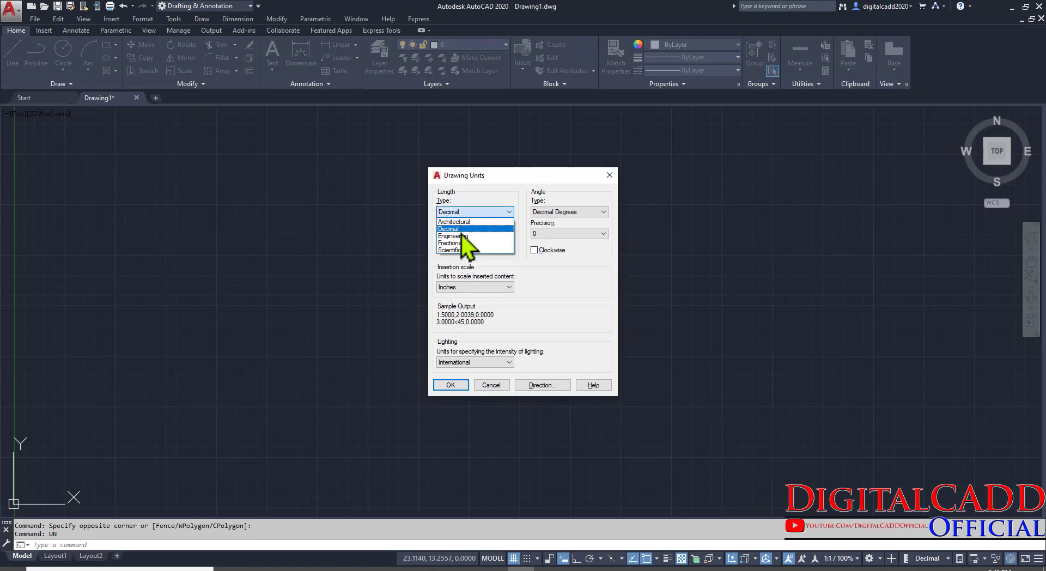
{"action": "left_click", "coordinate": [467, 228]}
{"action": "left_click", "coordinate": [474, 233]}
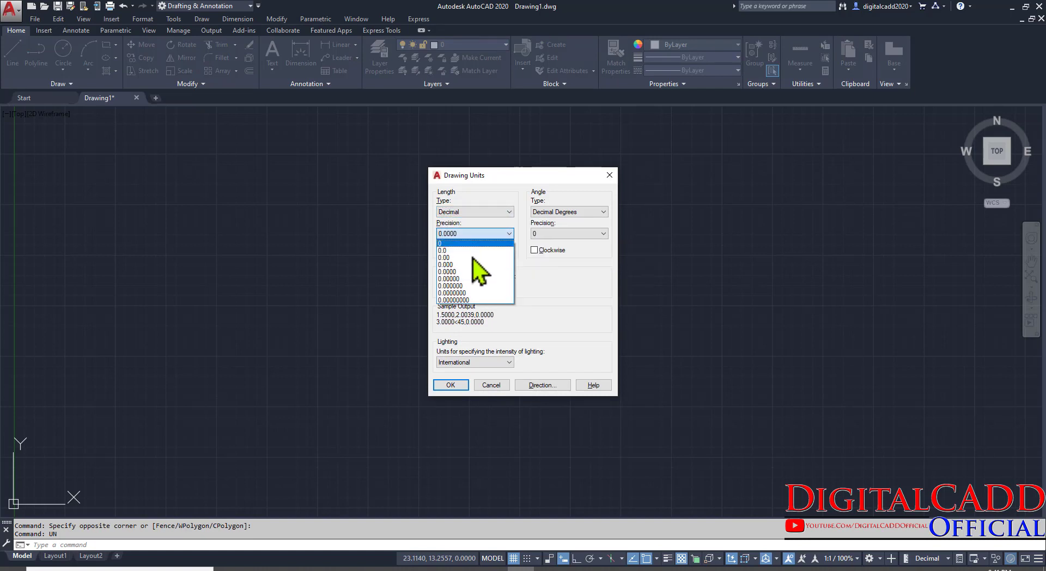
{"action": "left_click", "coordinate": [471, 257]}
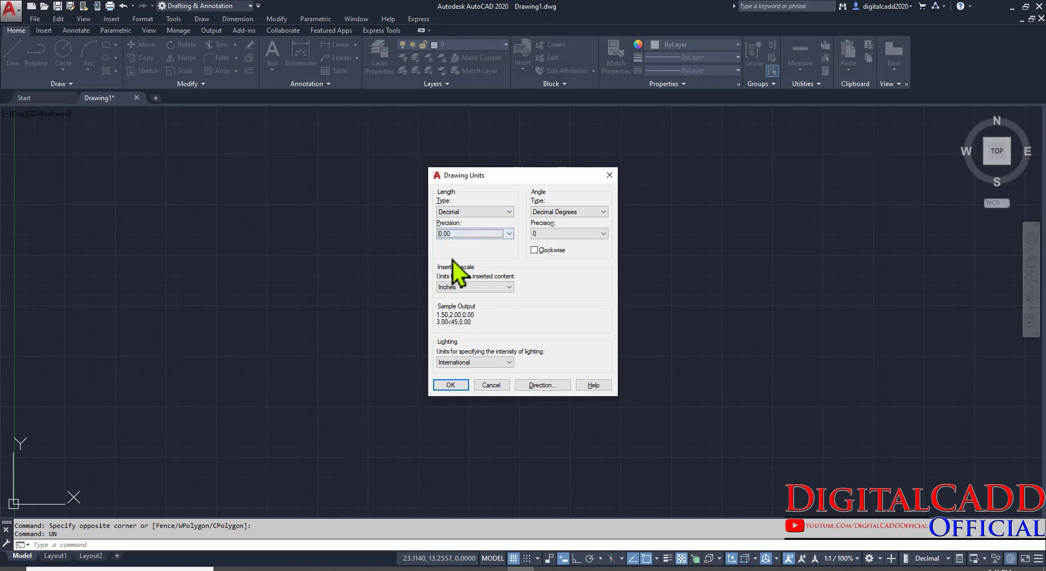
{"action": "left_click", "coordinate": [472, 288]}
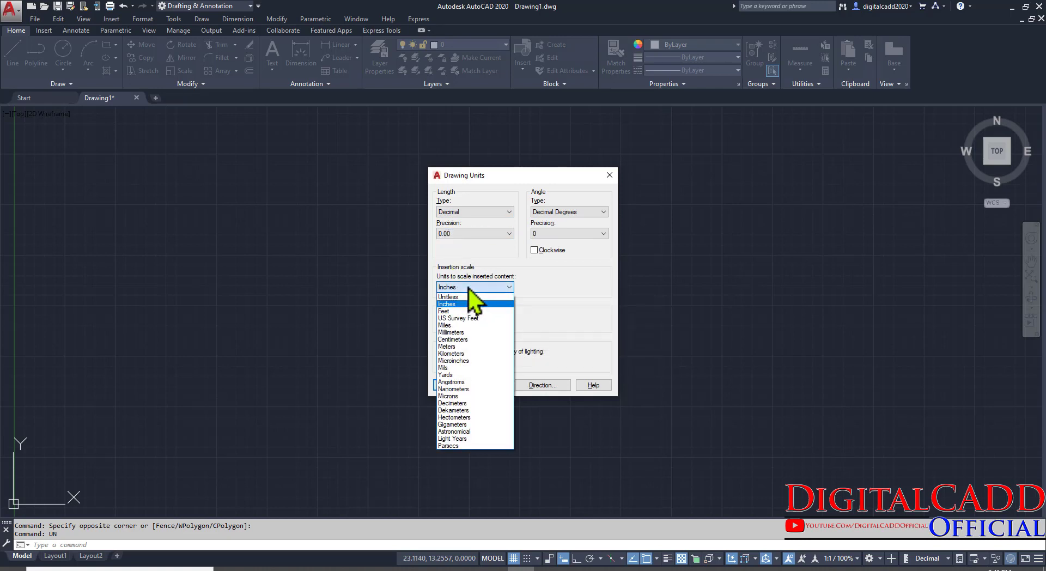
{"action": "left_click", "coordinate": [461, 334]}
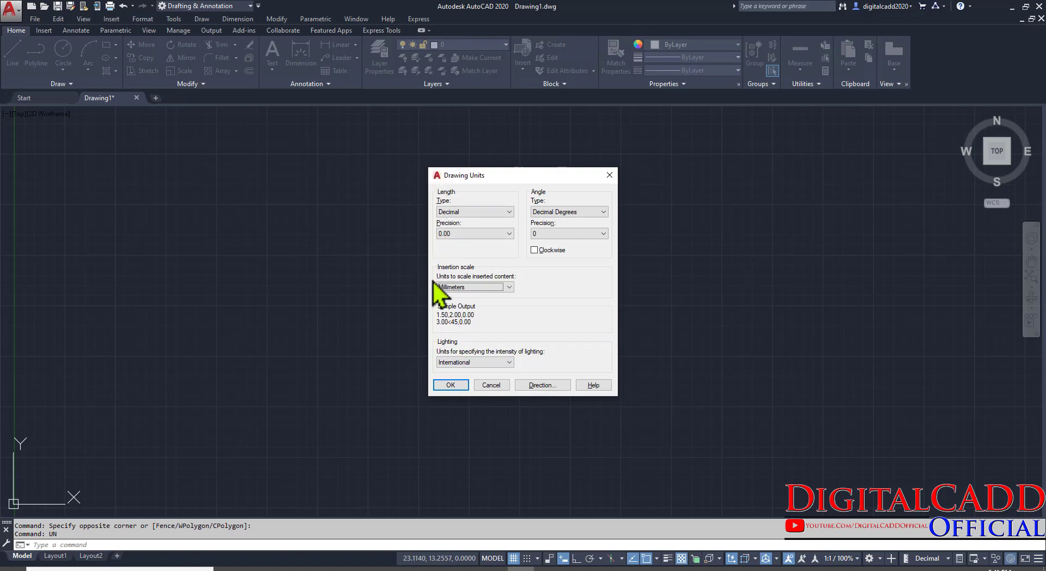
{"action": "left_click", "coordinate": [450, 385]}
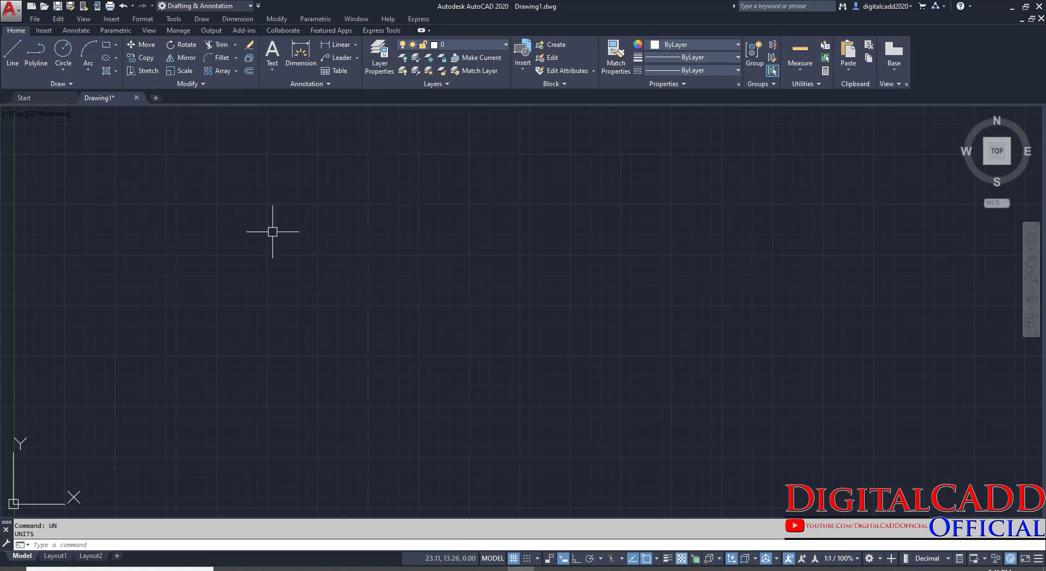
- Reopen the drawing units settings and reapply decimal length, 0.00 precision and the millimeters insertion scale
{"action": "left_click", "coordinate": [145, 24]}
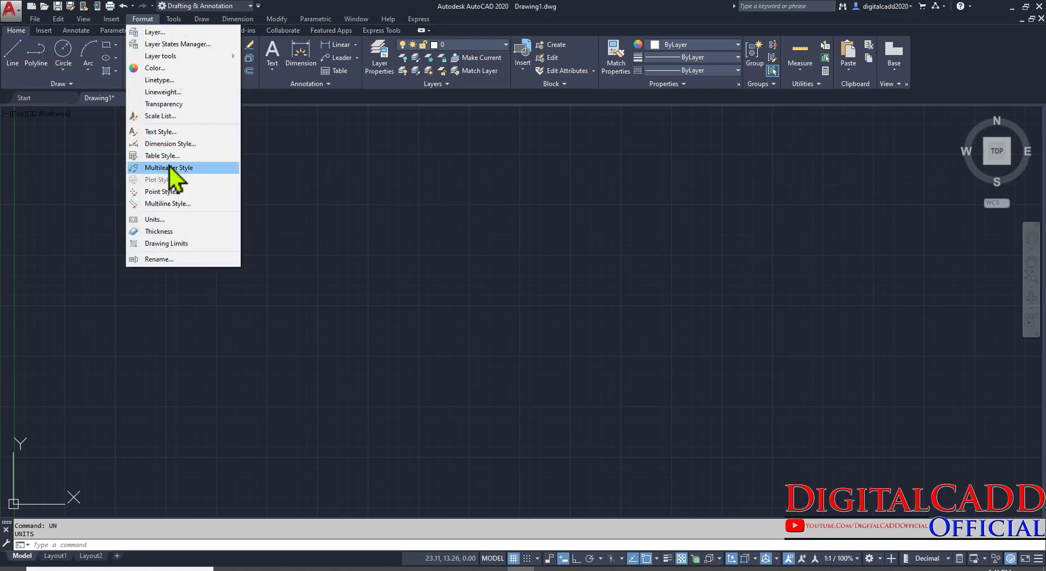
{"action": "left_click", "coordinate": [173, 219]}
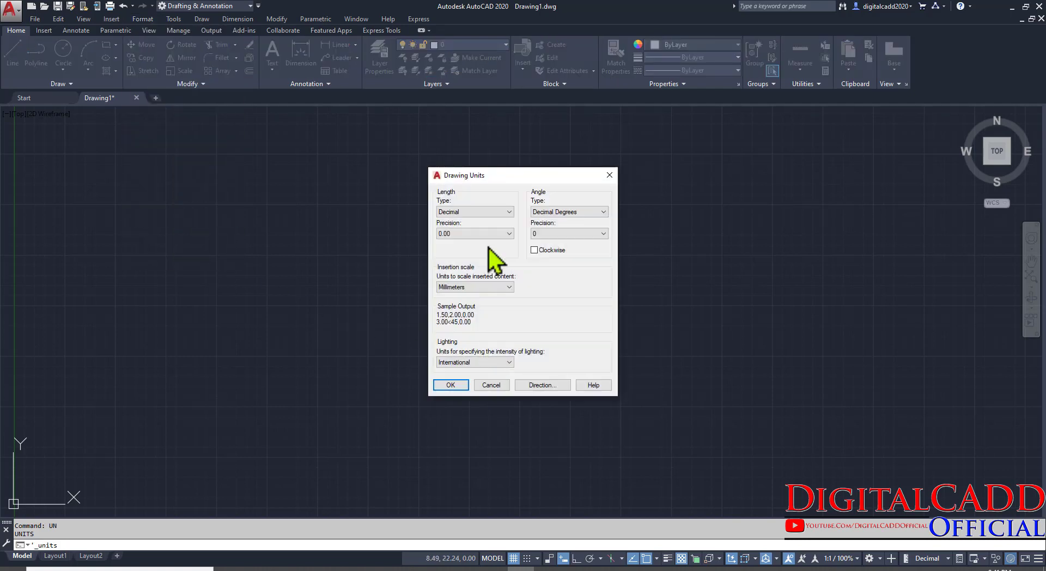
{"action": "left_click", "coordinate": [473, 212]}
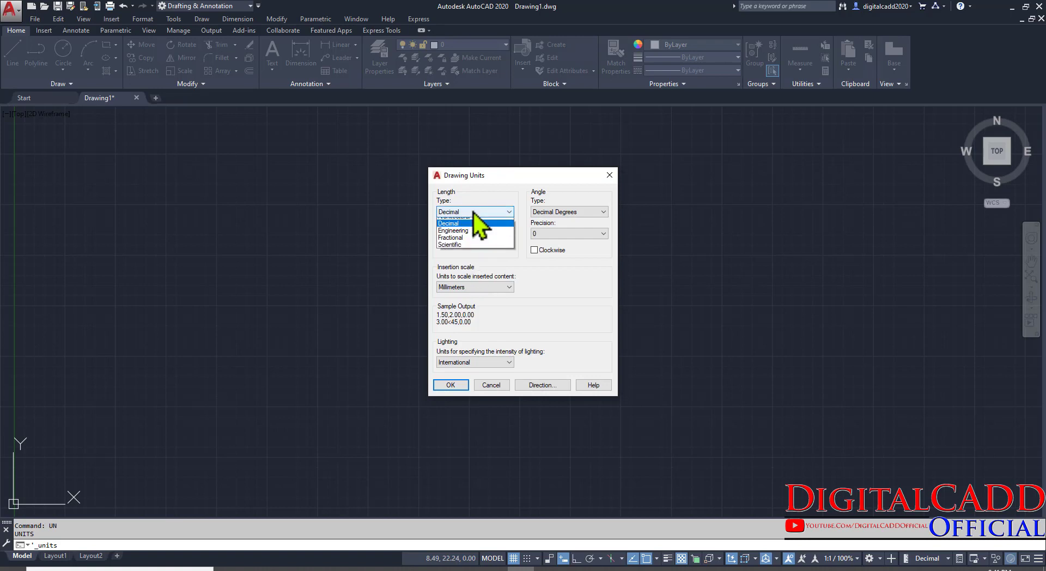
{"action": "left_click", "coordinate": [473, 223]}
{"action": "left_click", "coordinate": [473, 234]}
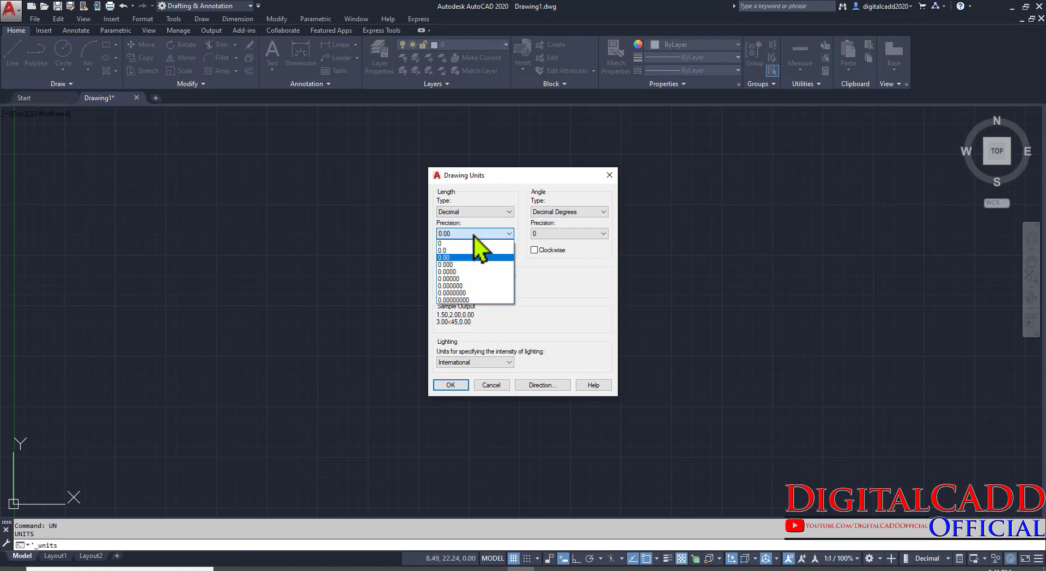
{"action": "left_click", "coordinate": [472, 257]}
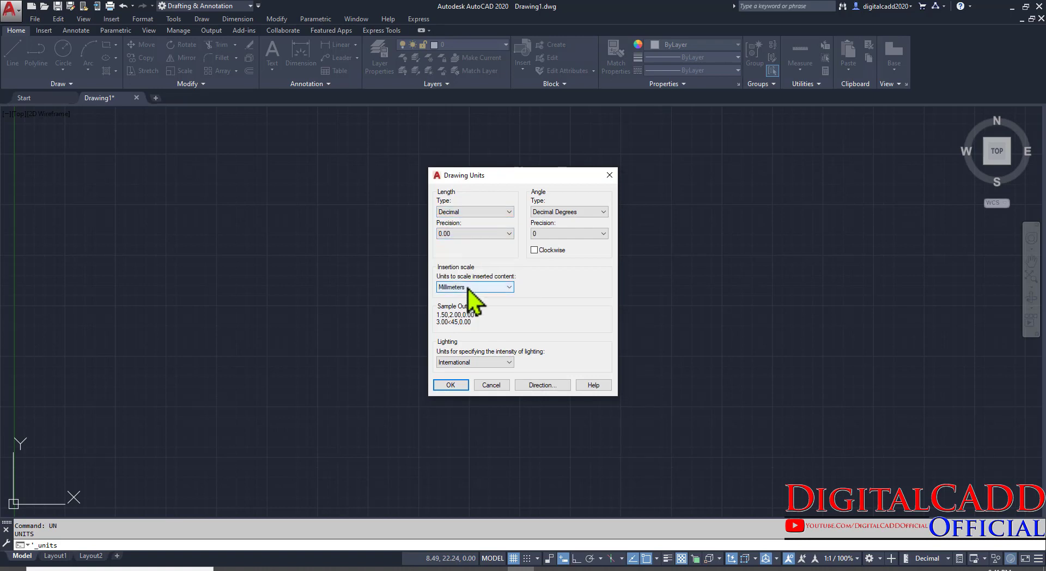
{"action": "left_click", "coordinate": [472, 287]}
{"action": "left_click", "coordinate": [479, 326]}
{"action": "left_click", "coordinate": [451, 385]}
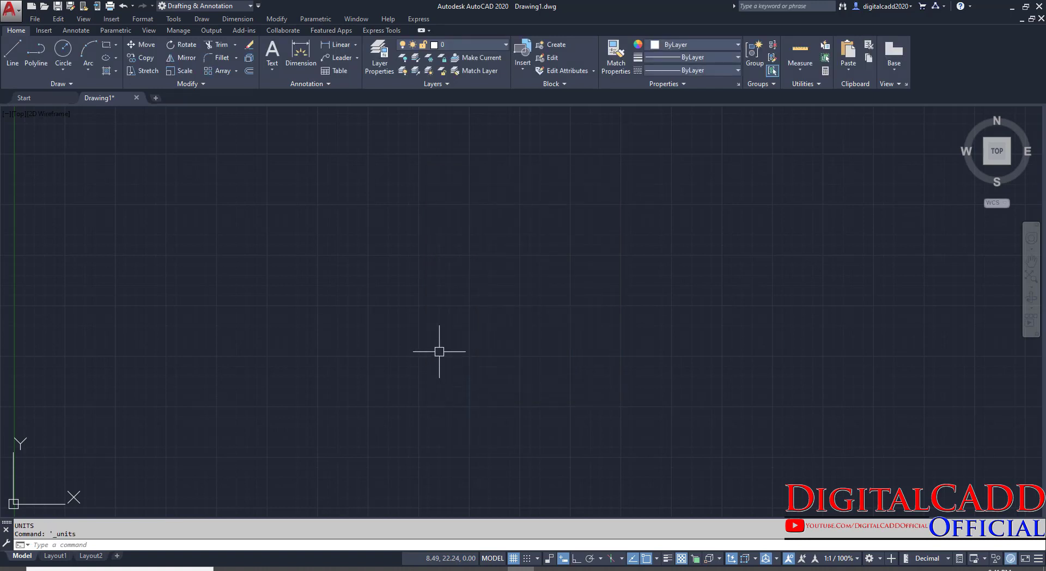
- Review the length, precision and insertion scale in the drawing units settings, accepting them as they are
{"action": "left_click", "coordinate": [11, 11]}
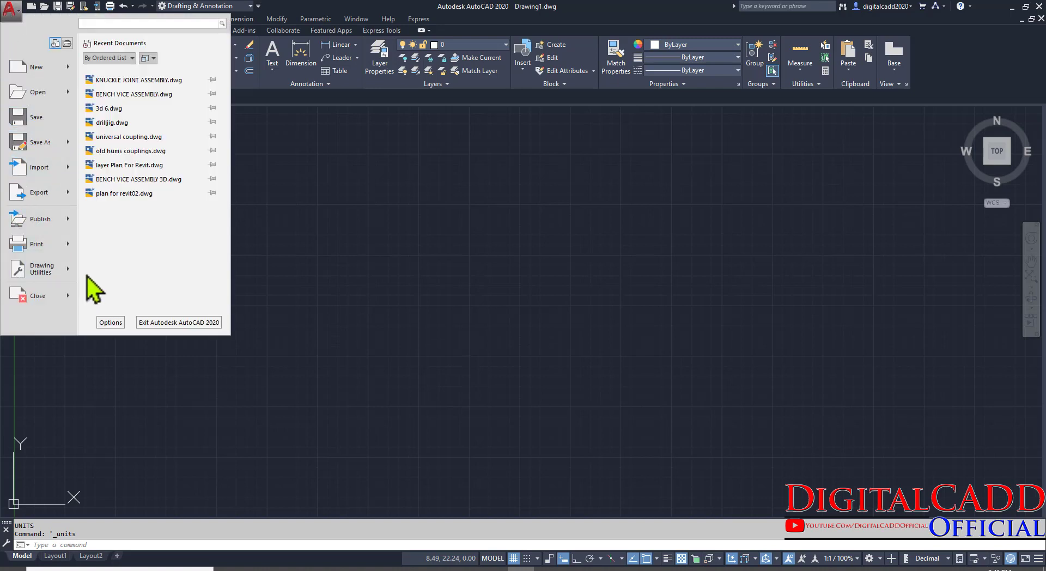
{"action": "mouse_move", "coordinate": [62, 277]}
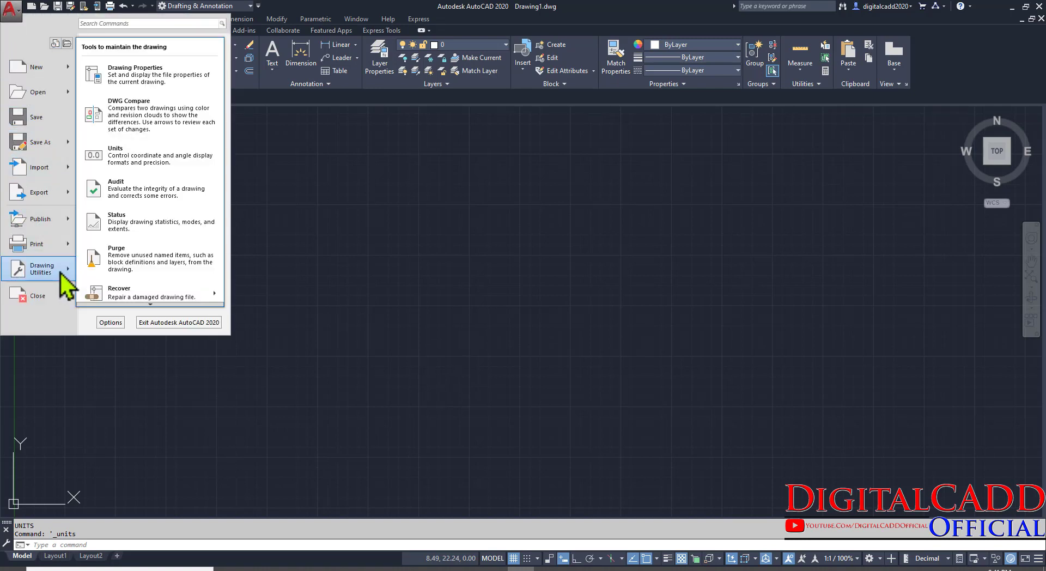
{"action": "left_click", "coordinate": [129, 157]}
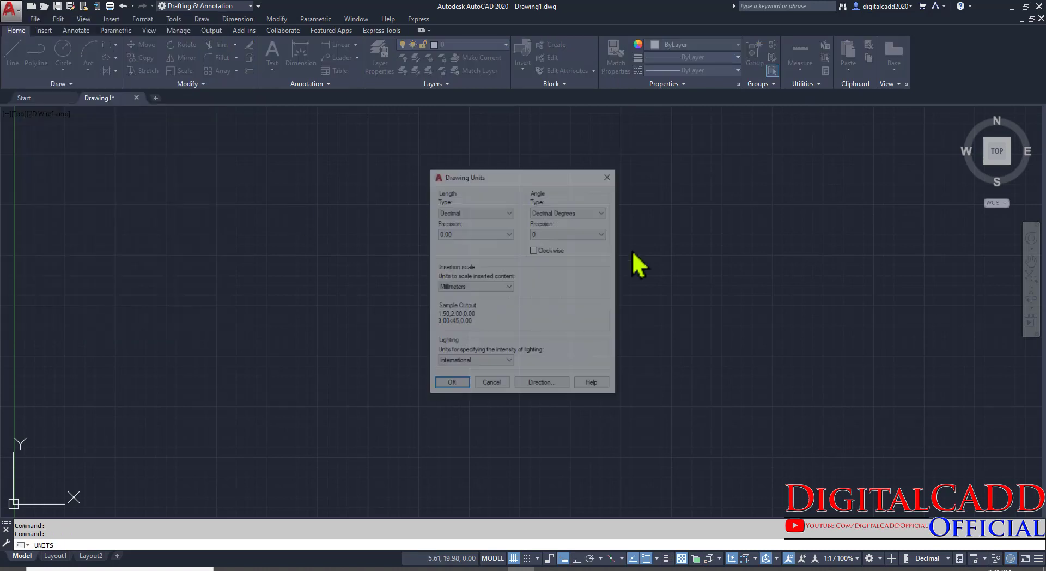
{"action": "left_click", "coordinate": [450, 385]}
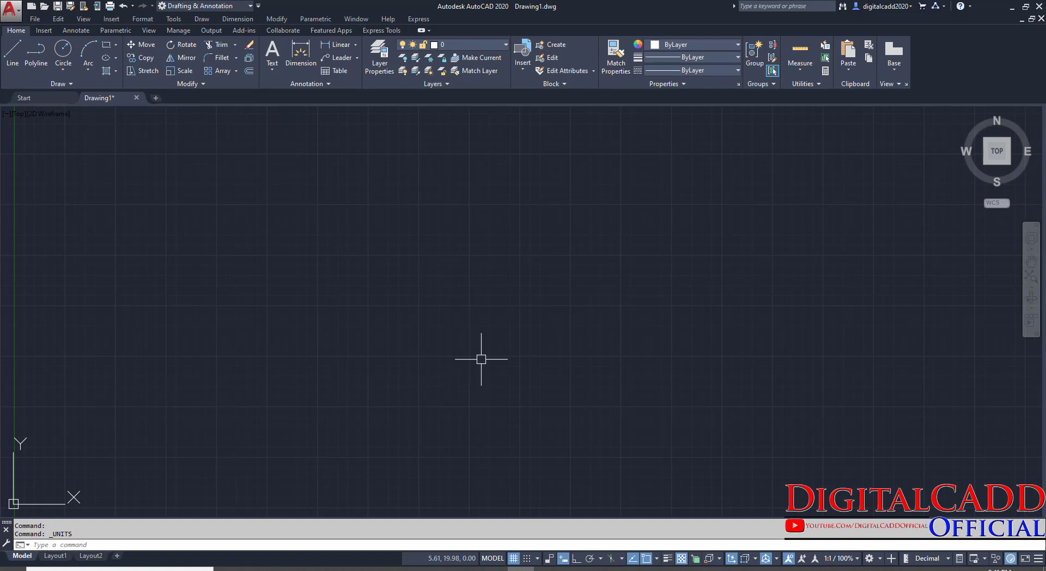
{"action": "type", "text": "UN"}
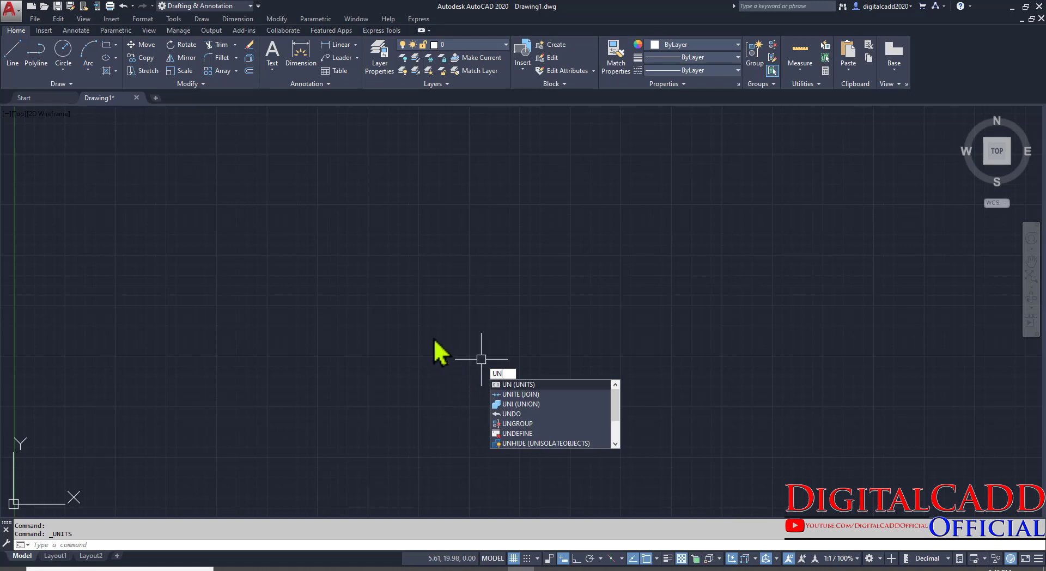
{"action": "key", "text": "Return"}
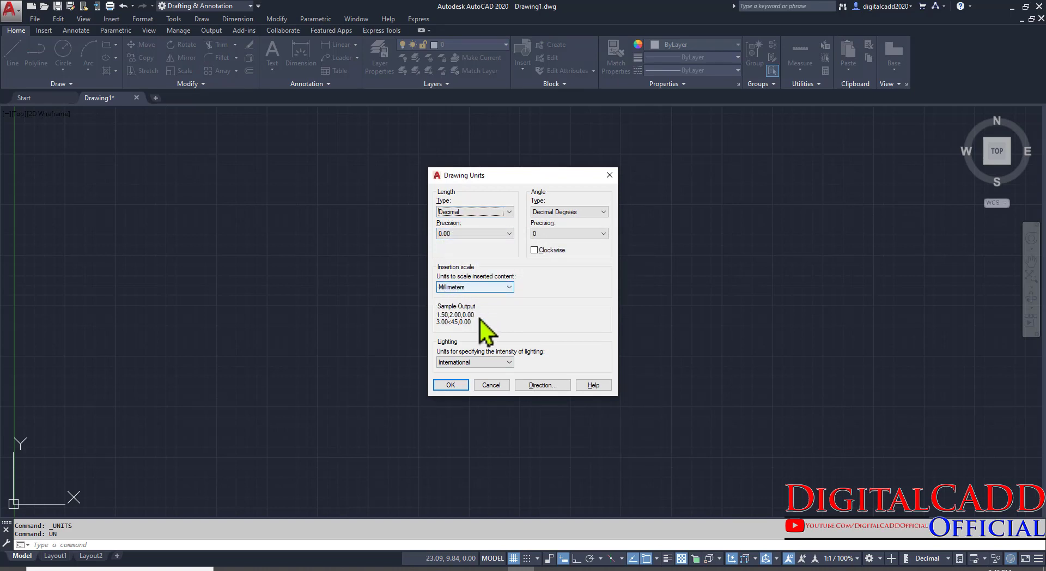
{"action": "left_click", "coordinate": [459, 385]}
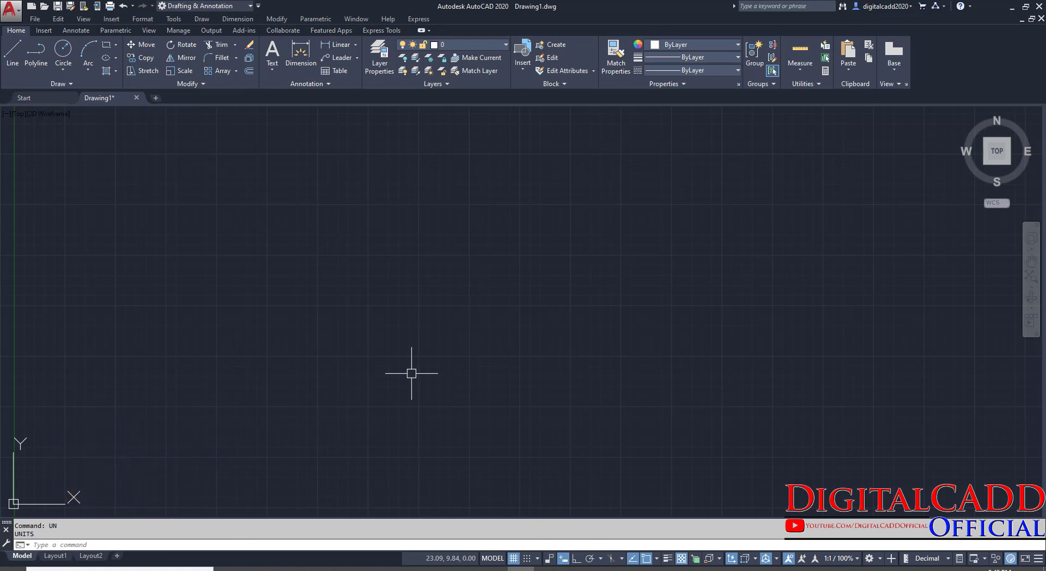
- Start resetting the model space limits with the lower left corner at 0,0
{"action": "middle_click_drag", "start_coordinate": [353, 389], "coordinate": [343, 384]}
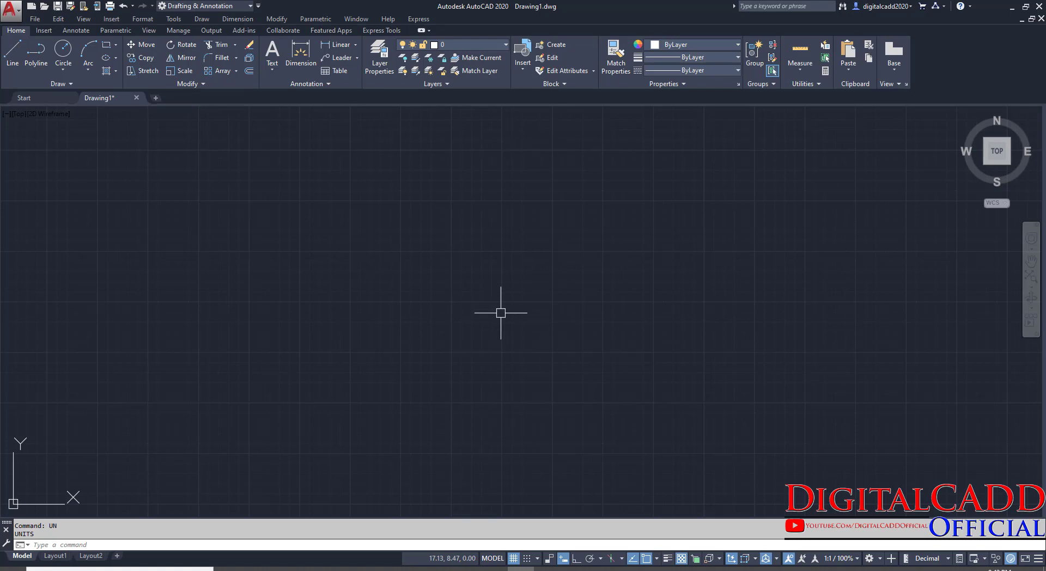
{"action": "type", "text": "lim"}
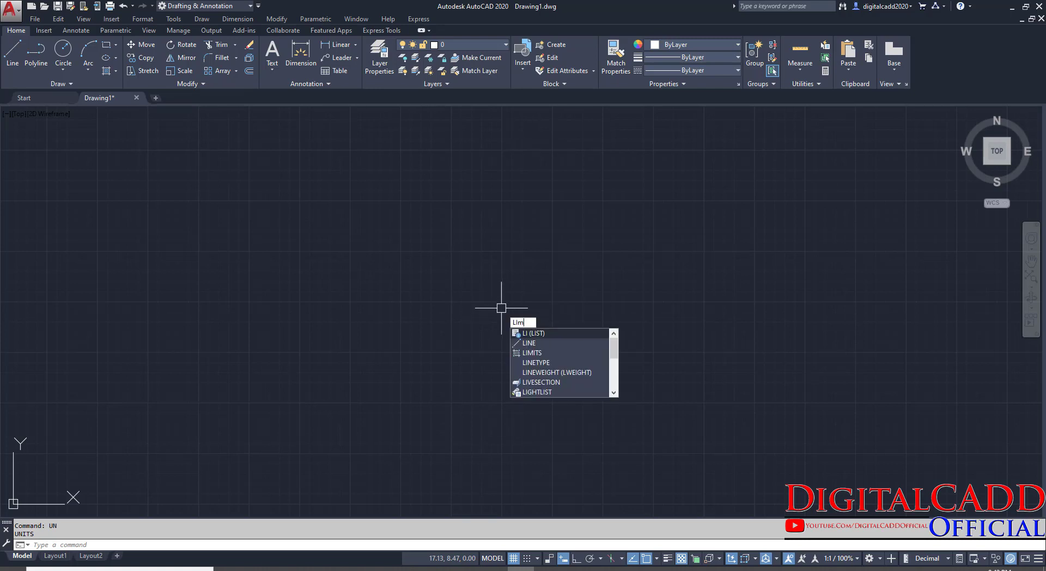
{"action": "key", "text": "Return"}
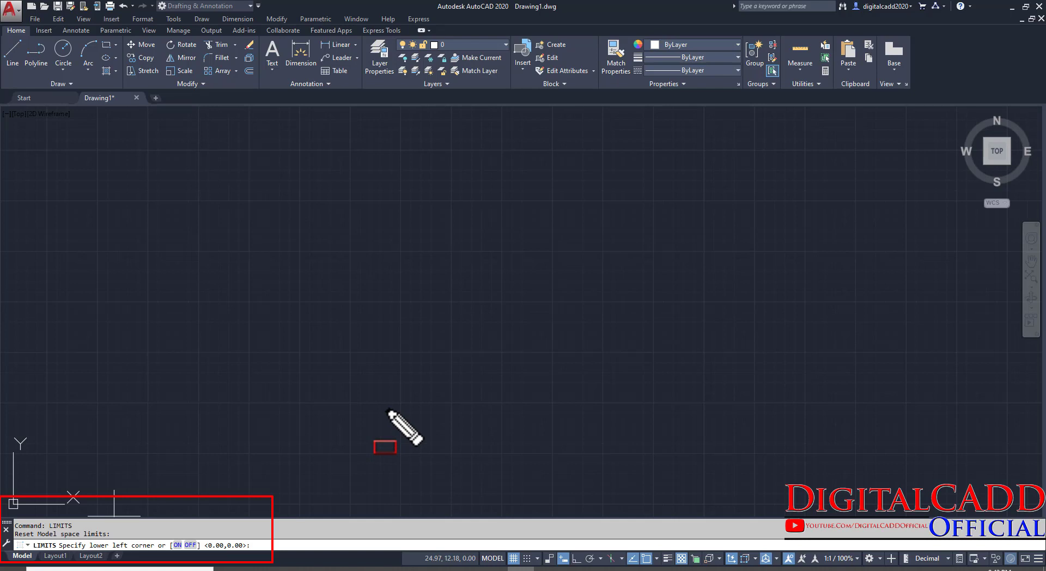
{"action": "key", "text": "Escape"}
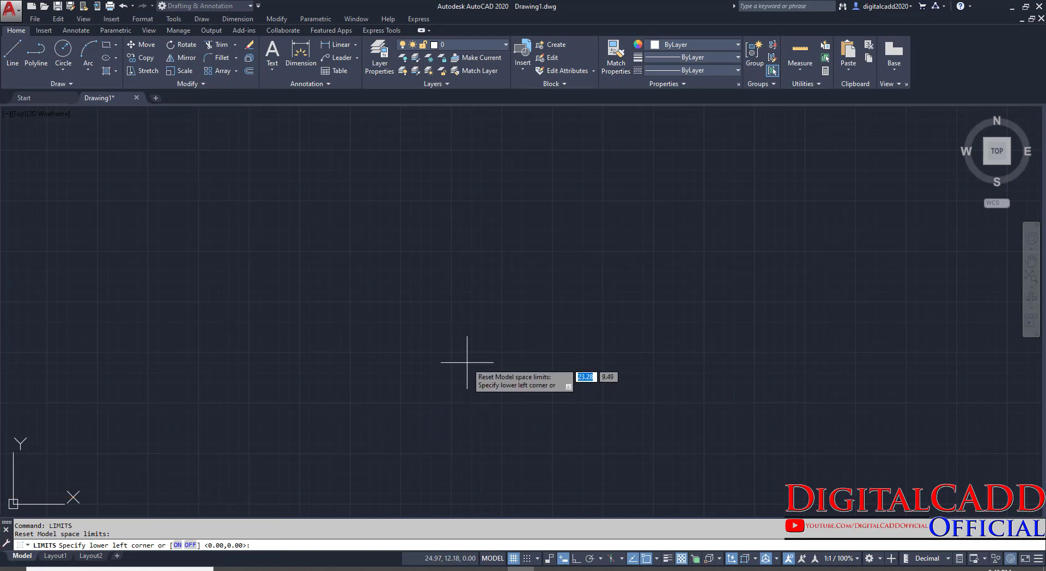
{"action": "type", "text": "0"}
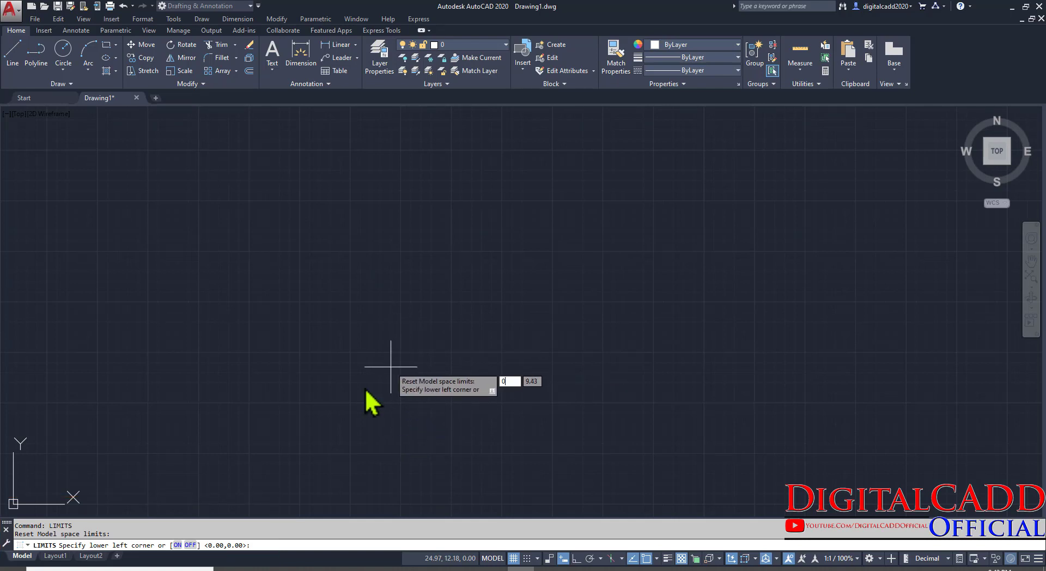
{"action": "key", "text": "Tab"}
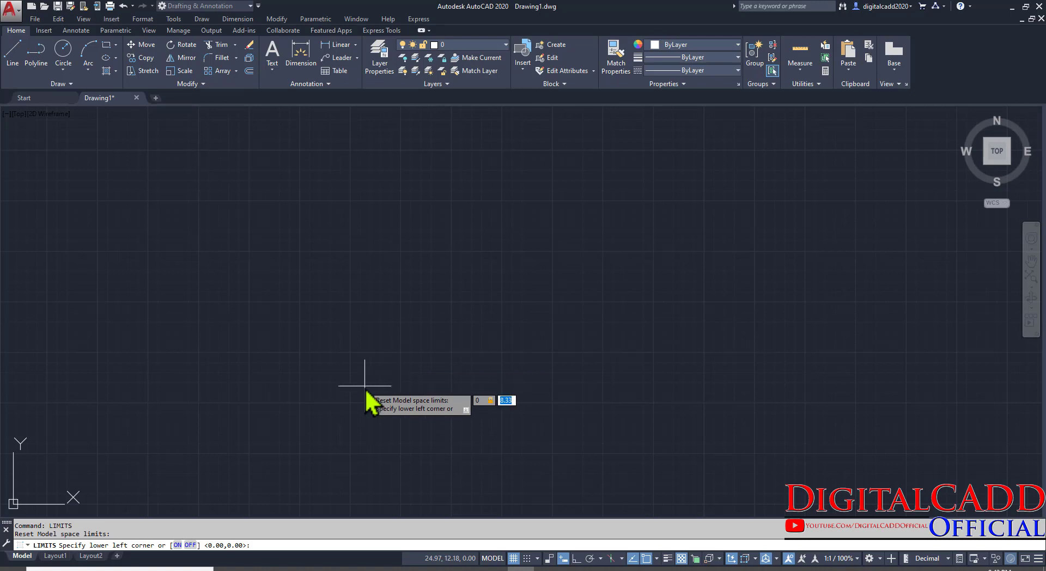
{"action": "type", "text": "0"}
{"action": "key", "text": "Return"}
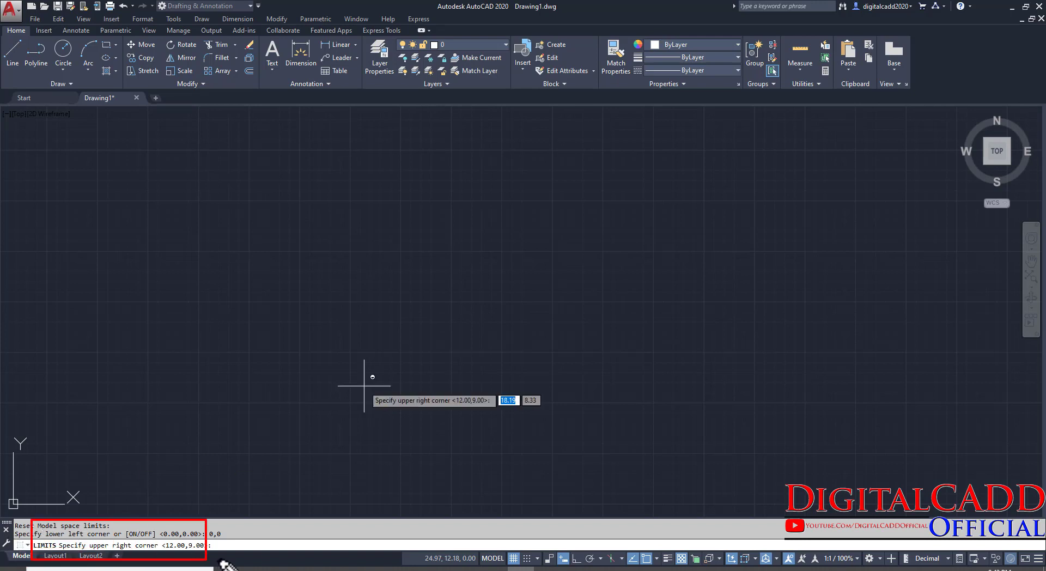
- Set the upper right corner of the model space limits to 1000,1000
{"action": "left_click_drag", "start_coordinate": [220, 561], "coordinate": [231, 564]}
{"action": "key", "text": "Escape"}
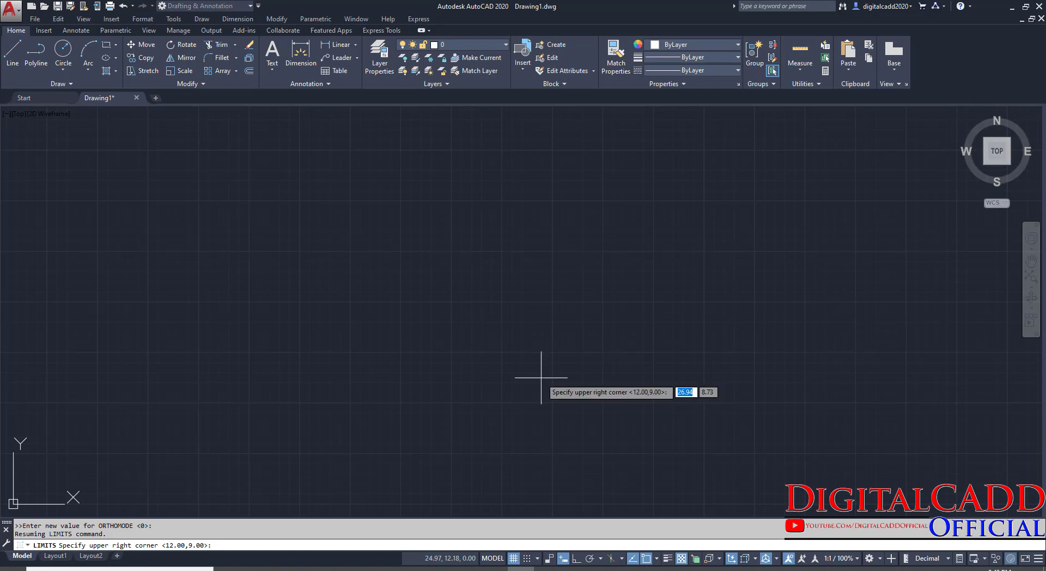
{"action": "type", "text": "1000"}
{"action": "key", "text": "Tab"}
{"action": "type", "text": "1"}
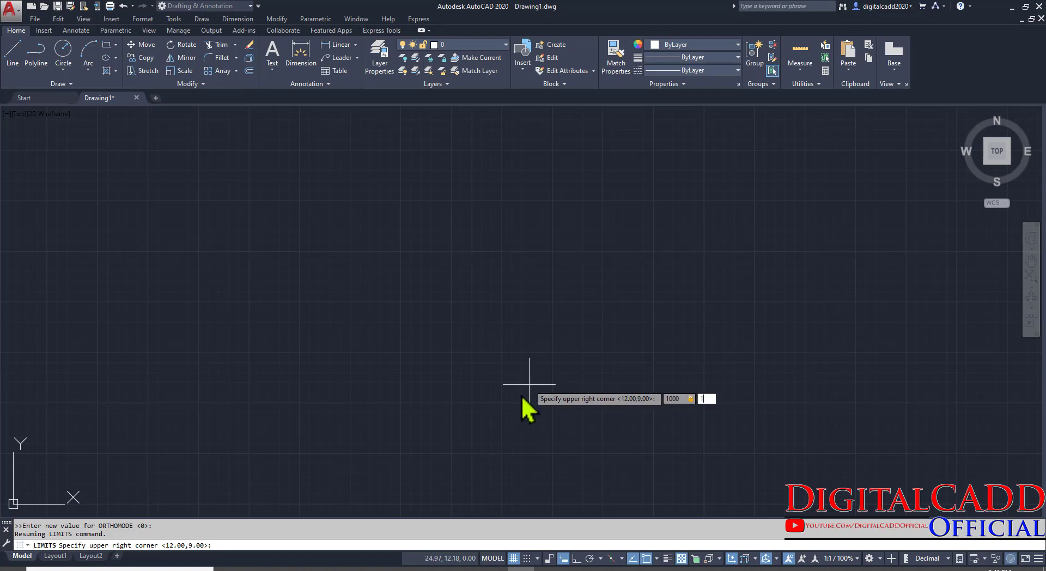
{"action": "type", "text": "000"}
{"action": "key", "text": "Return"}
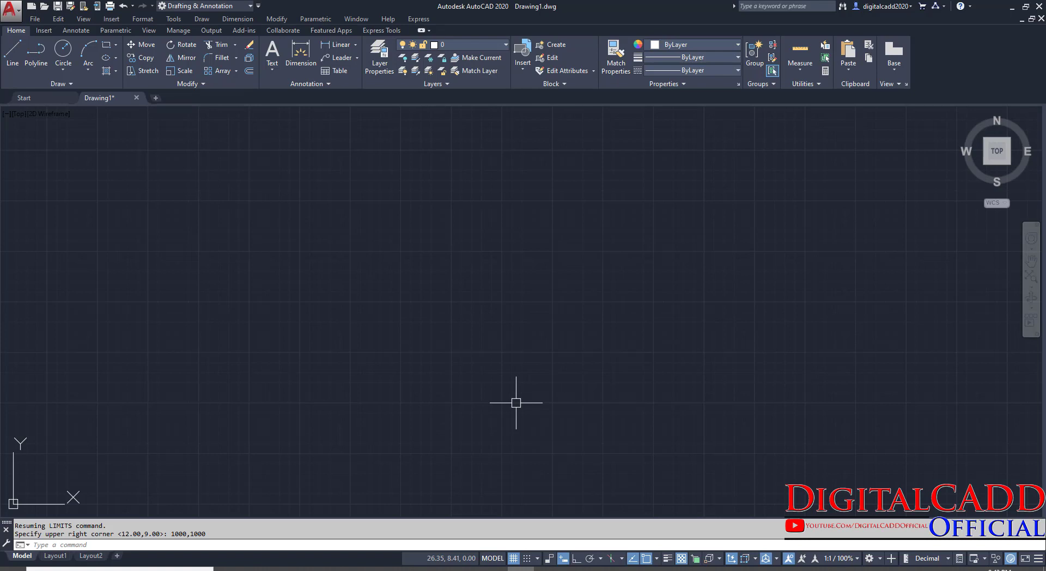
- Zoom All to fit the full drawing limits and bring the origin and grid into view
{"action": "mouse_move", "coordinate": [794, 293]}
{"action": "middle_mouse_down"}
{"action": "mouse_move", "coordinate": [743, 296]}
{"action": "mouse_move", "coordinate": [757, 304]}
{"action": "middle_mouse_up"}
{"action": "left_click", "coordinate": [1032, 287]}
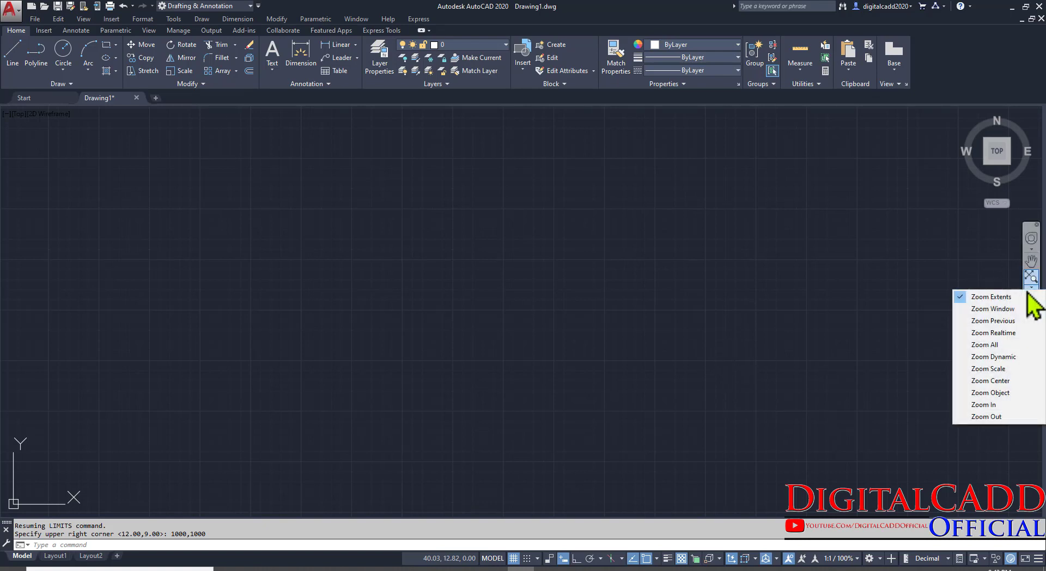
{"action": "left_click", "coordinate": [991, 348]}
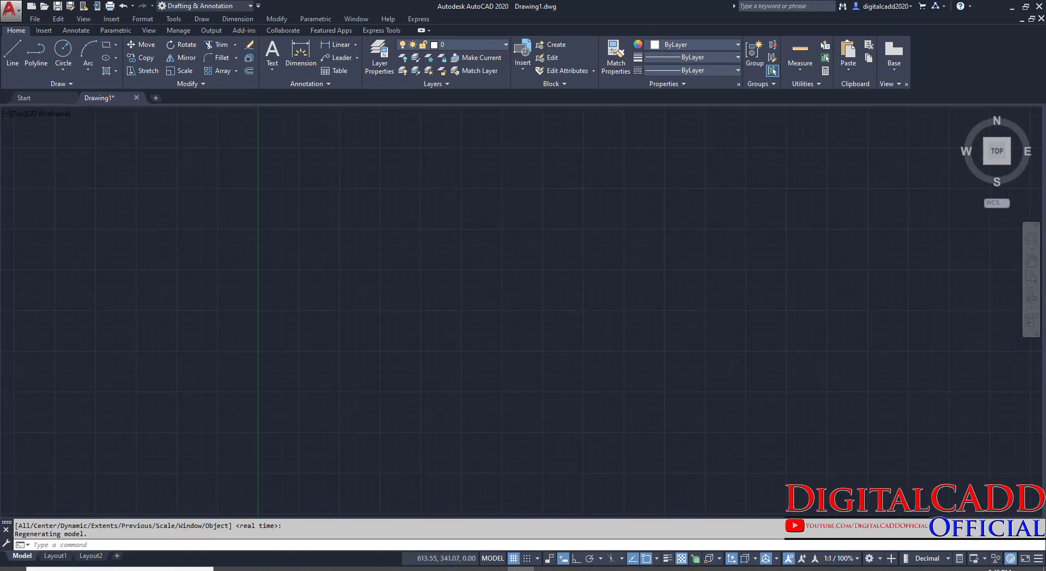
{"action": "middle_click_drag", "start_coordinate": [651, 428], "coordinate": [439, 420]}
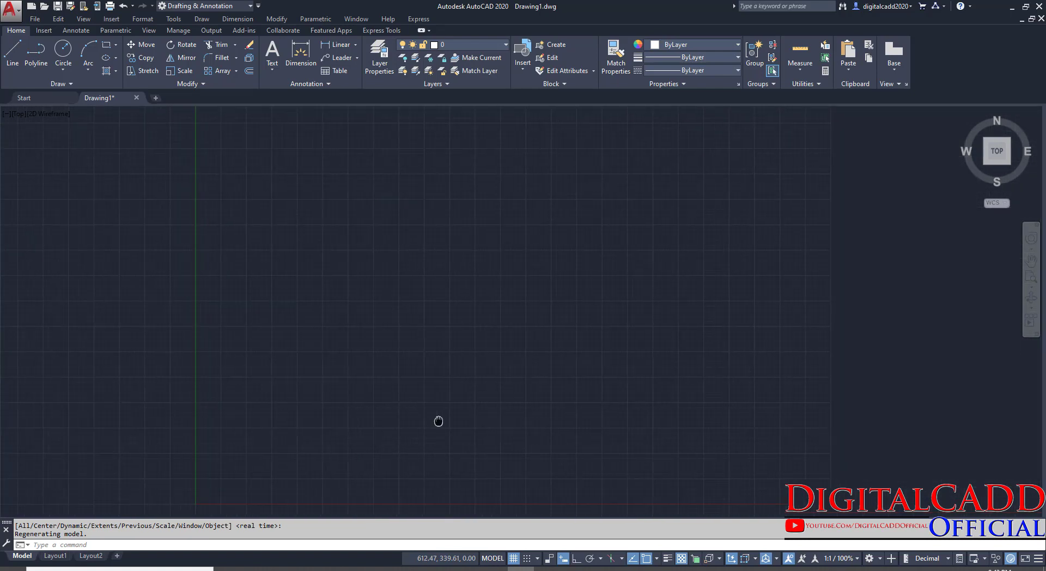
{"action": "mouse_move", "coordinate": [534, 429]}
{"action": "middle_mouse_down"}
{"action": "mouse_move", "coordinate": [399, 438]}
{"action": "mouse_move", "coordinate": [351, 427]}
{"action": "middle_mouse_up"}
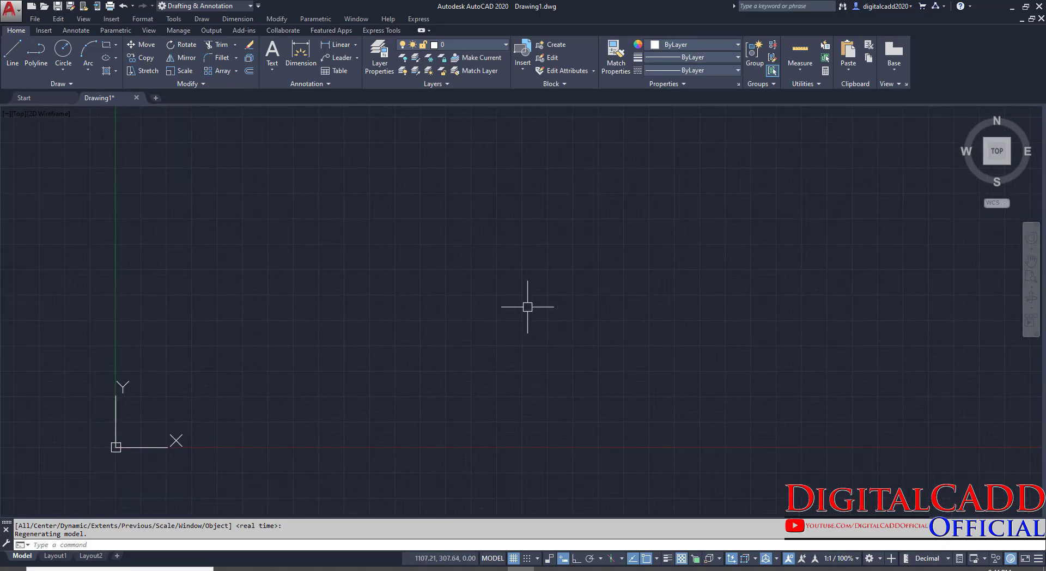
- Stop anchoring the UCS icon at the drawing origin and turn off the grid display
{"action": "middle_click_drag", "start_coordinate": [583, 296], "coordinate": [726, 234]}
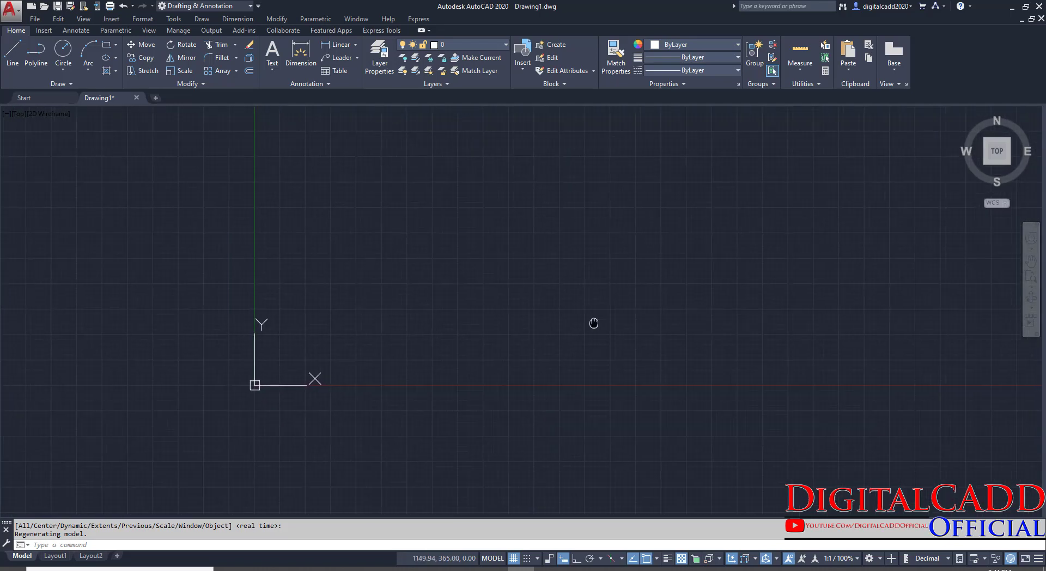
{"action": "mouse_move", "coordinate": [524, 371]}
{"action": "middle_mouse_down"}
{"action": "mouse_move", "coordinate": [410, 416]}
{"action": "mouse_move", "coordinate": [436, 427]}
{"action": "middle_mouse_up"}
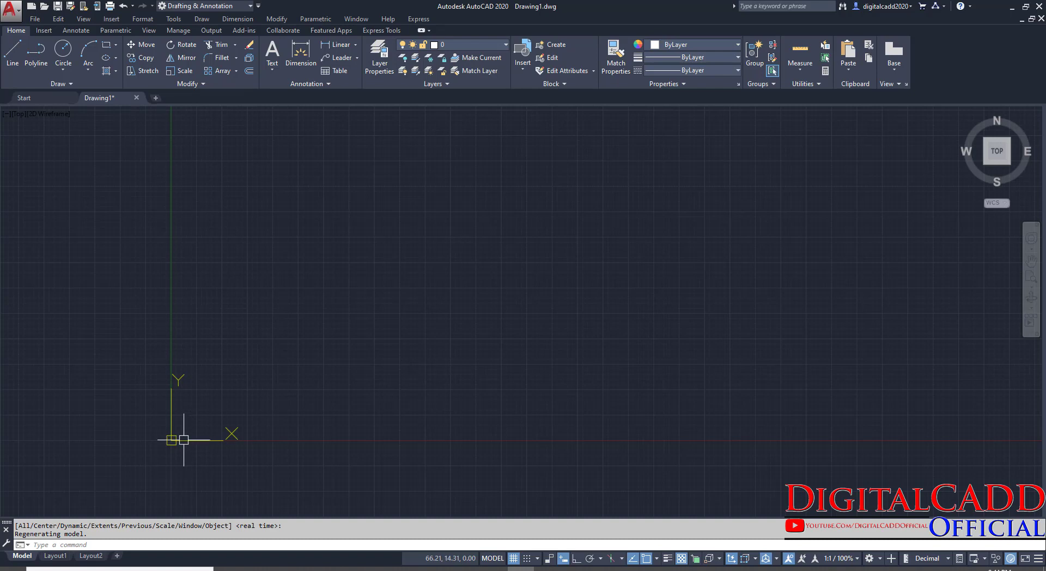
{"action": "right_click", "coordinate": [219, 443]}
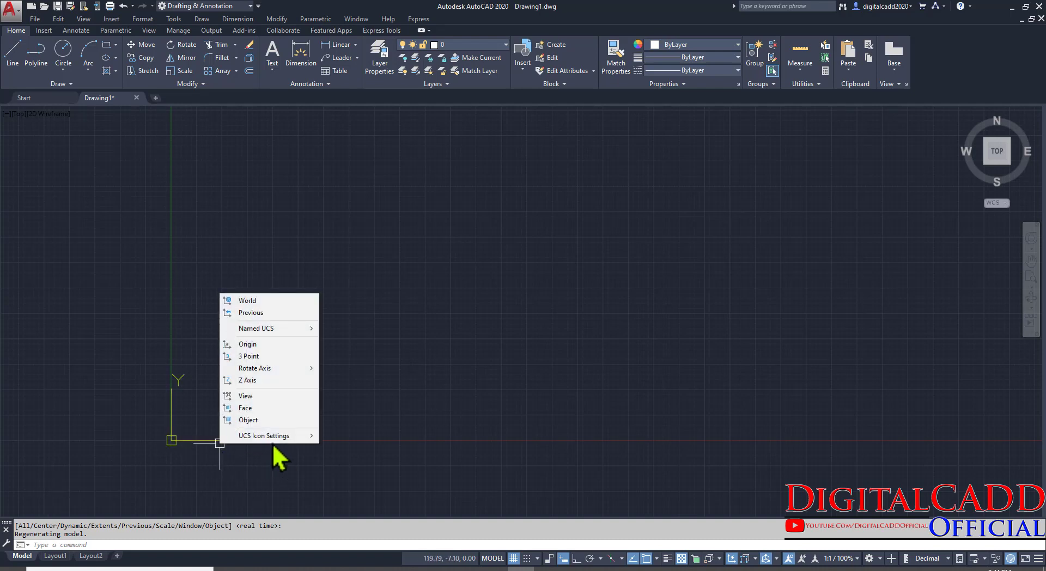
{"action": "mouse_move", "coordinate": [292, 436]}
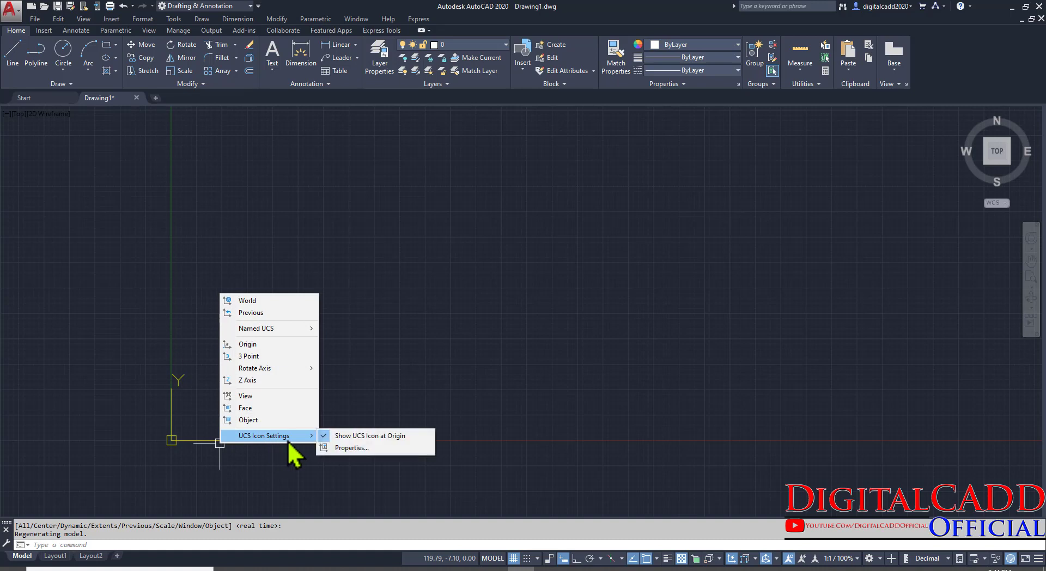
{"action": "left_click", "coordinate": [404, 436]}
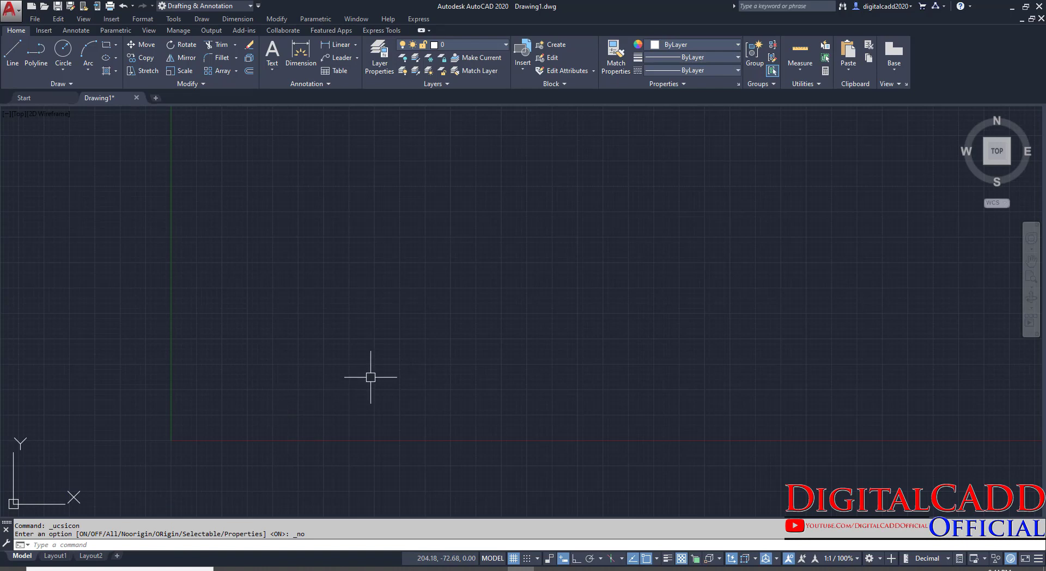
{"action": "left_click", "coordinate": [513, 558]}
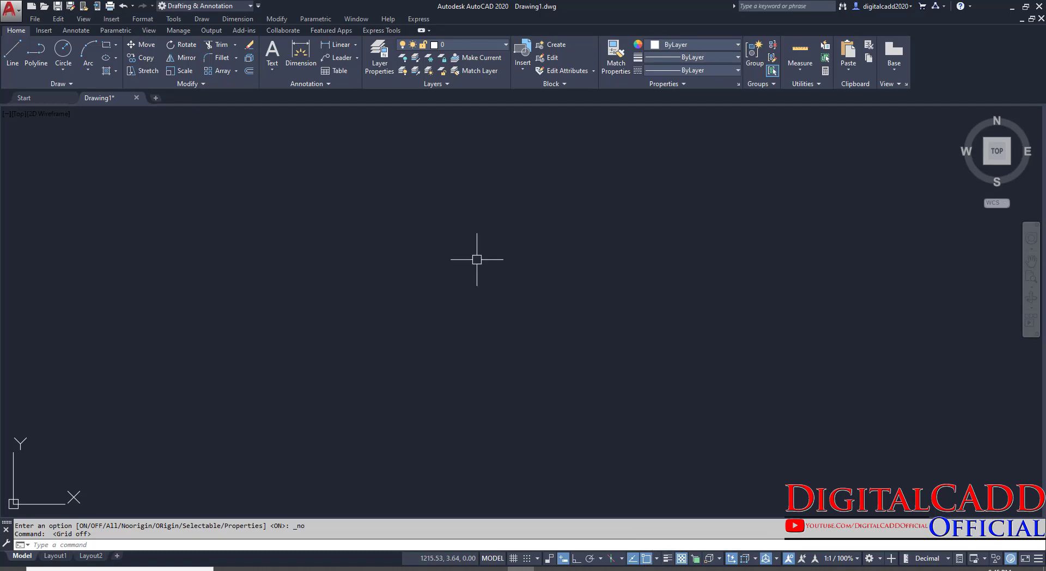
- Draw a rectangle about 406 by 214 mm in the middle of the view
{"action": "left_click", "coordinate": [107, 45]}
{"action": "left_click", "coordinate": [336, 258]}
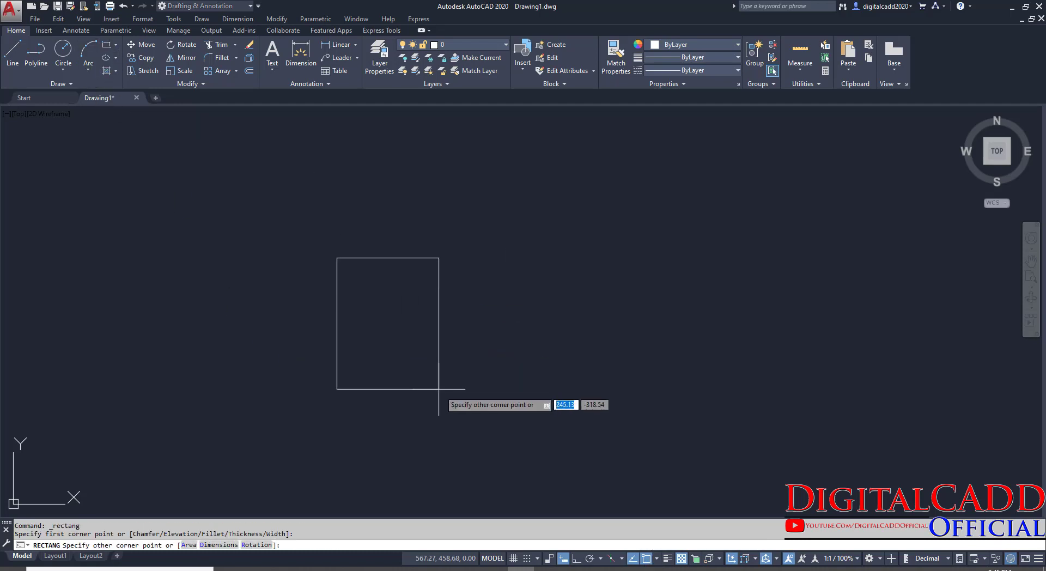
{"action": "left_click", "coordinate": [502, 344]}
- Draw a circle with a radius of about 188 mm, clear of the rectangle's right side
{"action": "left_click", "coordinate": [64, 50]}
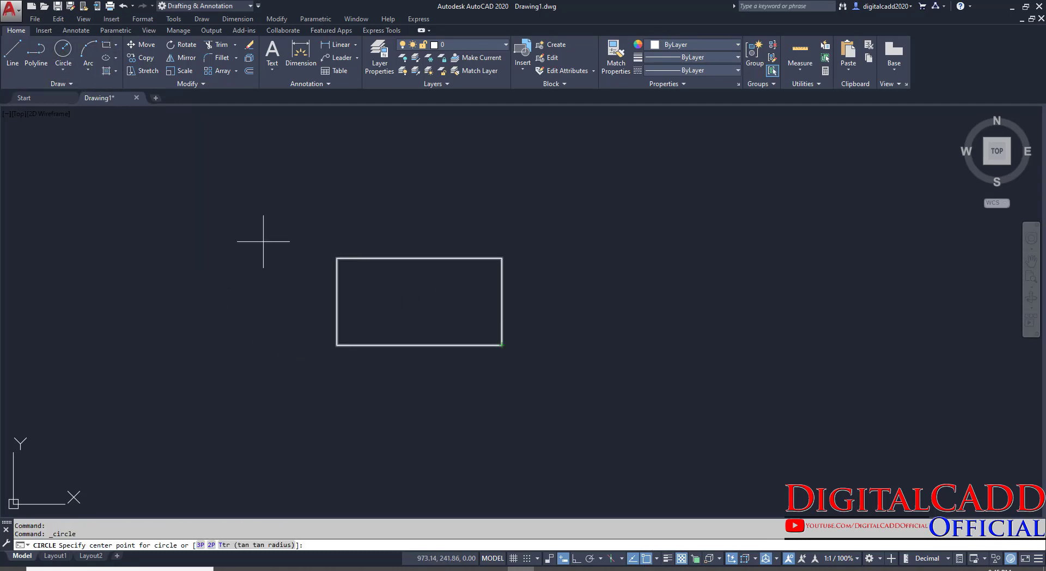
{"action": "left_click", "coordinate": [649, 257]}
{"action": "left_click", "coordinate": [661, 331]}
{"action": "middle_click_drag", "start_coordinate": [593, 376], "coordinate": [515, 381]}
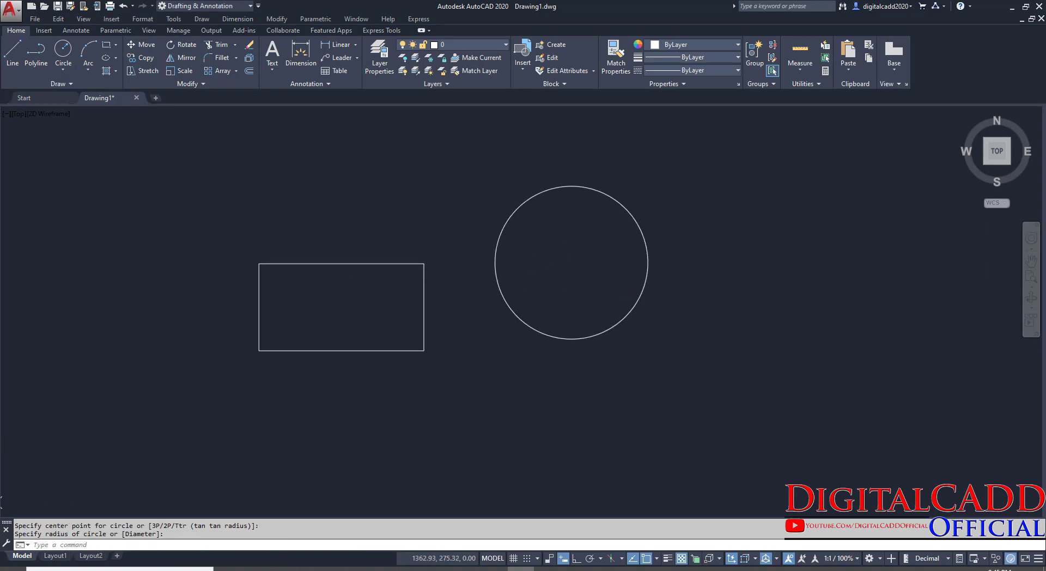
{"action": "scroll", "coordinate": [402, 339], "scroll_direction": "up", "scroll_amount": 2}
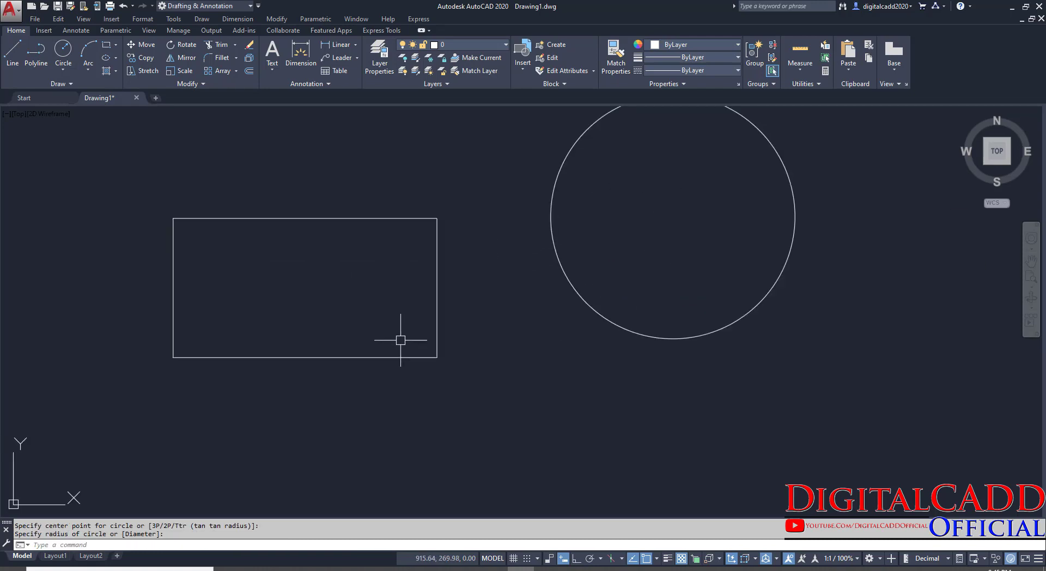
- Start a line and enable all object snap modes in the drafting settings
{"action": "left_click", "coordinate": [7, 62]}
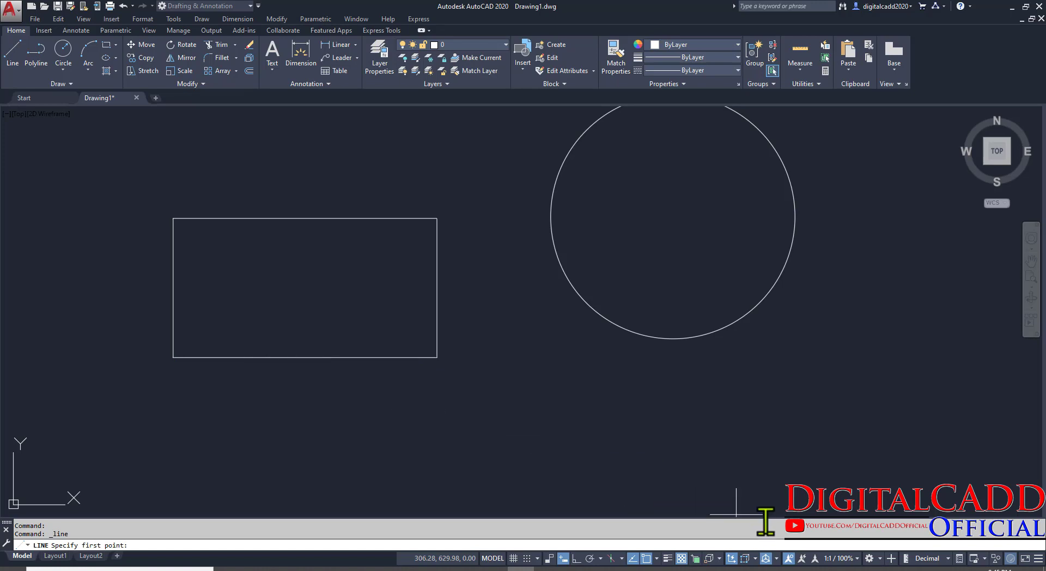
{"action": "left_click", "coordinate": [657, 559]}
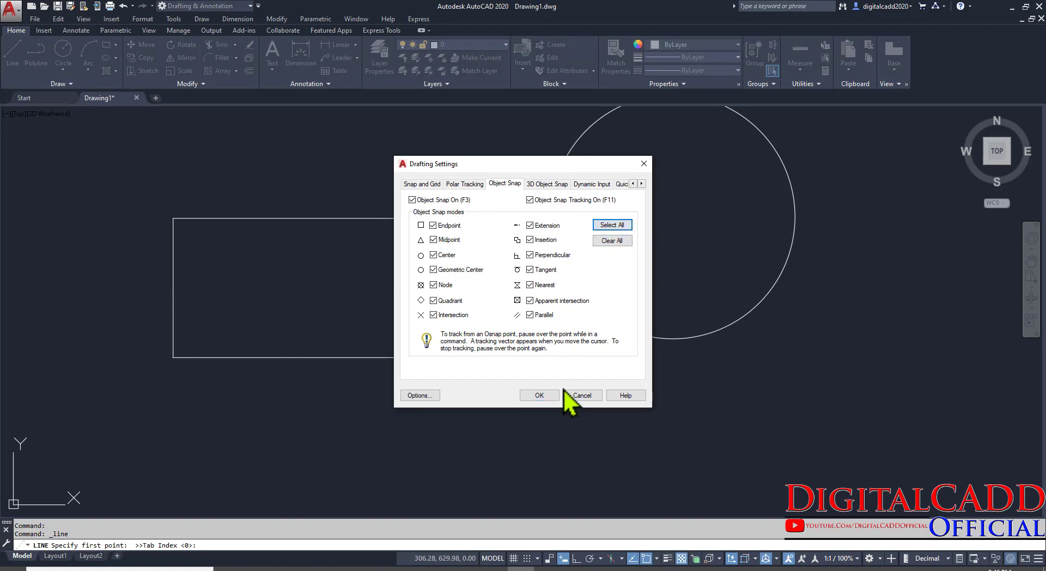
{"action": "left_click", "coordinate": [619, 225]}
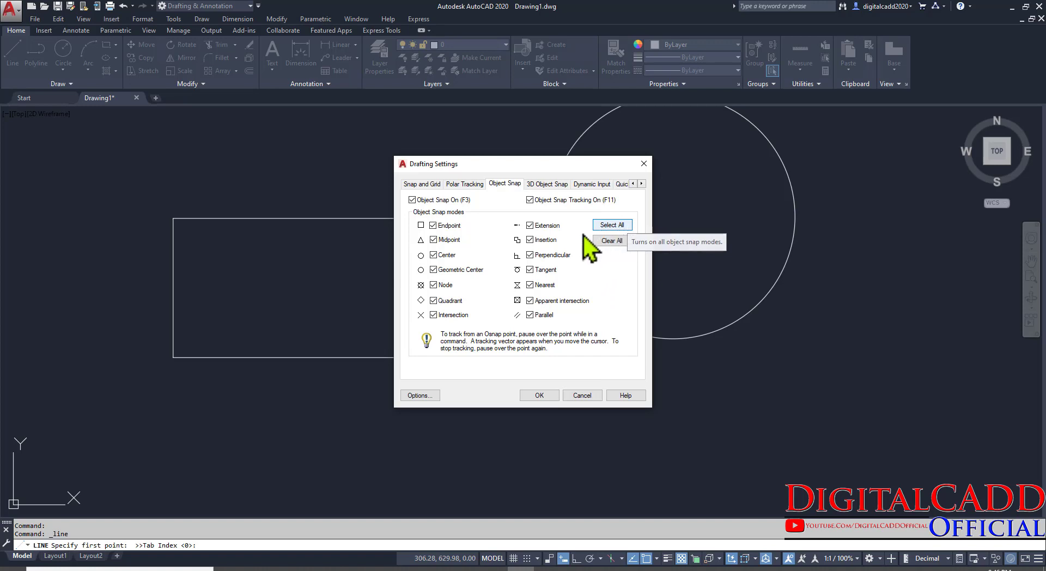
{"action": "left_click", "coordinate": [553, 393]}
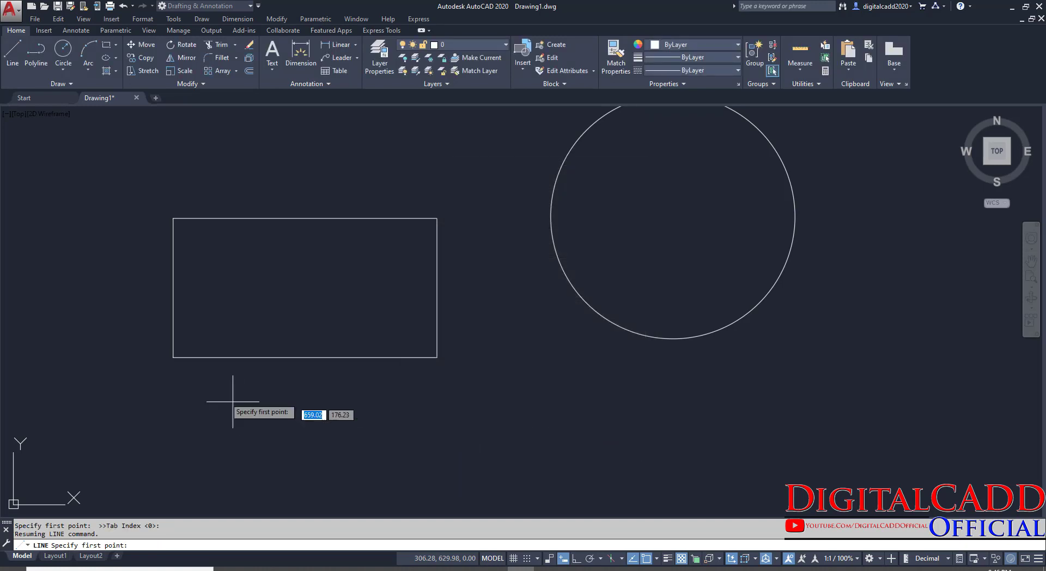
- Turn on Ortho mode and draw a vertical line downward from the rectangle's lower left corner
{"action": "left_click", "coordinate": [175, 359]}
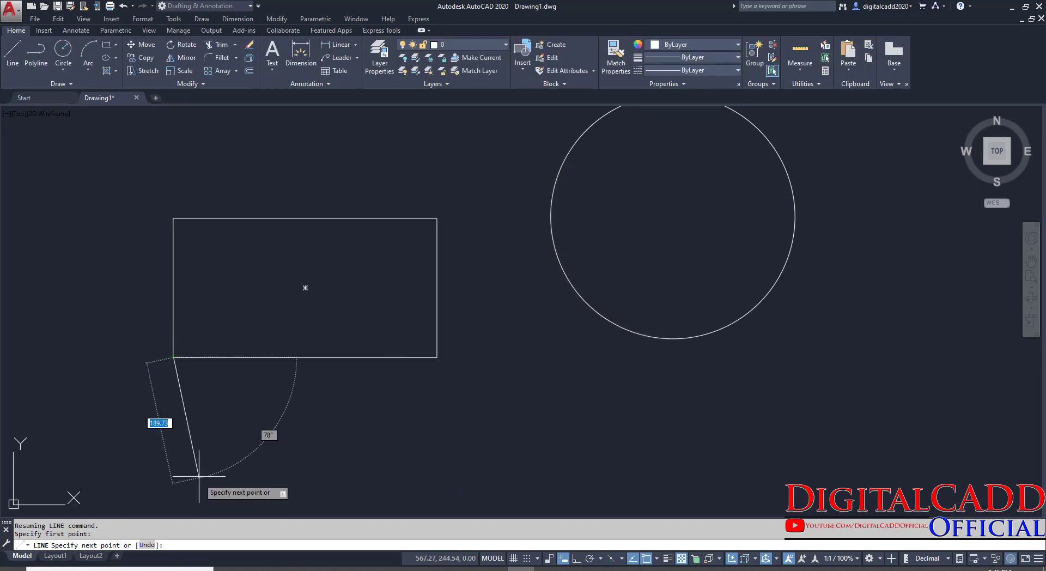
{"action": "left_click", "coordinate": [575, 561]}
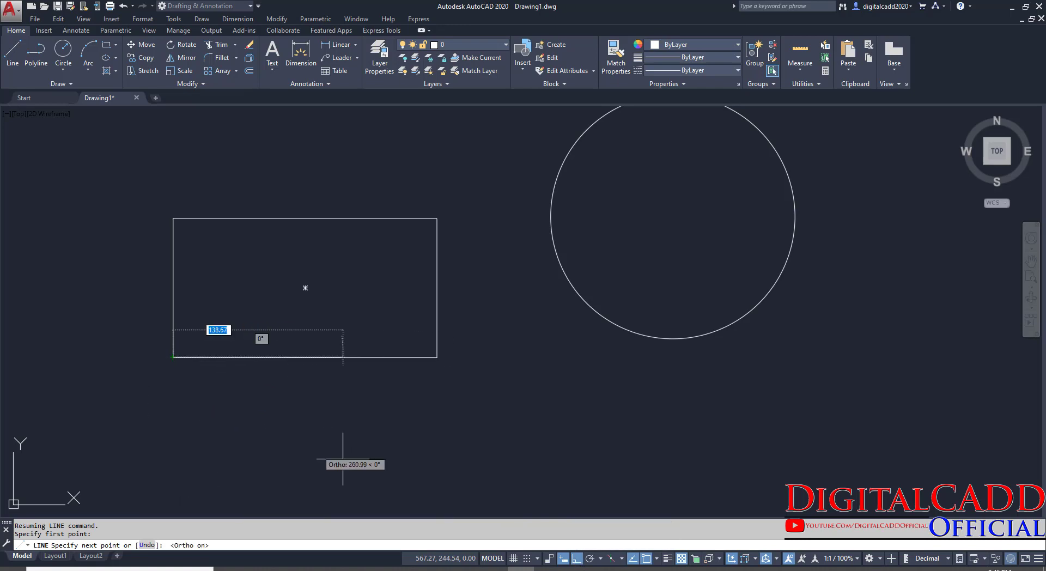
{"action": "left_click", "coordinate": [174, 461]}
{"action": "key", "text": "Return"}
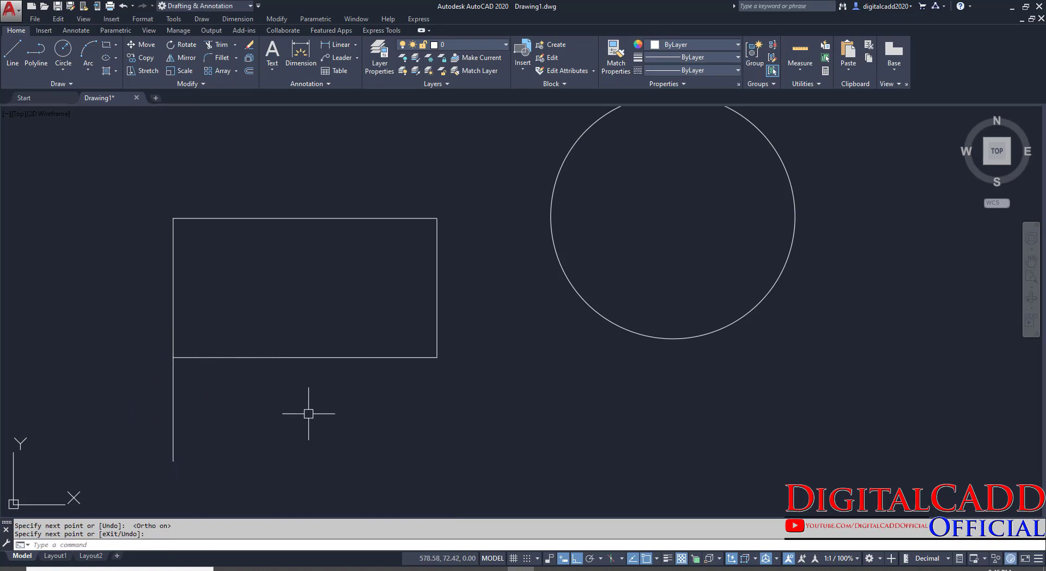
- Draw vertical lines downward from the midpoint of the rectangle's bottom edge and from its lower right corner
{"action": "key", "text": "Return"}
{"action": "left_click", "coordinate": [304, 358]}
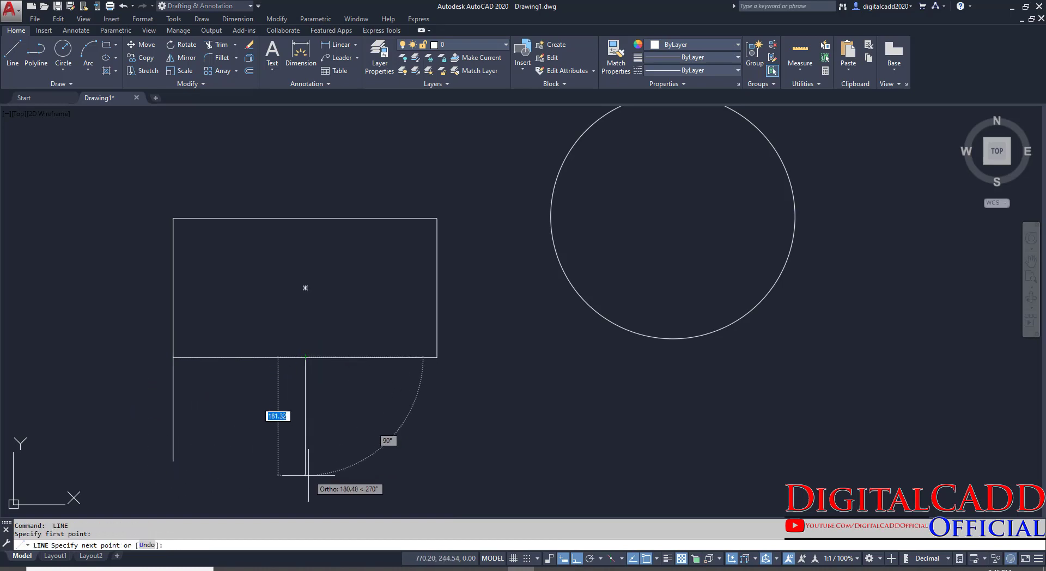
{"action": "left_click", "coordinate": [305, 475]}
{"action": "key", "text": "Return"}
{"action": "key", "text": "Return"}
{"action": "left_click", "coordinate": [437, 357]}
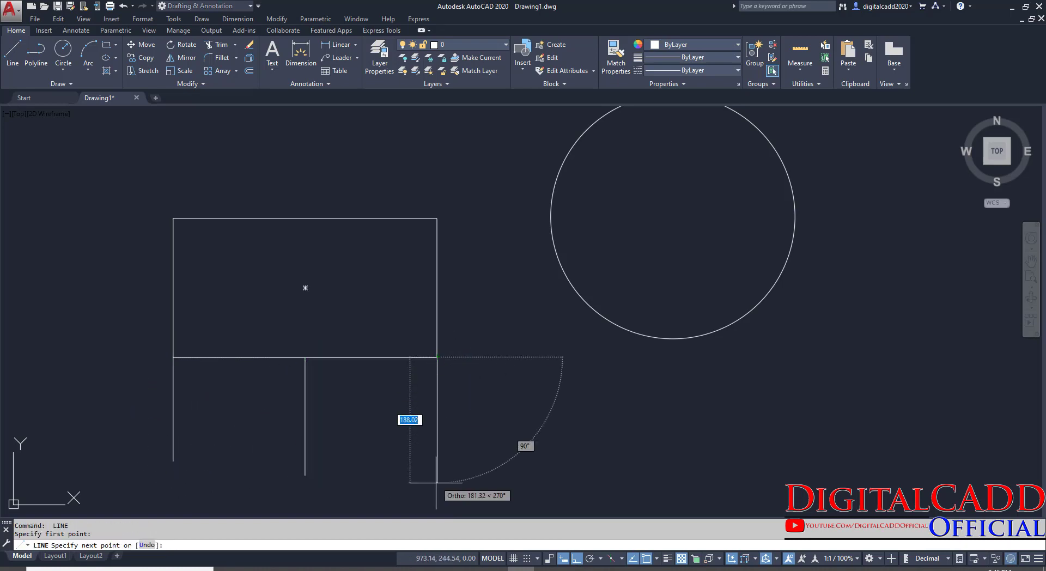
{"action": "left_click", "coordinate": [437, 488]}
{"action": "key", "text": "Return"}
- Draw a horizontal line from the rectangle's geometric center to the right, crossing its right edge
{"action": "key", "text": "Return"}
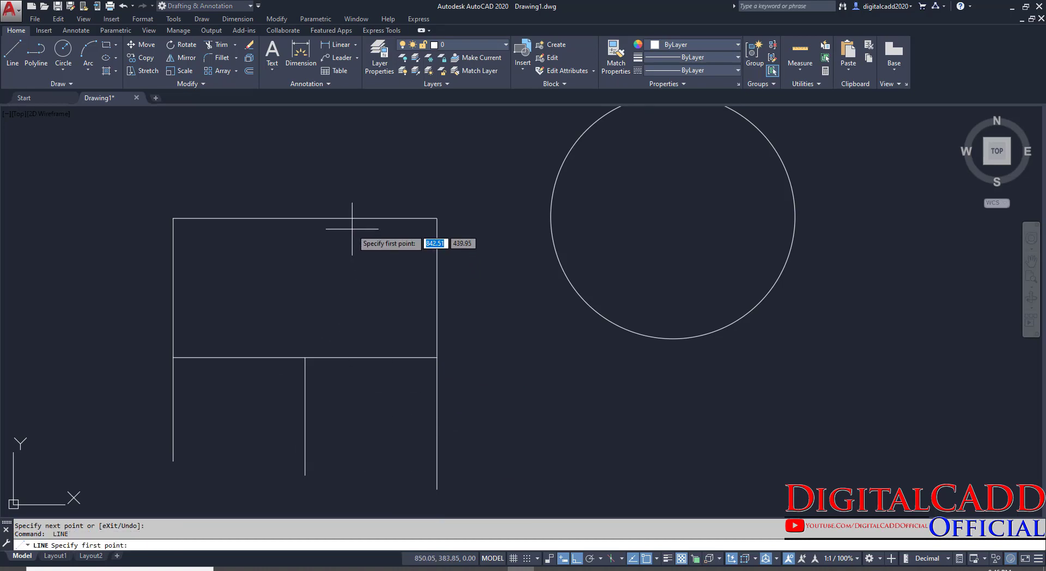
{"action": "left_click", "coordinate": [305, 287]}
{"action": "left_click", "coordinate": [506, 287]}
{"action": "key", "text": "Return"}
- Draw a short vertical line downward from the circle's bottom quadrant
{"action": "middle_click_drag", "start_coordinate": [479, 367], "coordinate": [288, 452]}
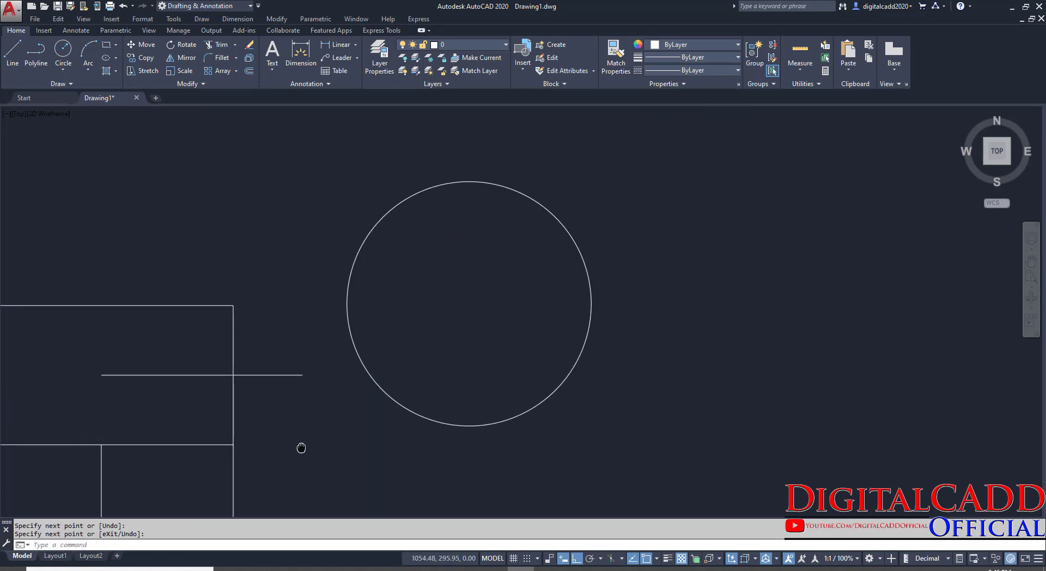
{"action": "key", "text": "Return"}
{"action": "left_click", "coordinate": [469, 426]}
{"action": "key", "text": "Return"}
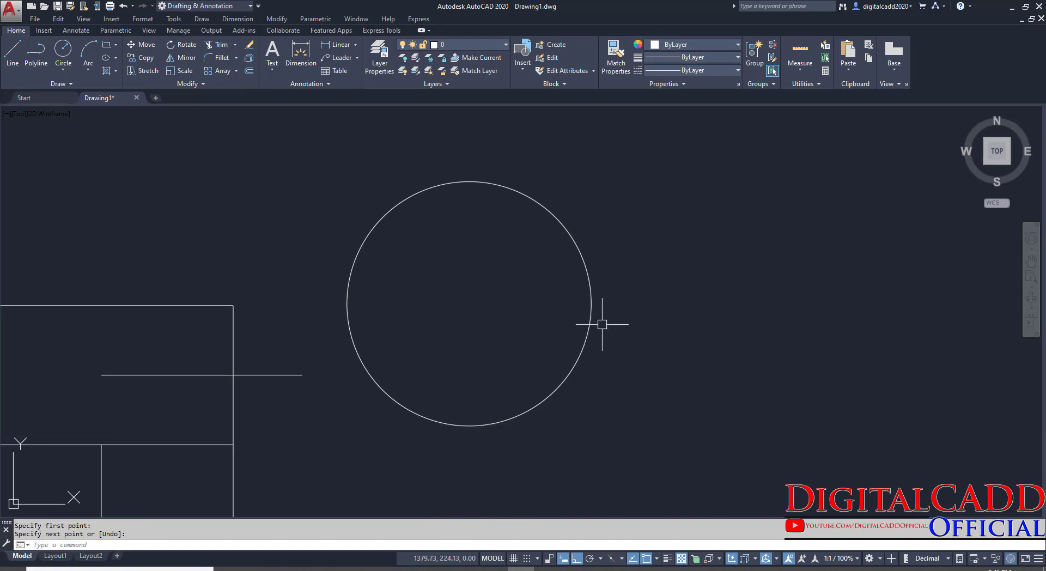
{"action": "left_click", "coordinate": [469, 481]}
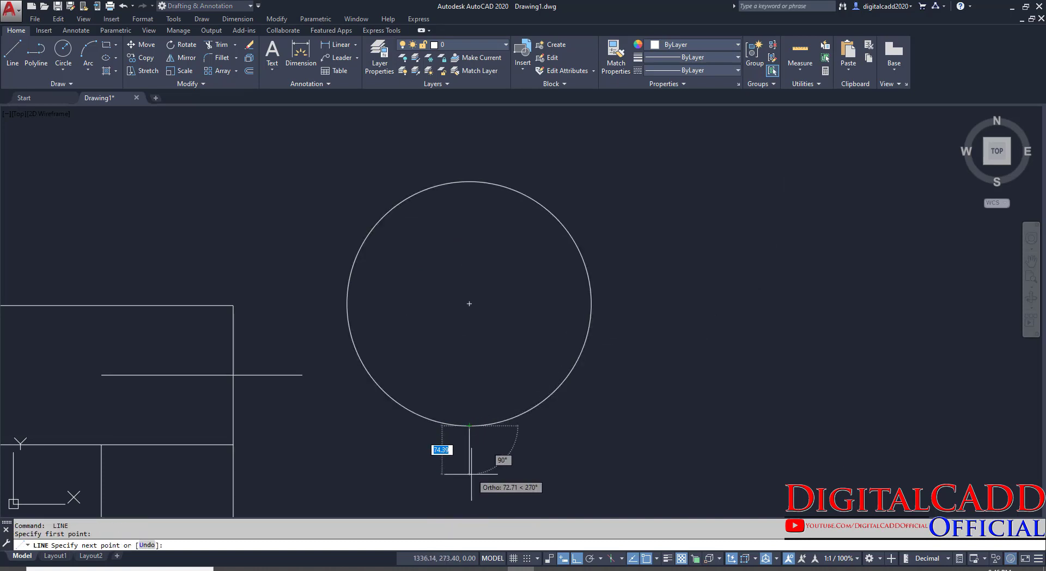
{"action": "key", "text": "Return"}
- Draw a line from where the horizontal line crosses the rectangle's right edge to the circle's upper left tangent point
{"action": "key", "text": "Return"}
{"action": "left_click", "coordinate": [234, 374]}
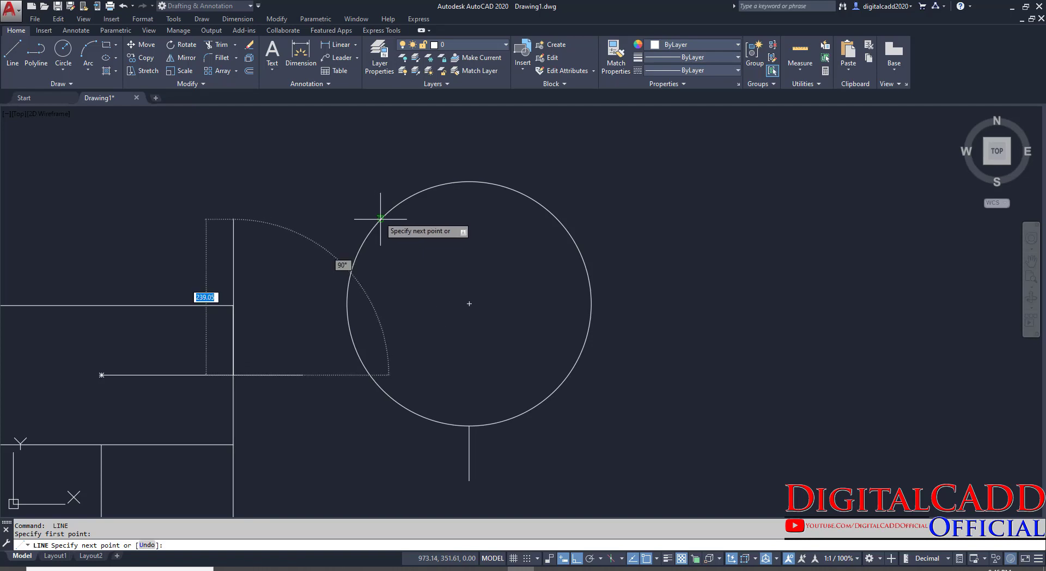
{"action": "left_click", "coordinate": [379, 218]}
{"action": "key", "text": "Return"}
{"action": "middle_click_drag", "start_coordinate": [644, 467], "coordinate": [624, 406]}
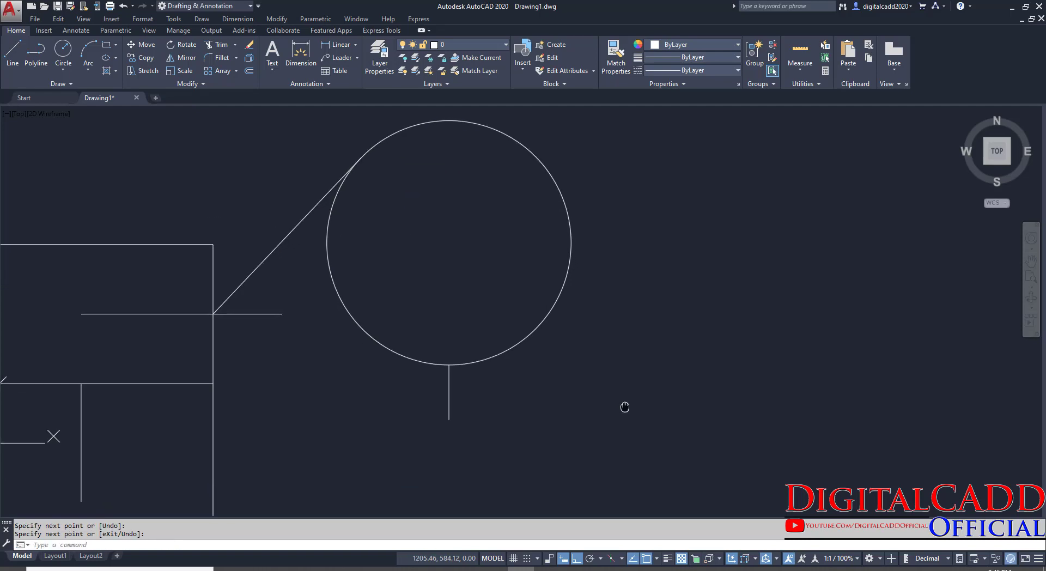
- Review the list of enabled object snap modes
{"action": "left_click", "coordinate": [656, 558]}
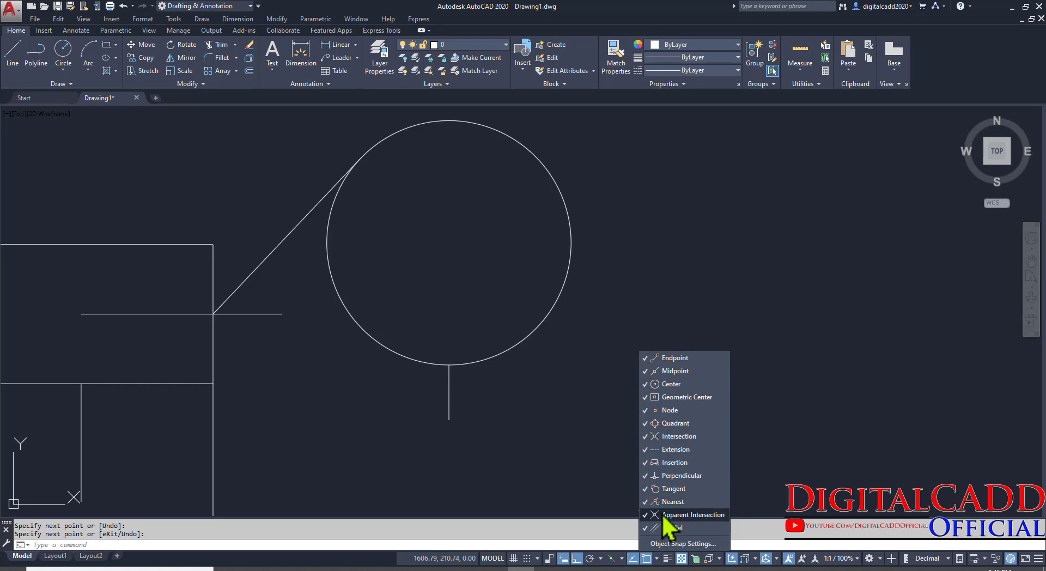
{"action": "left_click", "coordinate": [770, 428]}
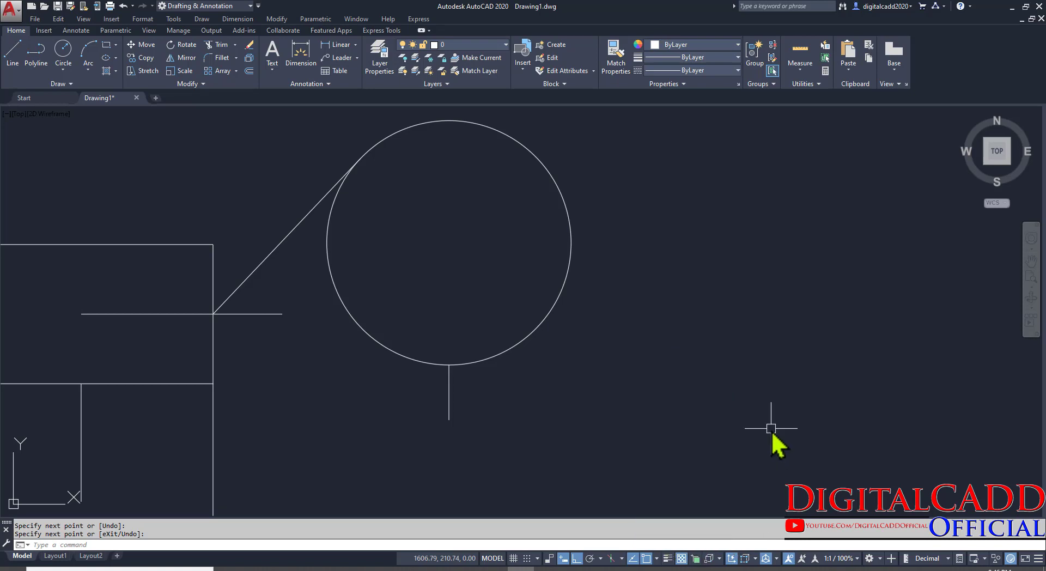
{"action": "mouse_move", "coordinate": [665, 319]}
{"action": "middle_mouse_down"}
{"action": "mouse_move", "coordinate": [553, 361]}
{"action": "mouse_move", "coordinate": [689, 342]}
{"action": "middle_mouse_up"}
{"action": "middle_click_drag", "start_coordinate": [742, 373], "coordinate": [580, 440]}
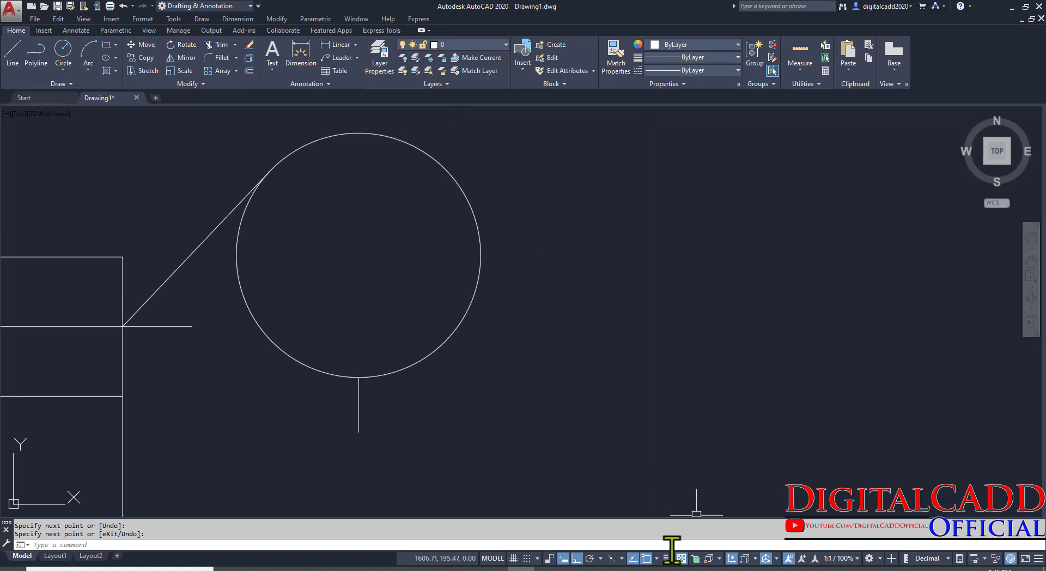
{"action": "mouse_move", "coordinate": [257, 333]}
{"action": "middle_mouse_down"}
{"action": "mouse_move", "coordinate": [525, 310]}
{"action": "mouse_move", "coordinate": [347, 275]}
{"action": "middle_mouse_up"}
{"action": "middle_click_drag", "start_coordinate": [706, 313], "coordinate": [592, 363]}
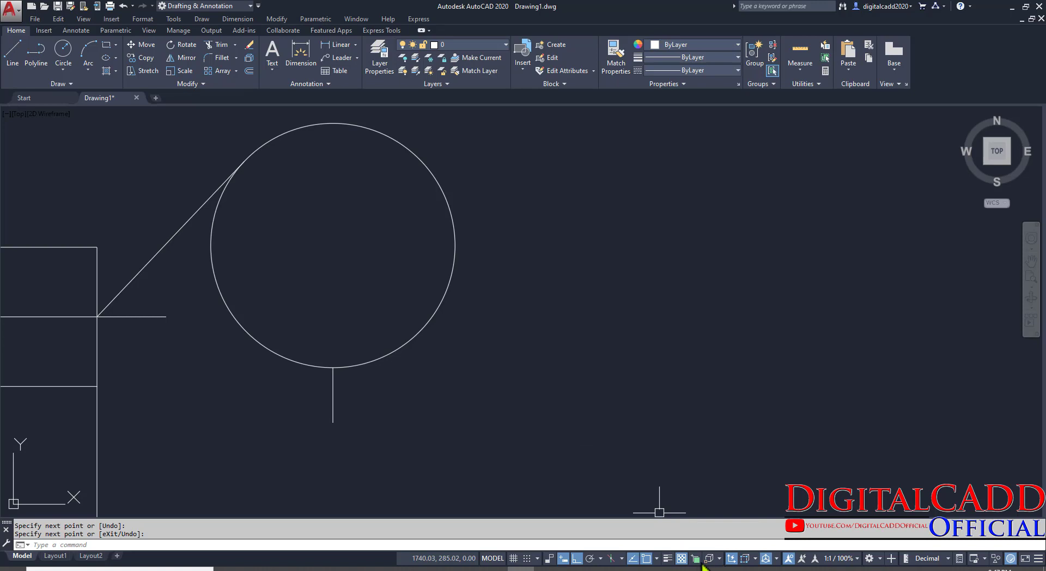
{"action": "left_click", "coordinate": [656, 557]}
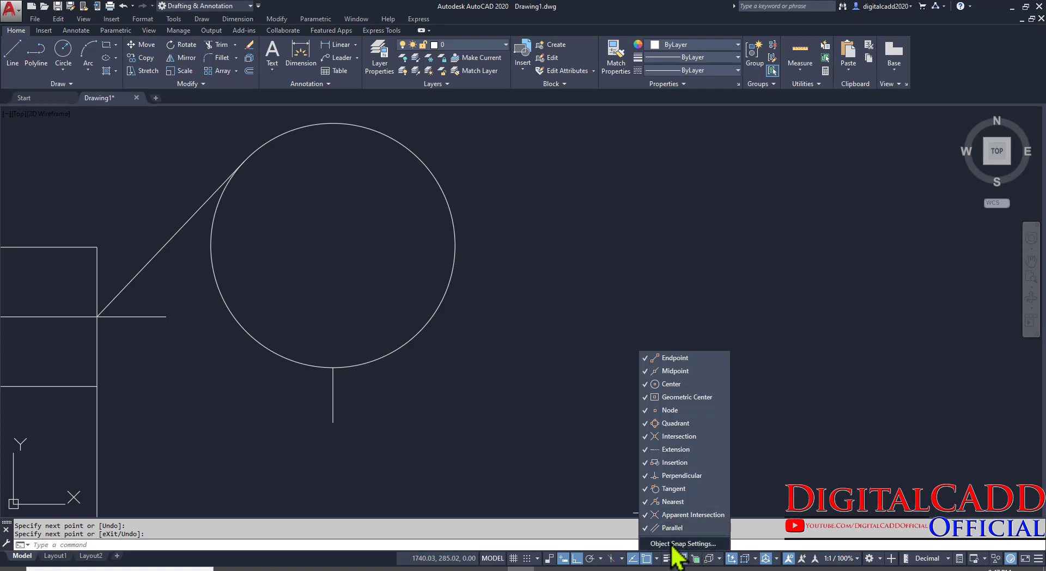
{"action": "left_click", "coordinate": [677, 372]}
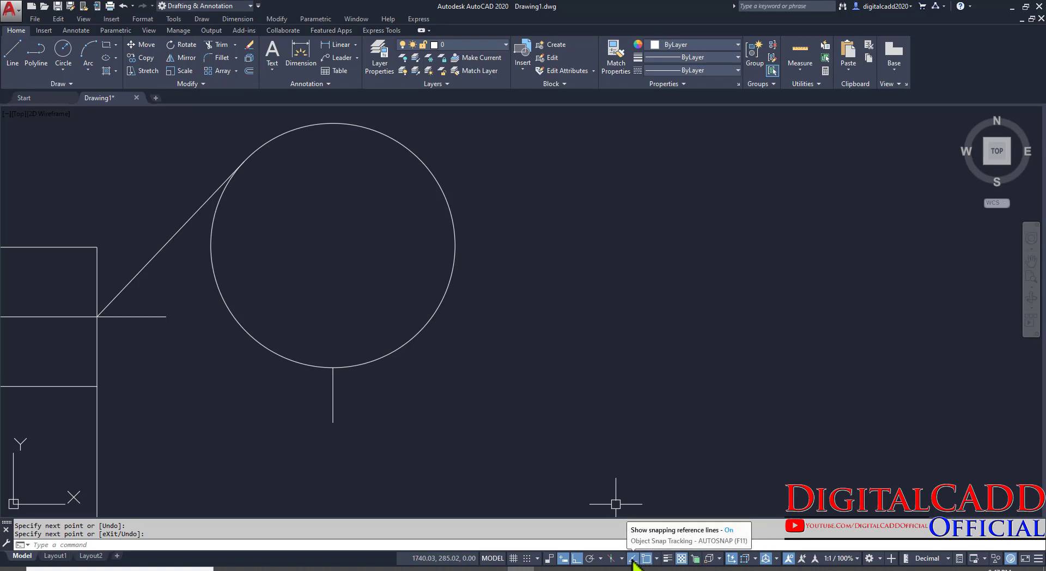
{"action": "left_click", "coordinate": [599, 273]}
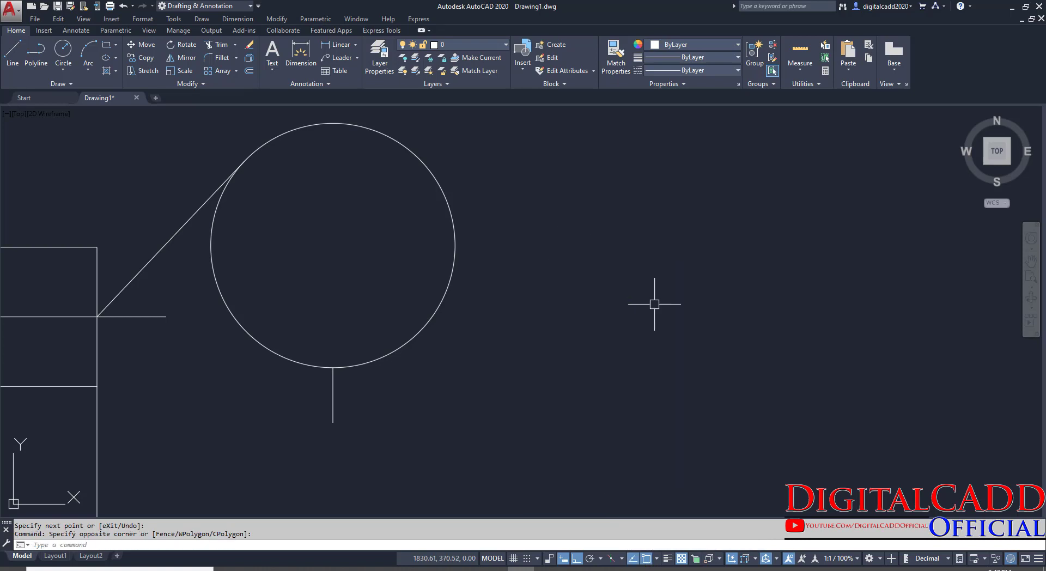
- Draw a vertical line beside the circle, tracked to its top and bottom quadrant levels, and continue with a horizontal segment to the right
{"action": "mouse_move", "coordinate": [693, 260]}
{"action": "middle_mouse_down"}
{"action": "mouse_move", "coordinate": [623, 264]}
{"action": "mouse_move", "coordinate": [614, 314]}
{"action": "middle_mouse_up"}
{"action": "left_click", "coordinate": [13, 51]}
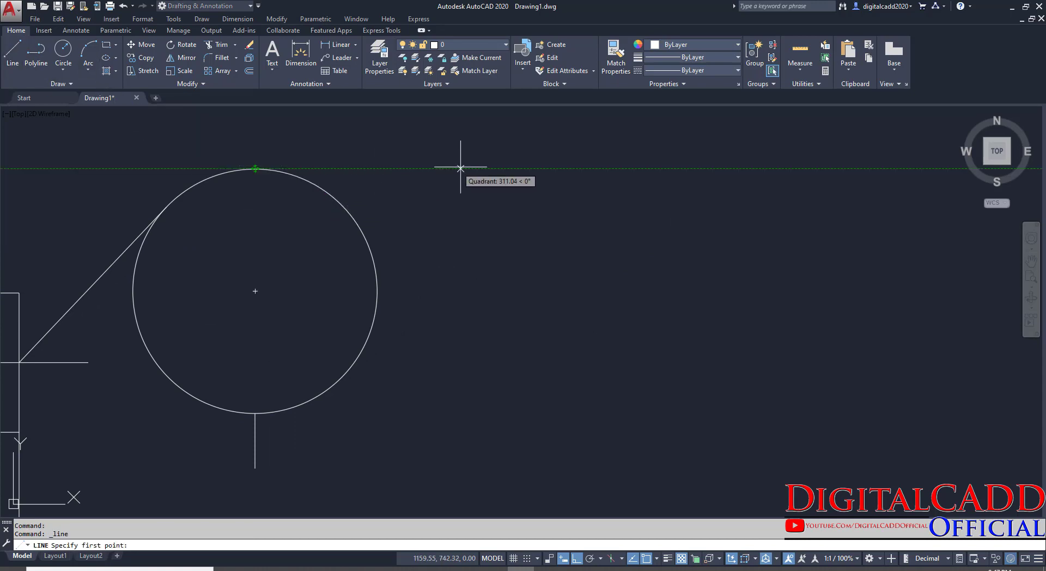
{"action": "left_click", "coordinate": [524, 168]}
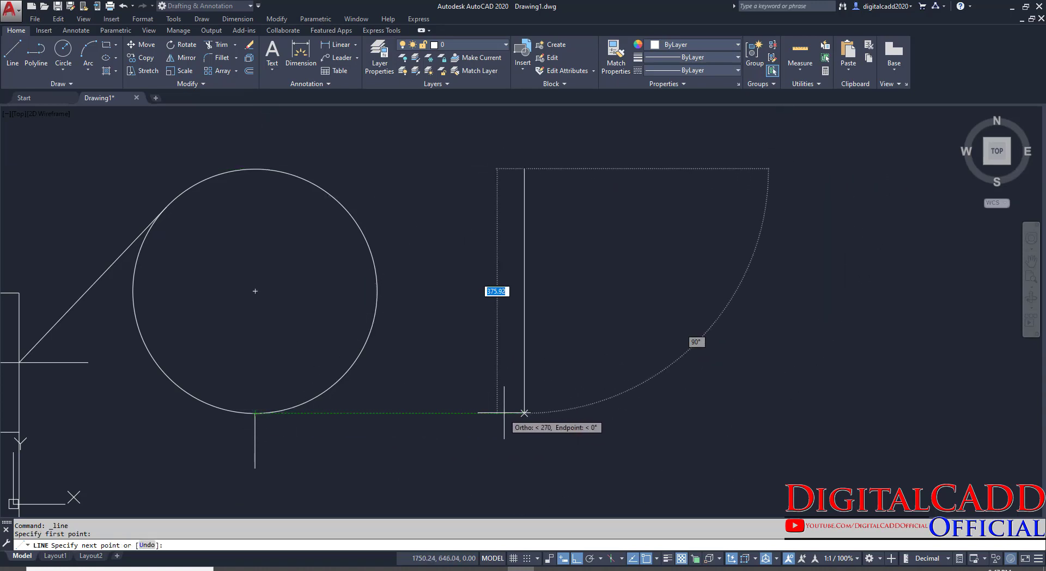
{"action": "left_click", "coordinate": [524, 413]}
{"action": "left_click", "coordinate": [672, 412]}
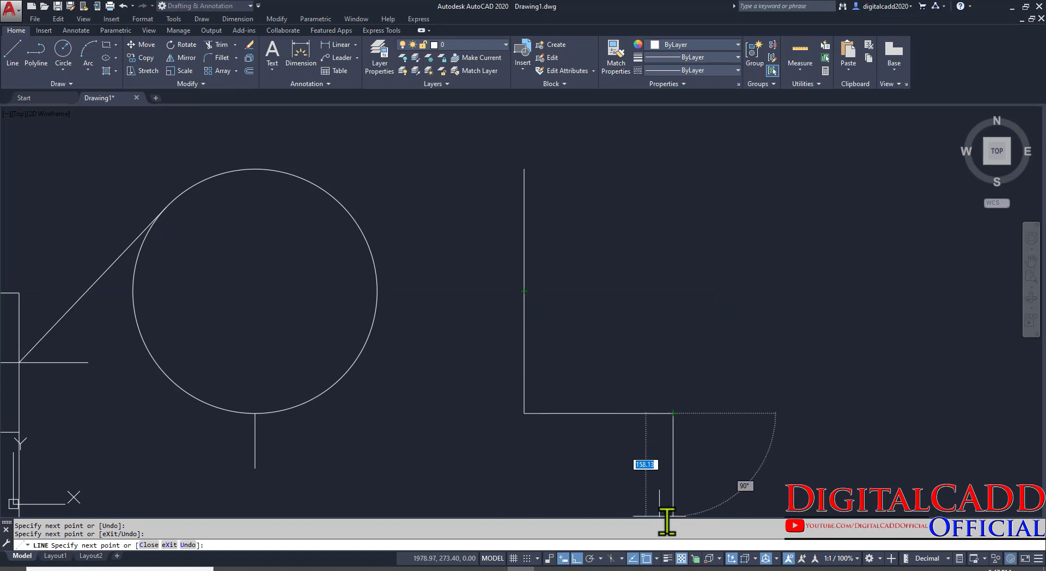
- With snap tracking, continue the line up to the first segment's midpoint level, left to the base's midpoint, up to the top level, and short right
{"action": "left_click", "coordinate": [633, 560]}
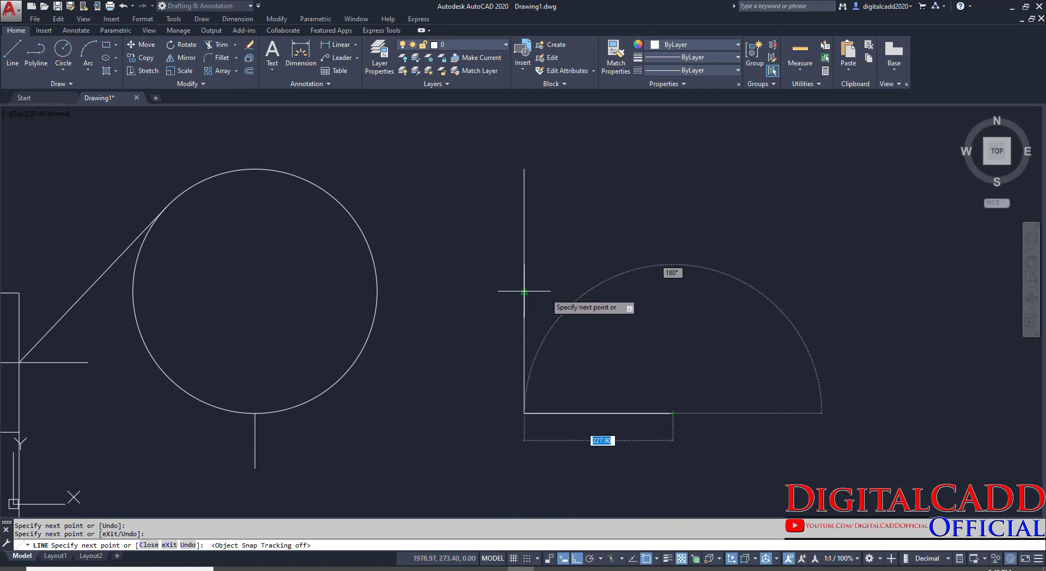
{"action": "left_click", "coordinate": [633, 558]}
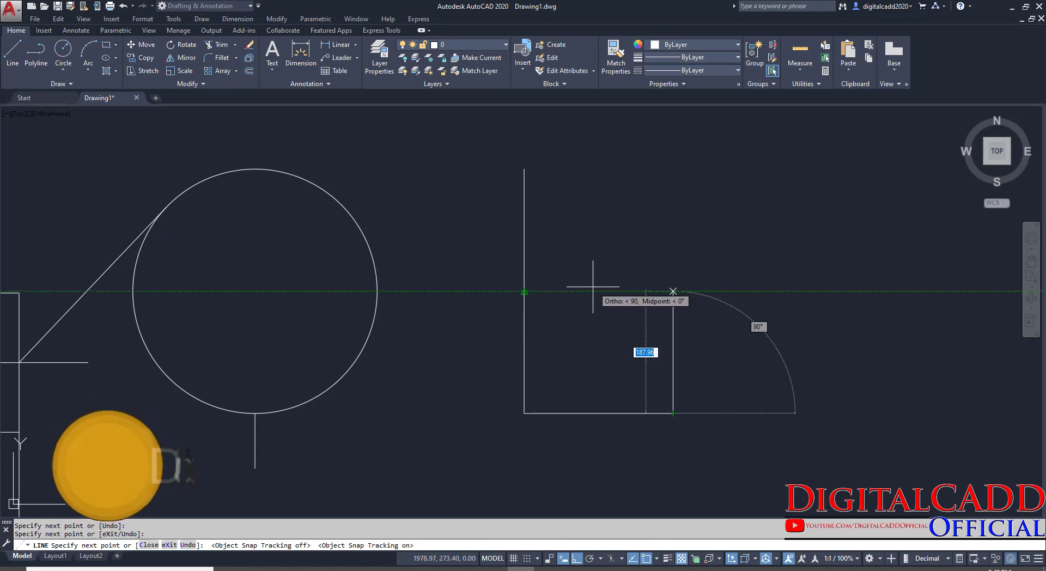
{"action": "left_click", "coordinate": [673, 291]}
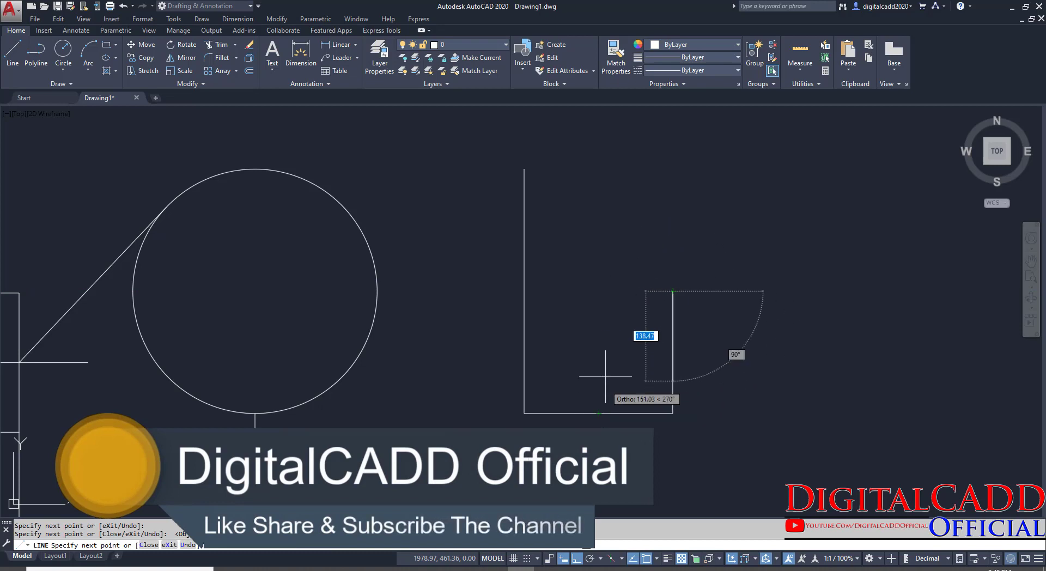
{"action": "left_click", "coordinate": [598, 291]}
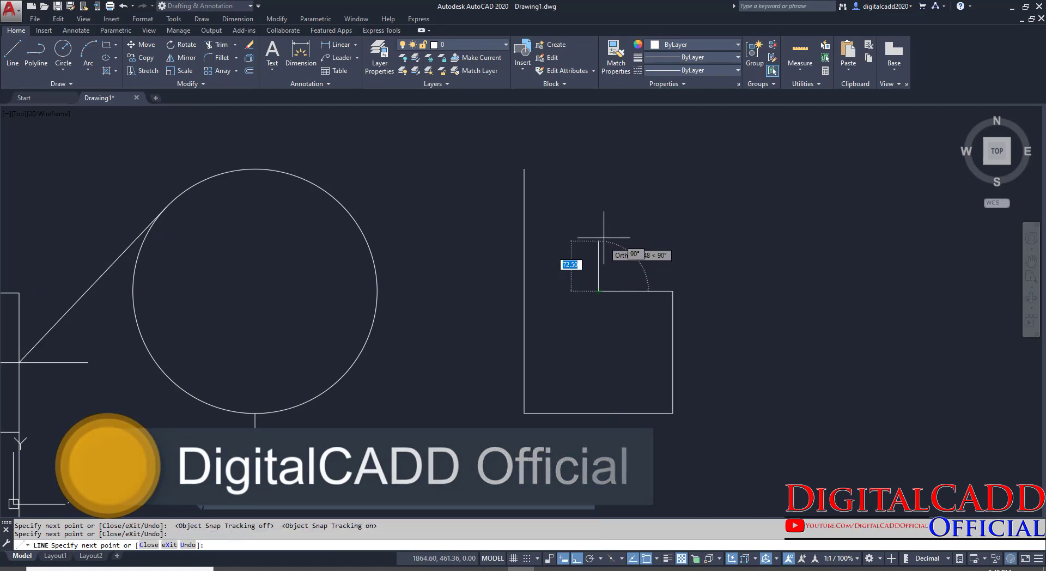
{"action": "left_click", "coordinate": [598, 168]}
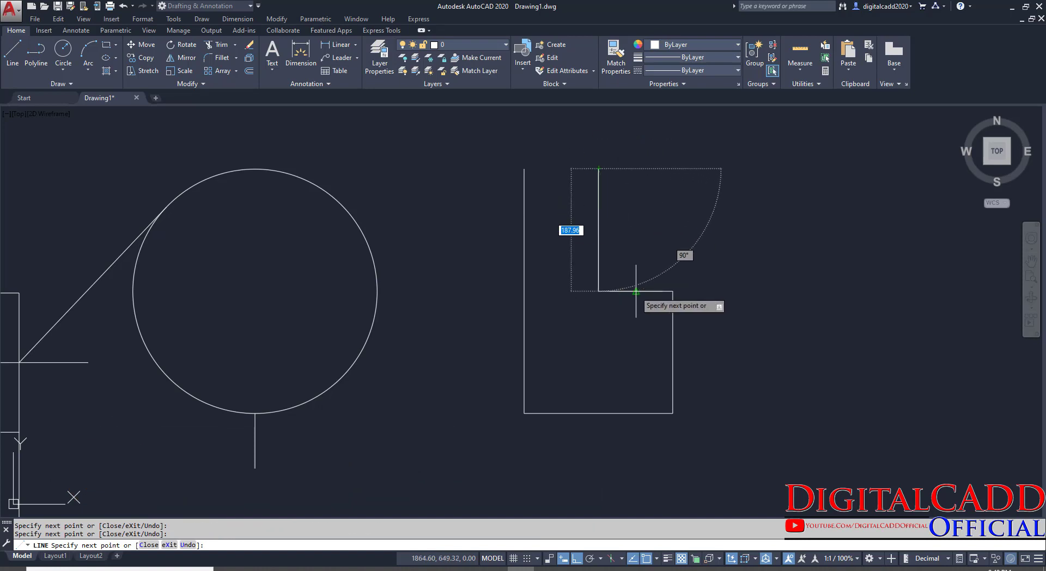
{"action": "left_click", "coordinate": [636, 169]}
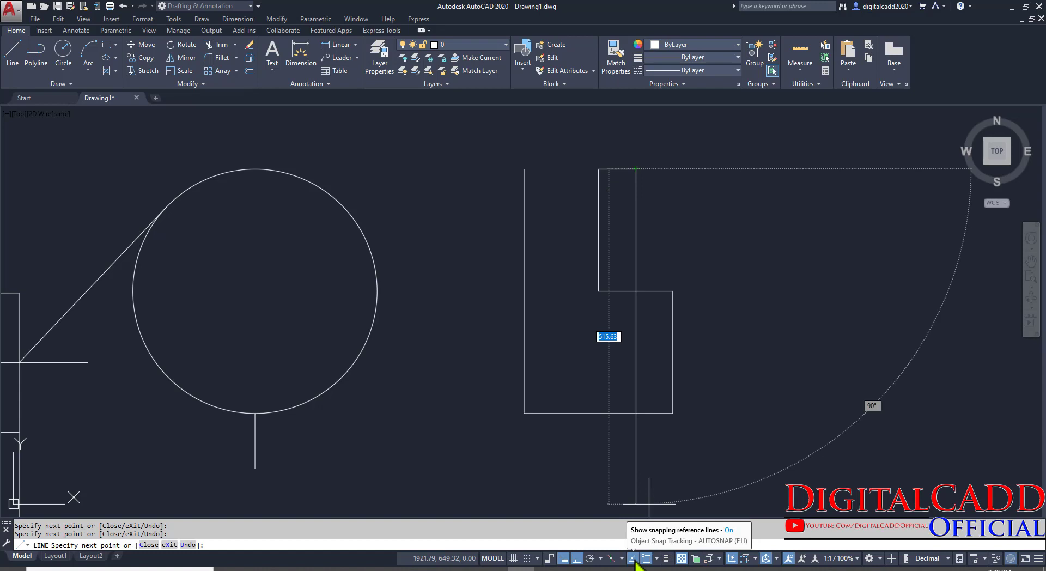
{"action": "key", "text": "Escape"}
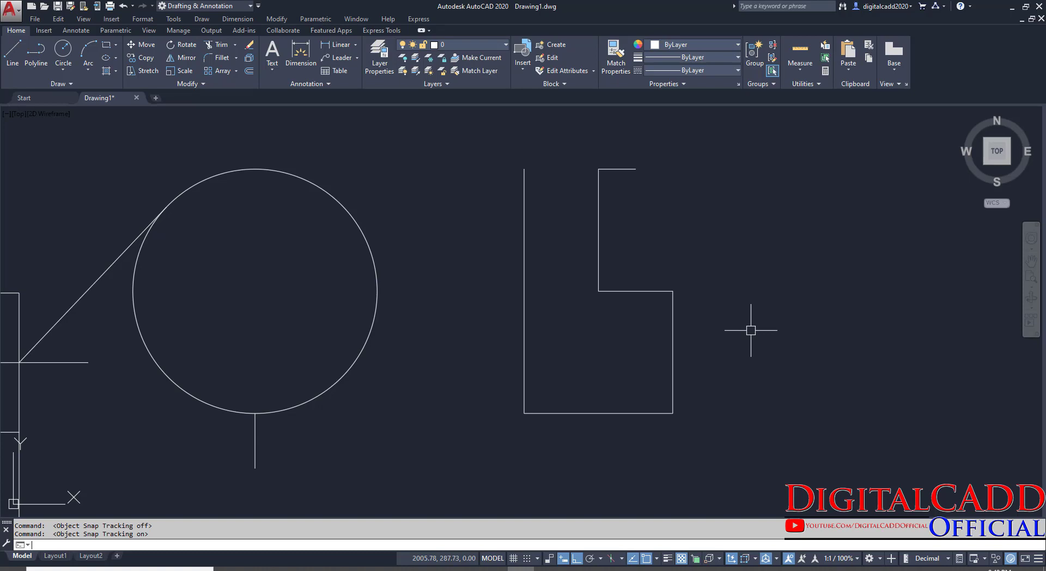
- Switch object snap tracking off and on again
{"action": "left_click", "coordinate": [630, 560]}
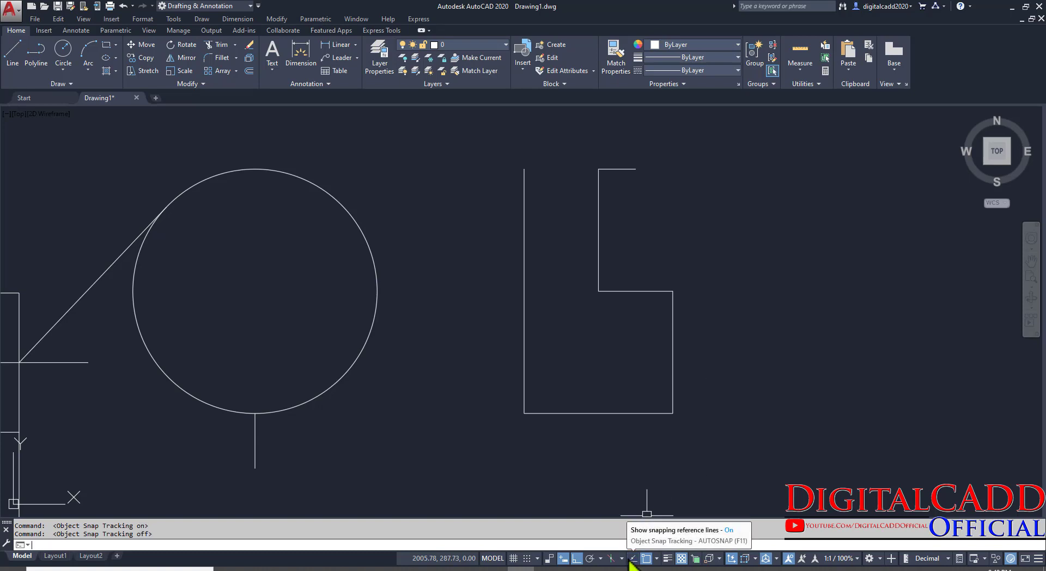
{"action": "left_click", "coordinate": [632, 559]}
- Start a chain of Ortho lines in the empty area beside the stepped outline, with segments running right, up and right
{"action": "middle_click_drag", "start_coordinate": [781, 360], "coordinate": [510, 404]}
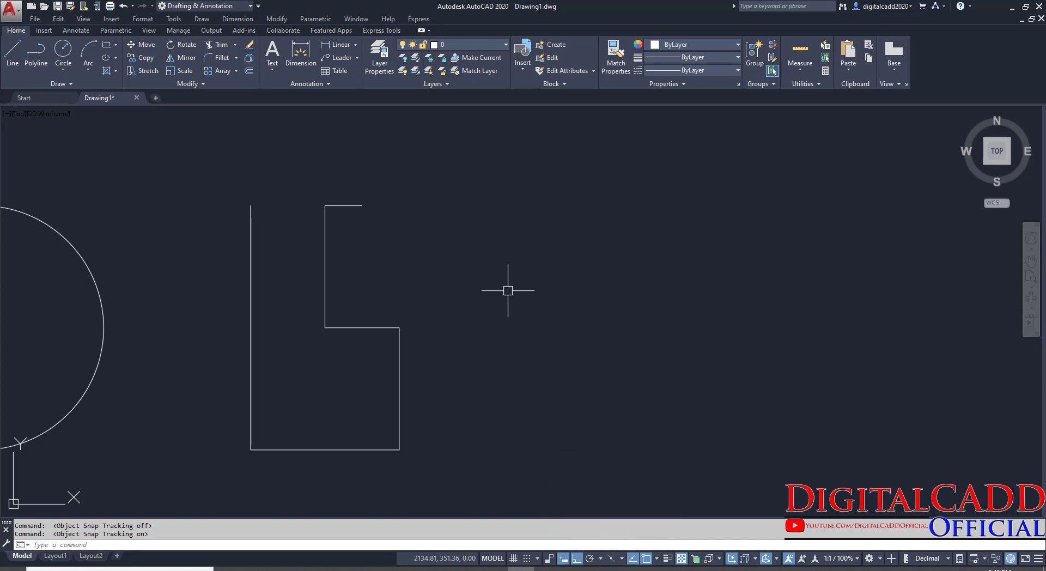
{"action": "middle_click_drag", "start_coordinate": [507, 290], "coordinate": [383, 303]}
{"action": "left_click", "coordinate": [13, 53]}
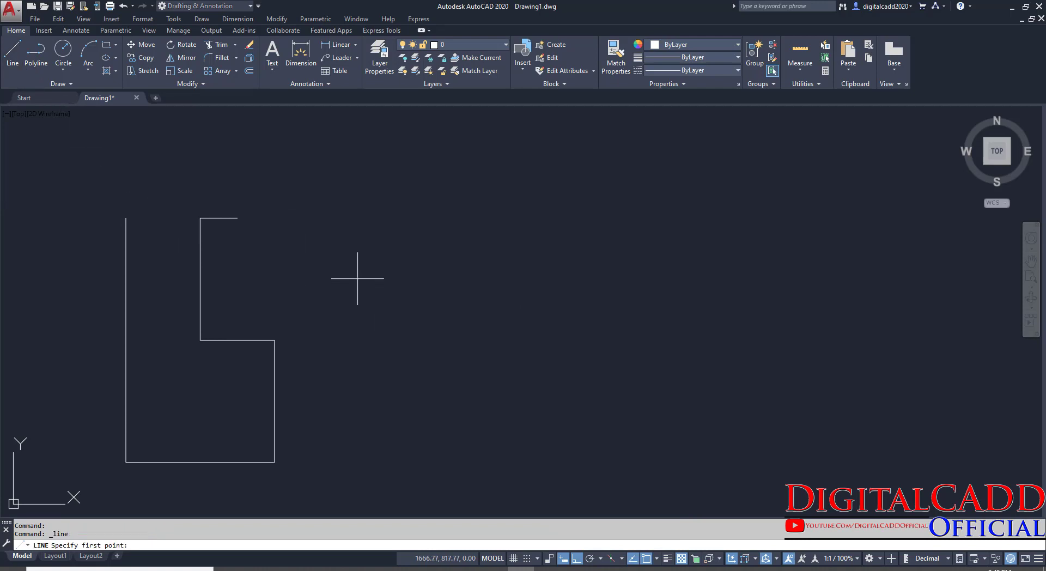
{"action": "left_click", "coordinate": [498, 313]}
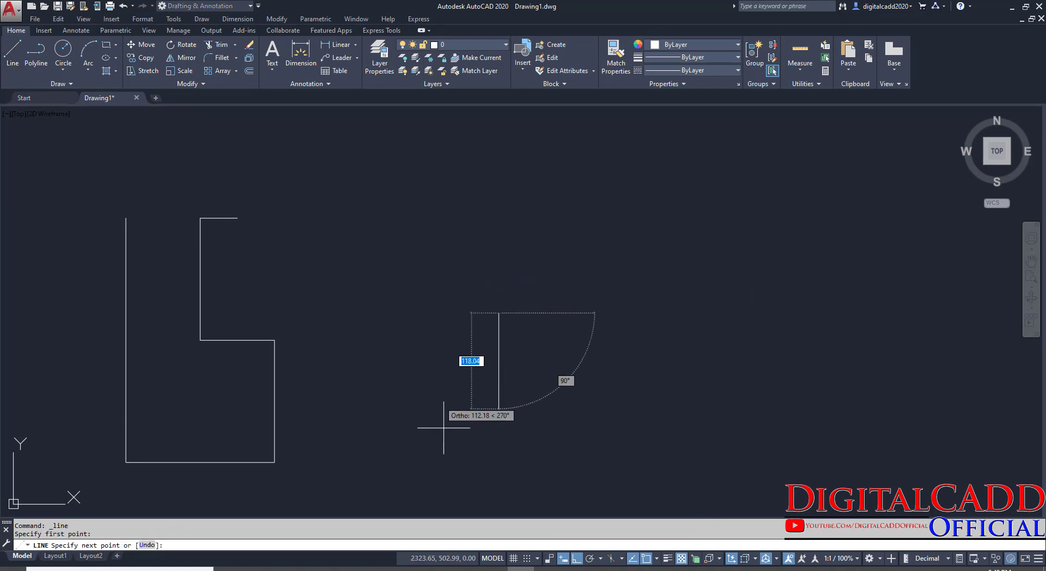
{"action": "left_click", "coordinate": [670, 305]}
{"action": "left_click", "coordinate": [671, 201]}
{"action": "left_click", "coordinate": [788, 201]}
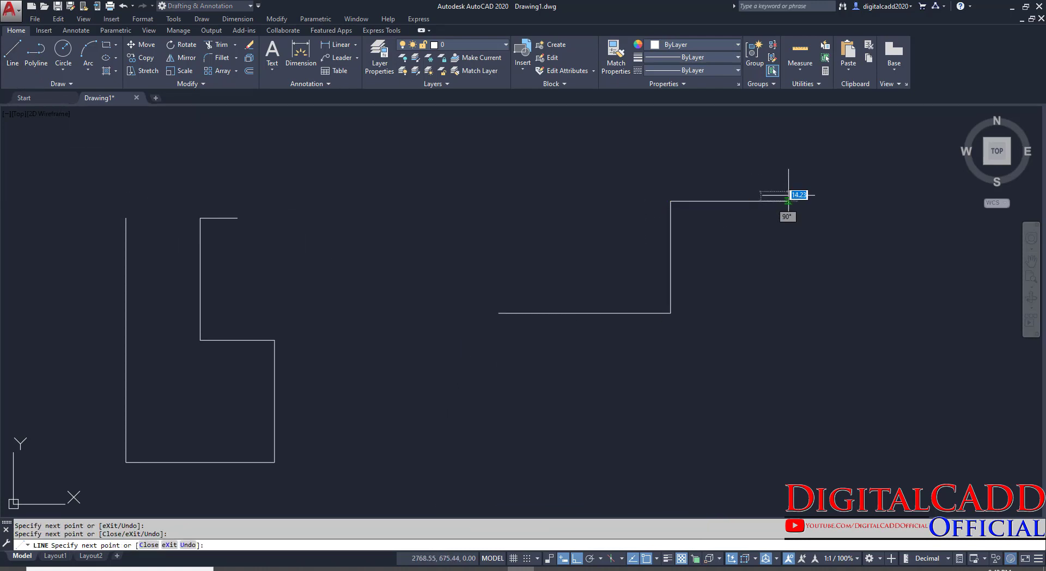
- Continue the line chain with a long segment down, a short one right, a long one up and a long one left
{"action": "left_click", "coordinate": [788, 382]}
{"action": "left_click", "coordinate": [883, 381]}
{"action": "left_click", "coordinate": [883, 138]}
{"action": "left_click", "coordinate": [611, 138]}
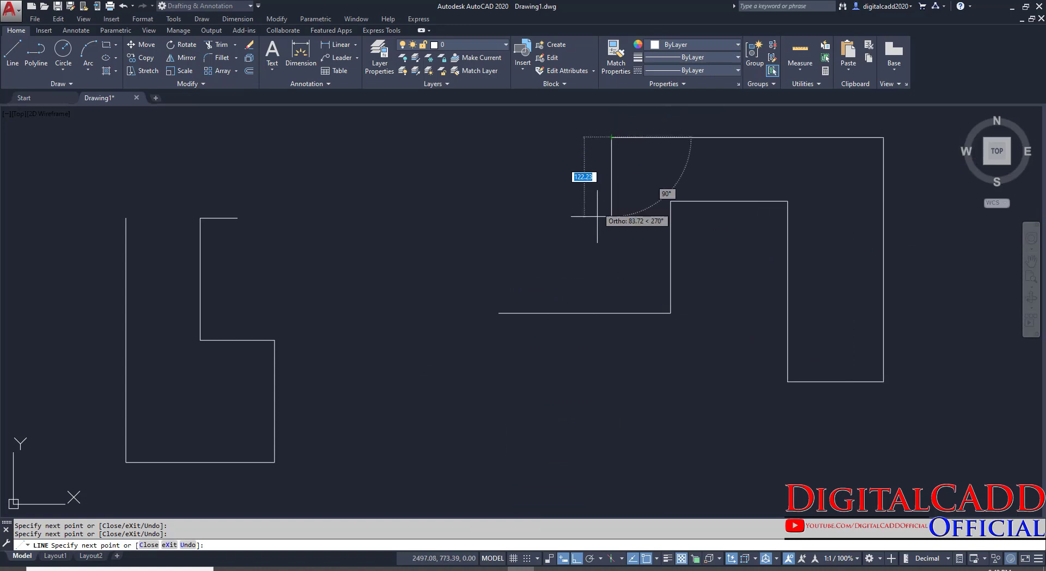
- Continue the line chain down, left, down and a short way right below the starting segment, leaving the outline open
{"action": "left_click", "coordinate": [612, 232]}
{"action": "left_click", "coordinate": [428, 232]}
{"action": "left_click", "coordinate": [428, 348]}
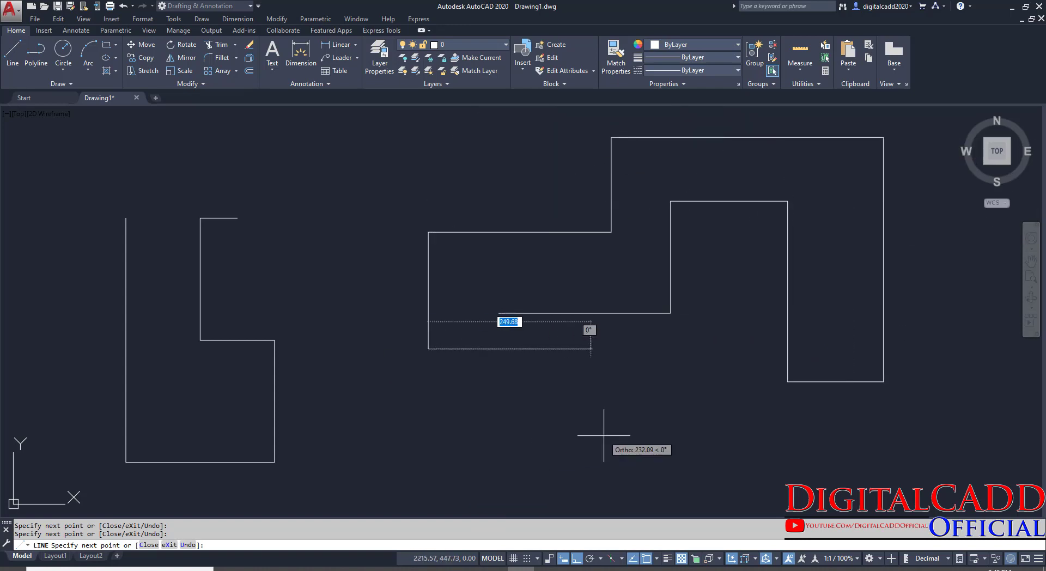
{"action": "middle_click_drag", "start_coordinate": [586, 428], "coordinate": [491, 380]}
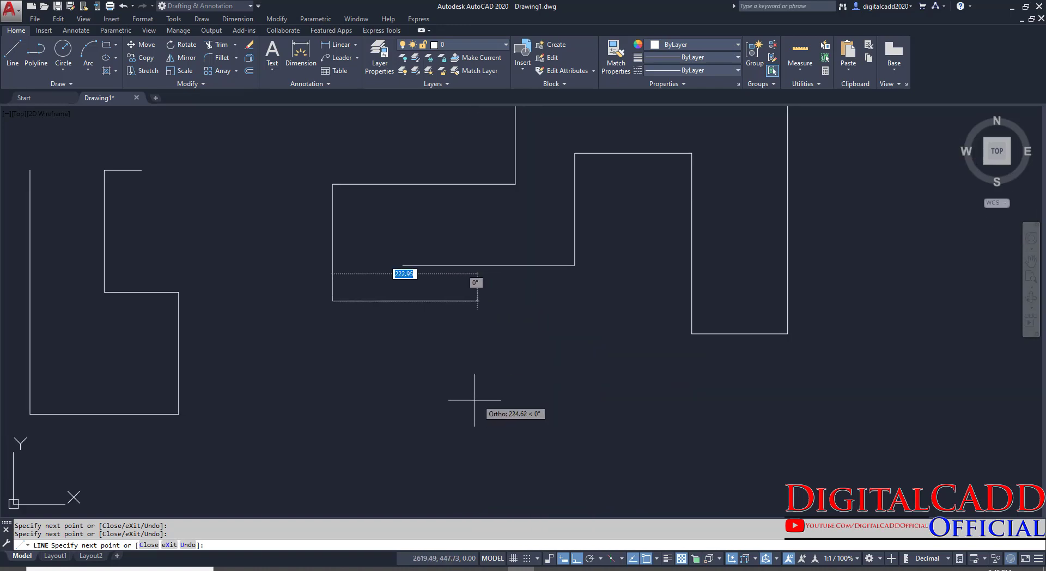
{"action": "left_click", "coordinate": [428, 297]}
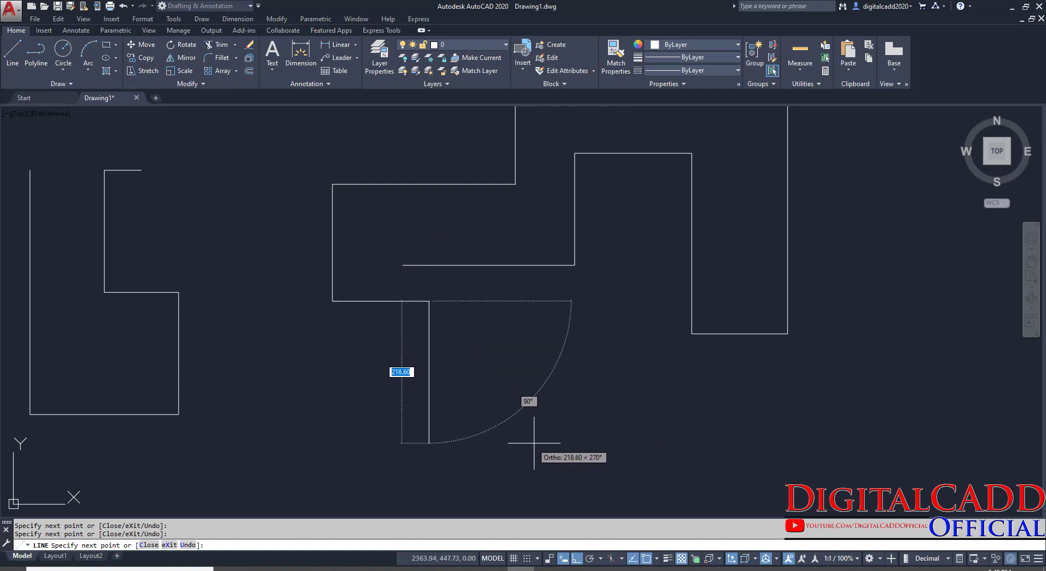
- Turn Ortho off to preview a line segment at free angles, and end the line without adding that segment
{"action": "left_click", "coordinate": [577, 559]}
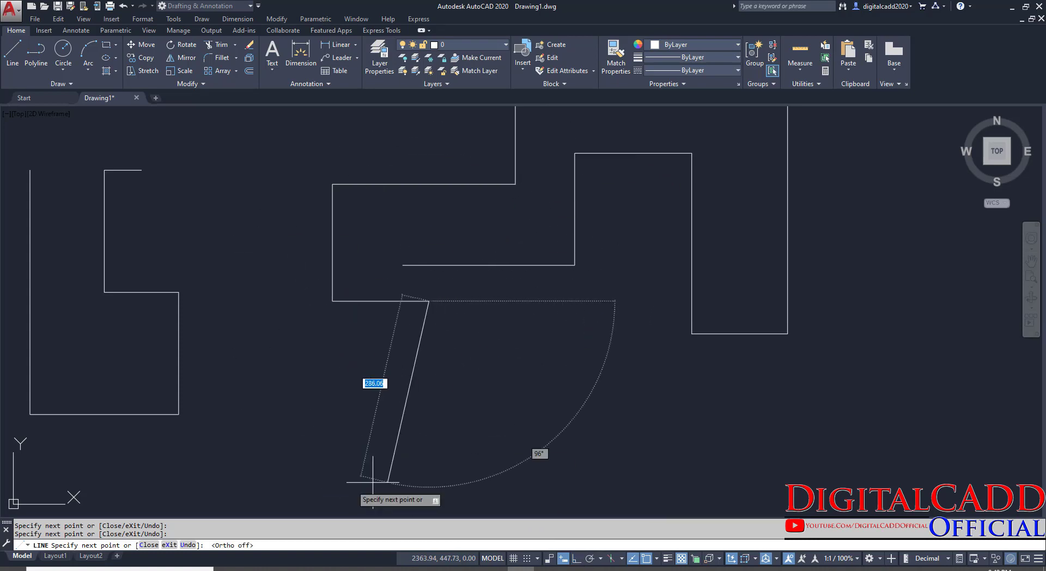
{"action": "middle_click_drag", "start_coordinate": [424, 441], "coordinate": [171, 461]}
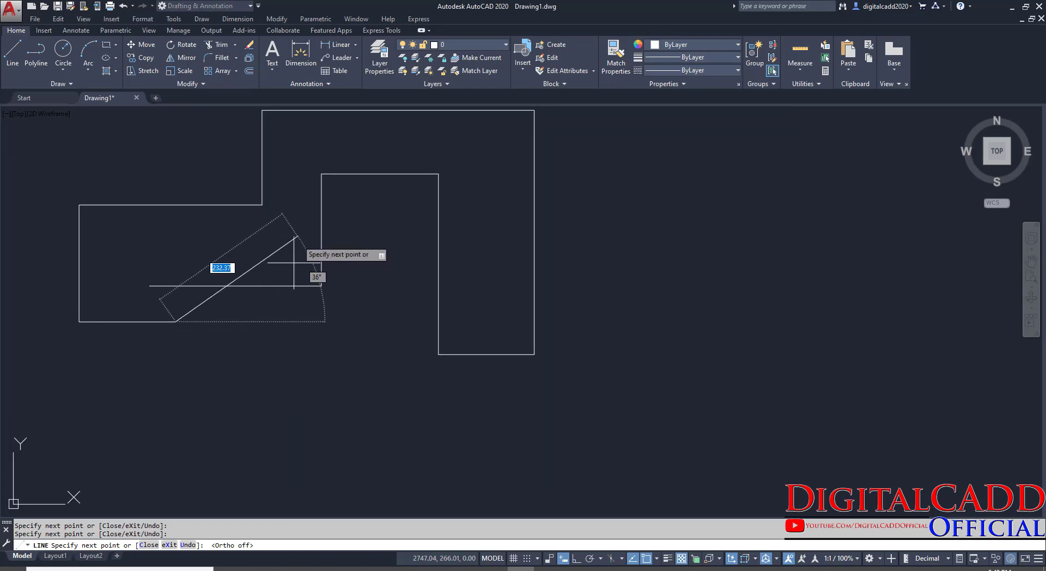
{"action": "middle_click_drag", "start_coordinate": [265, 402], "coordinate": [364, 382]}
{"action": "key", "text": "Escape"}
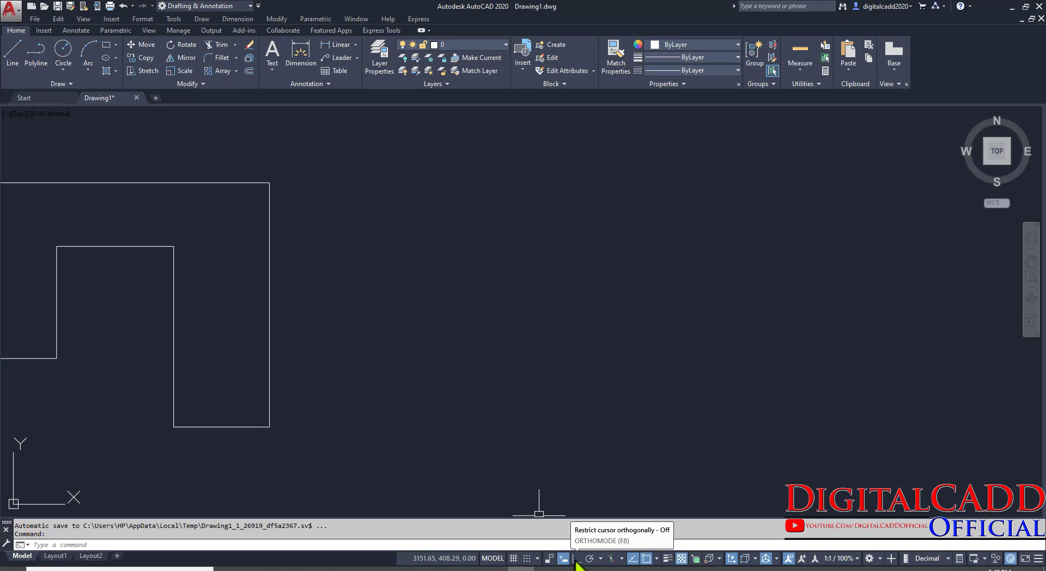
- Turn Ortho on and draw a circle in the empty area to the right of the open outline
{"action": "left_click", "coordinate": [575, 558]}
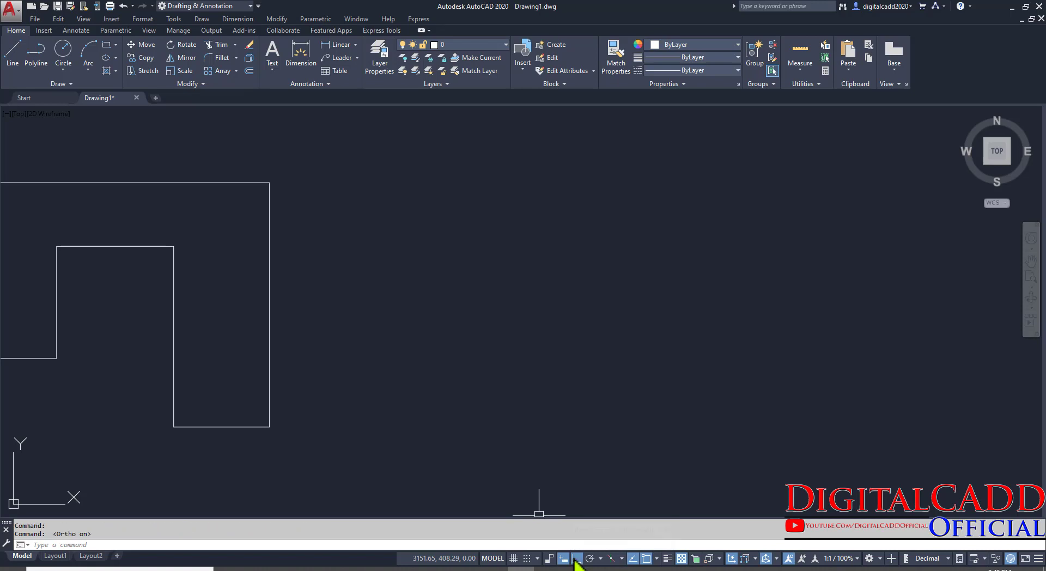
{"action": "left_click", "coordinate": [63, 50]}
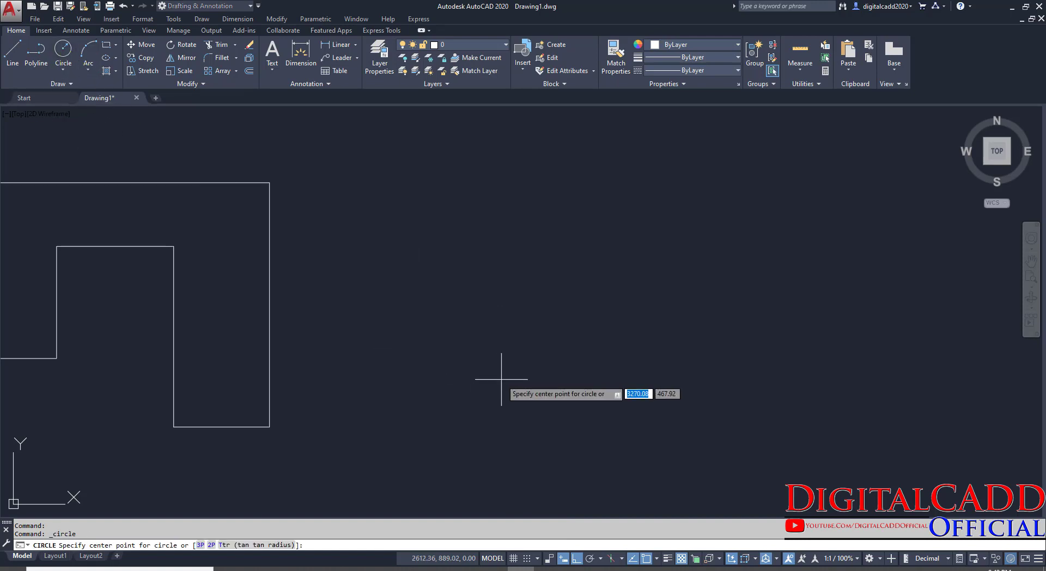
{"action": "left_click", "coordinate": [503, 325]}
{"action": "left_click", "coordinate": [559, 397]}
- Copy the circle to four places in a horizontal row on its right, and undo the copies
{"action": "left_click", "coordinate": [532, 376]}
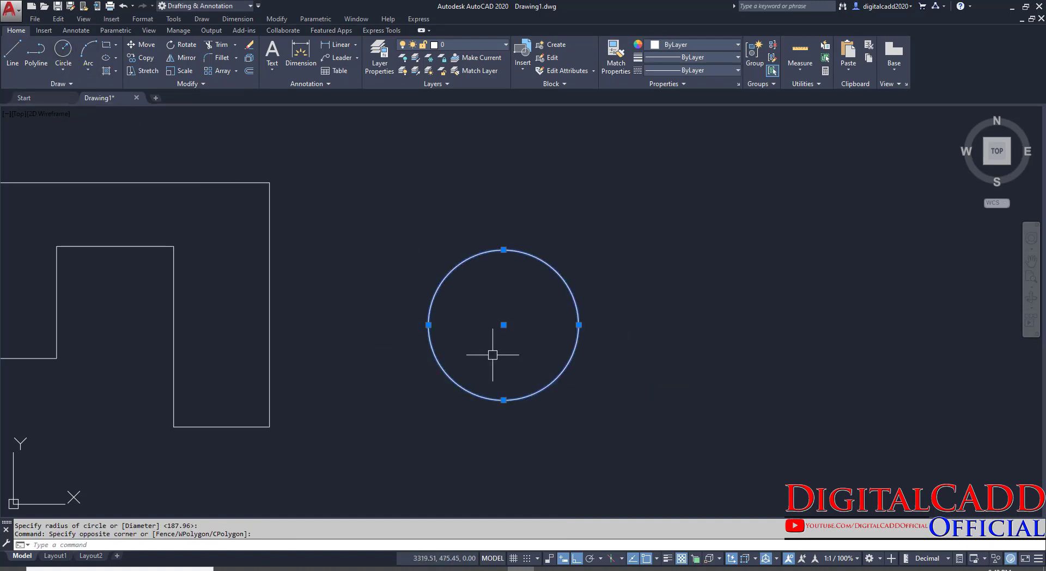
{"action": "middle_click_drag", "start_coordinate": [528, 334], "coordinate": [418, 347]}
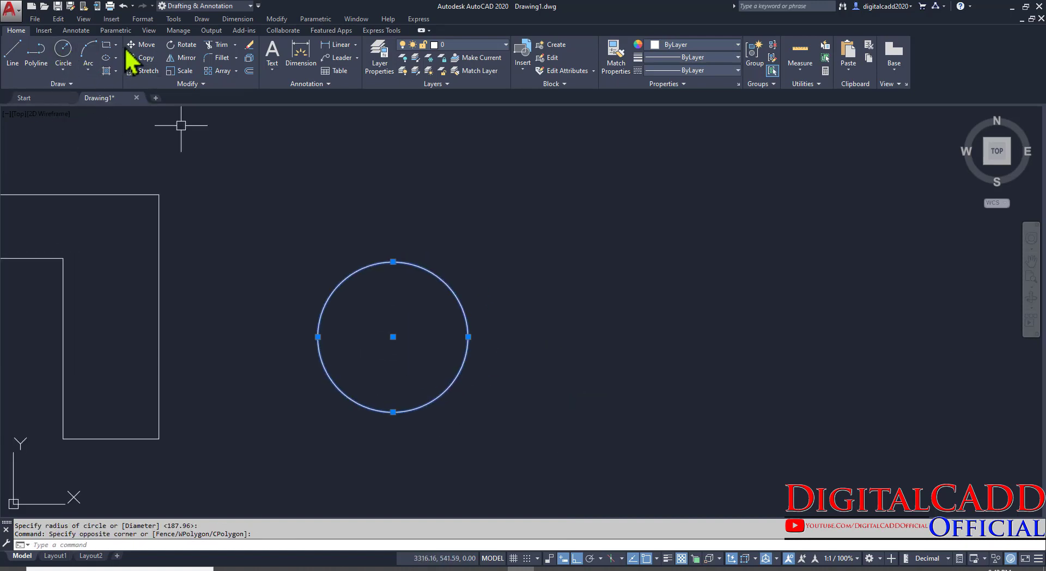
{"action": "left_click", "coordinate": [143, 58]}
{"action": "left_click", "coordinate": [324, 442]}
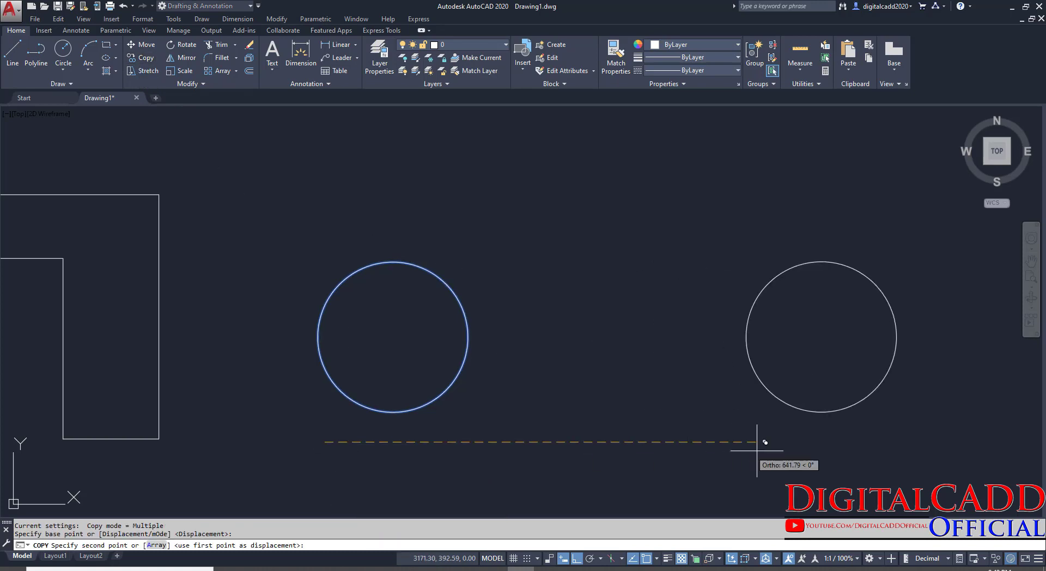
{"action": "scroll", "coordinate": [408, 425], "scroll_direction": "down", "scroll_amount": 4}
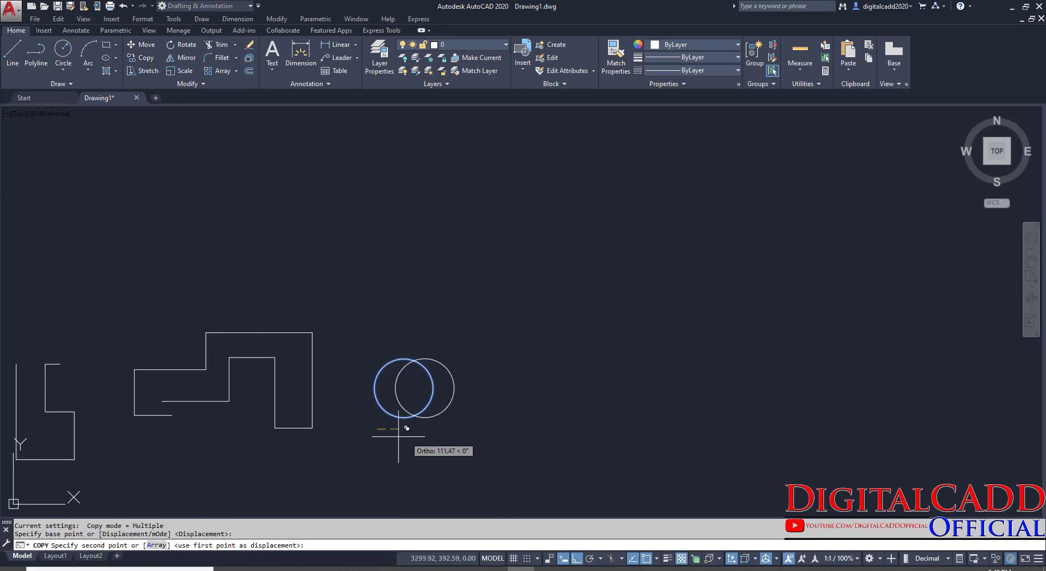
{"action": "left_click", "coordinate": [516, 451]}
{"action": "left_click", "coordinate": [687, 430]}
{"action": "left_click", "coordinate": [799, 431]}
{"action": "left_click", "coordinate": [935, 429]}
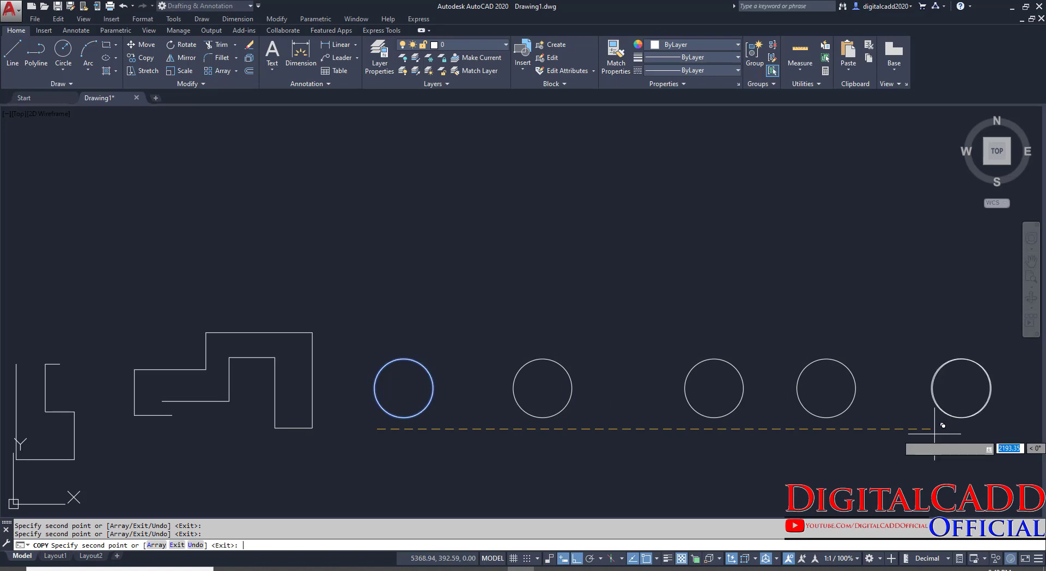
{"action": "key", "text": "Return"}
{"action": "key", "text": "Return"}
{"action": "key", "text": "Escape"}
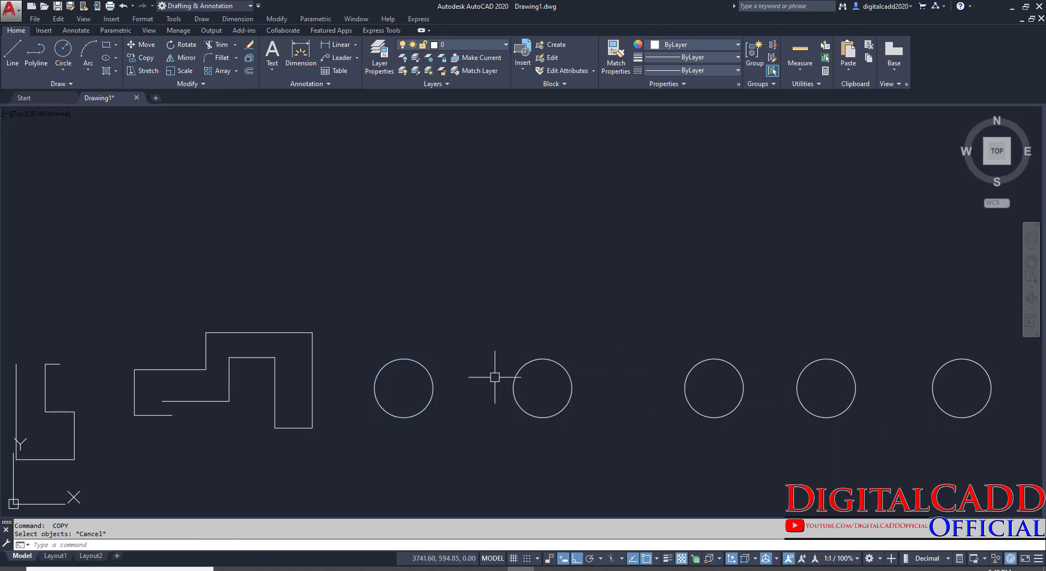
{"action": "key", "text": "ctrl+z"}
- Turn Ortho off and start copying the circle from a base point below it, previewing the copy at free angles
{"action": "left_click", "coordinate": [577, 559]}
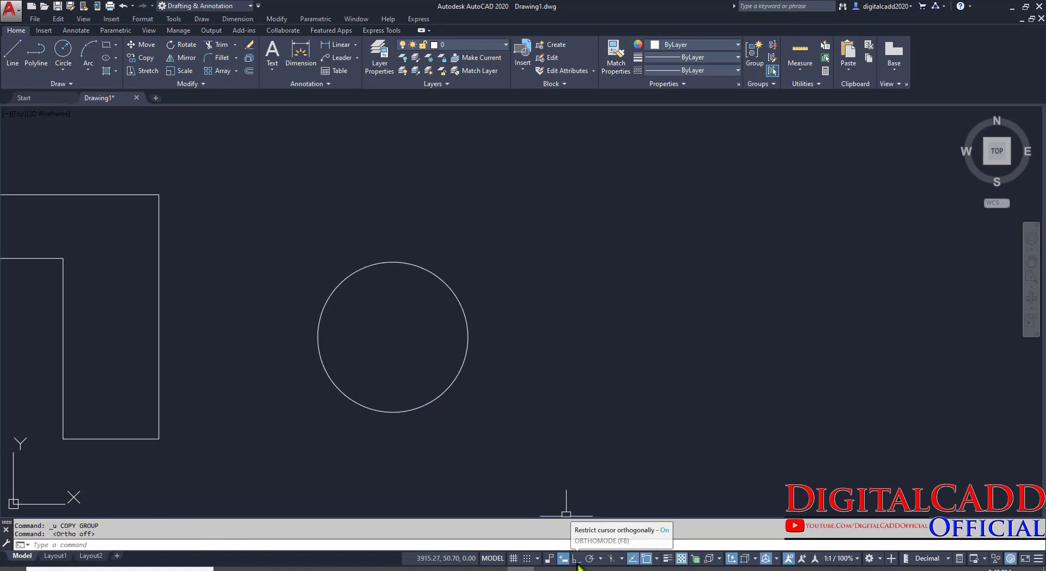
{"action": "left_click", "coordinate": [466, 279]}
{"action": "left_click", "coordinate": [343, 406]}
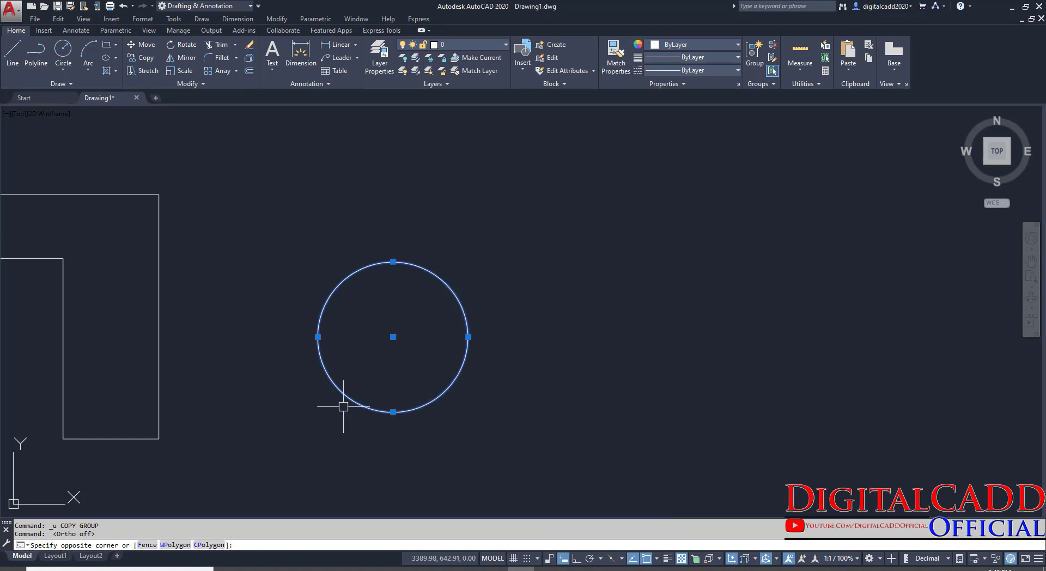
{"action": "left_click", "coordinate": [144, 58]}
{"action": "left_click", "coordinate": [394, 459]}
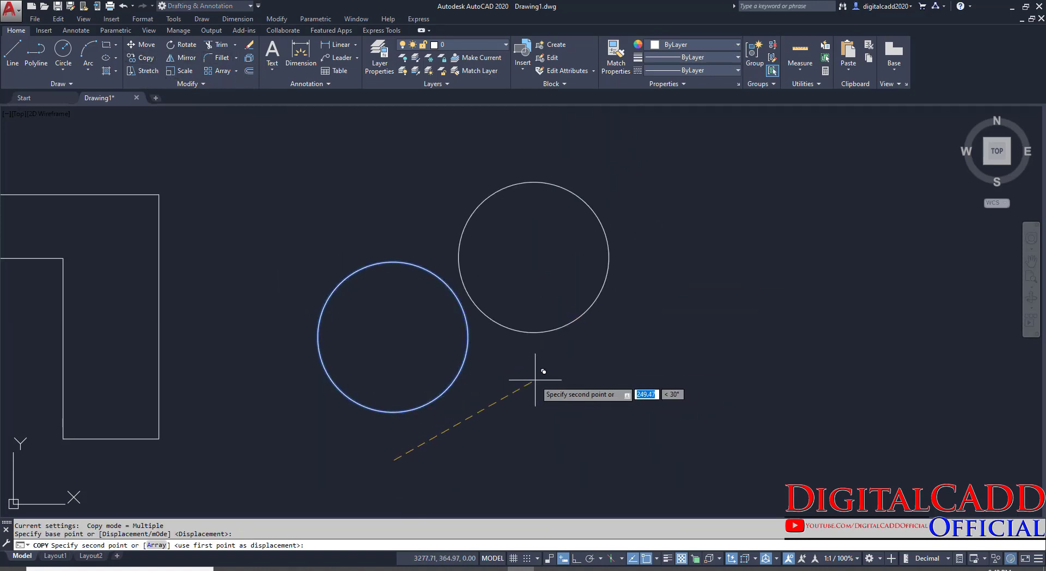
{"action": "scroll", "coordinate": [545, 369], "scroll_direction": "down", "scroll_amount": 4}
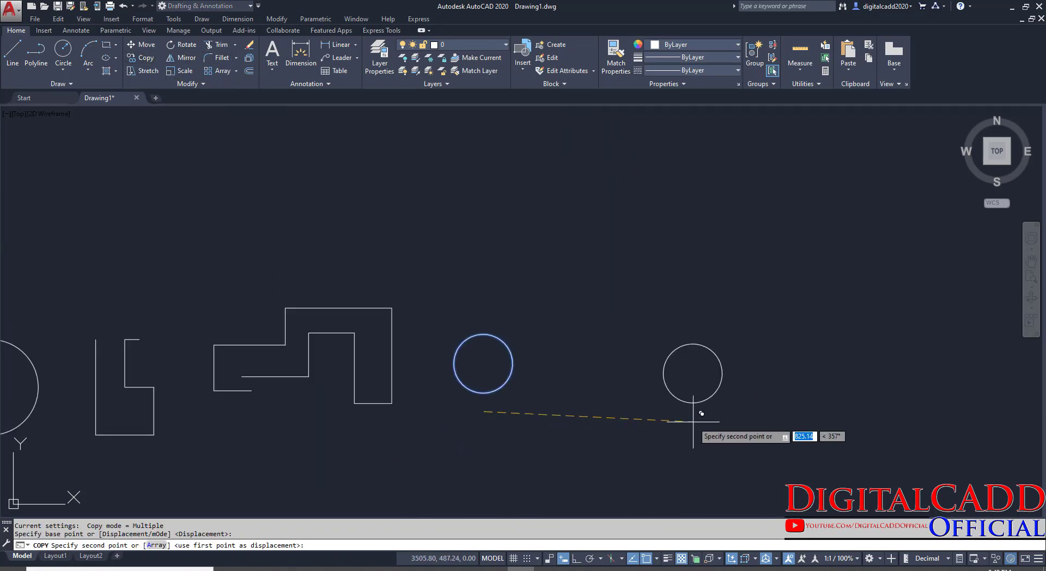
{"action": "scroll", "coordinate": [599, 403], "scroll_direction": "up", "scroll_amount": 4}
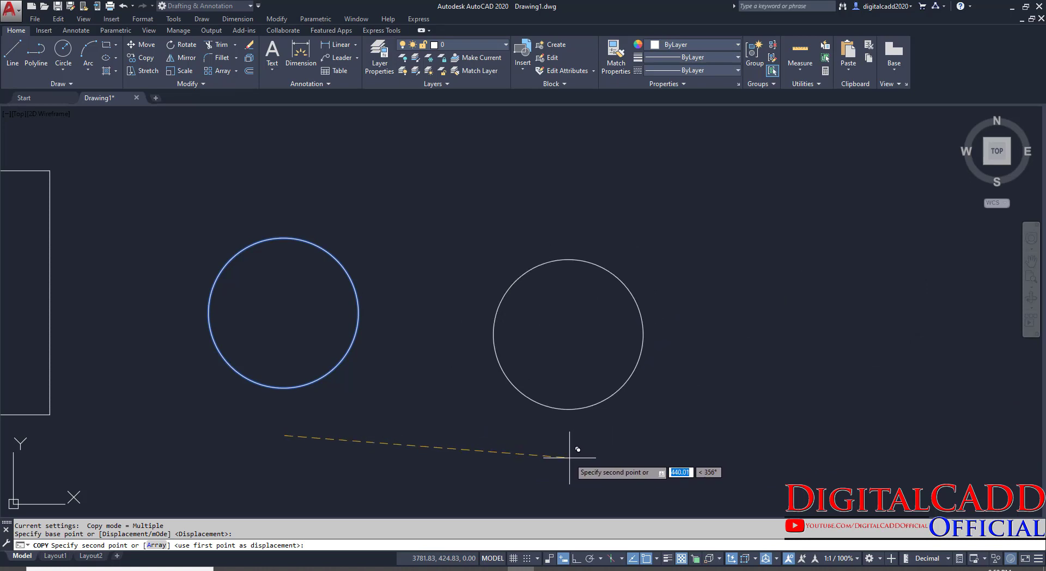
- Turn Ortho on and place five copies of the circle in a horizontal row to its right
{"action": "key", "text": "F8"}
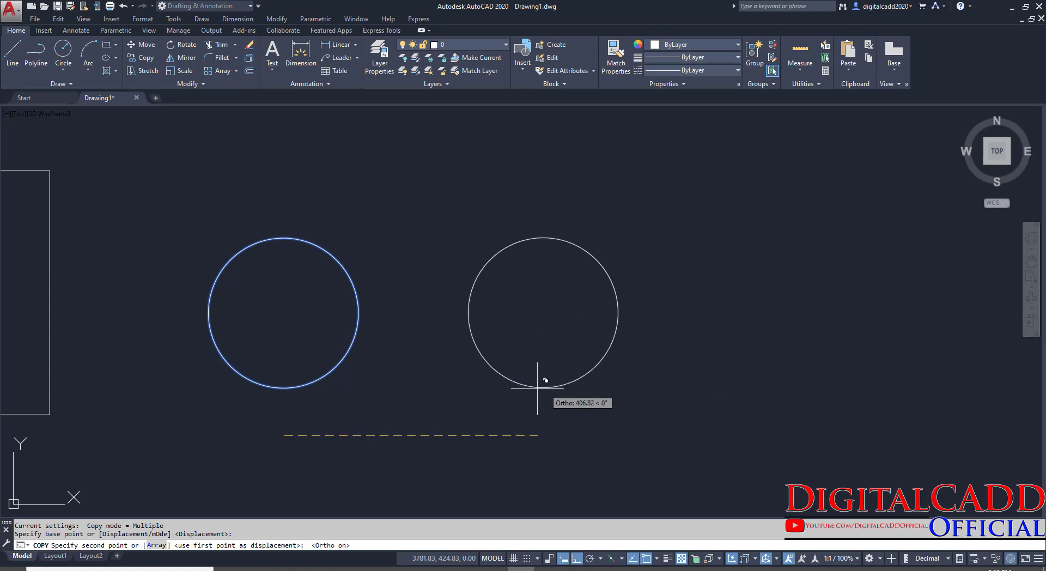
{"action": "left_click", "coordinate": [452, 384]}
{"action": "left_click", "coordinate": [659, 384]}
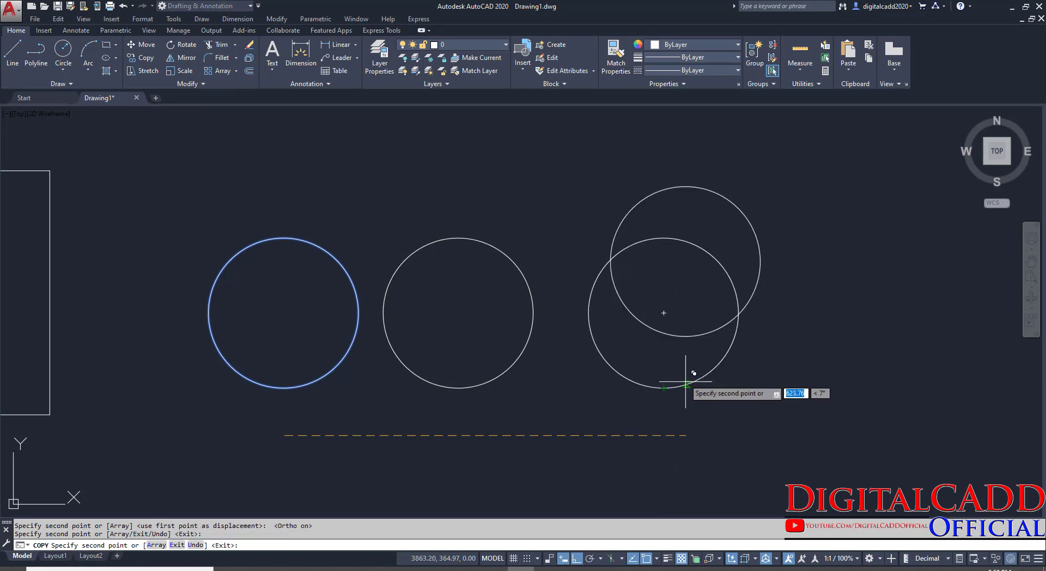
{"action": "scroll", "coordinate": [685, 384], "scroll_direction": "down", "scroll_amount": 4}
{"action": "left_click", "coordinate": [760, 400]}
{"action": "left_click", "coordinate": [873, 401]}
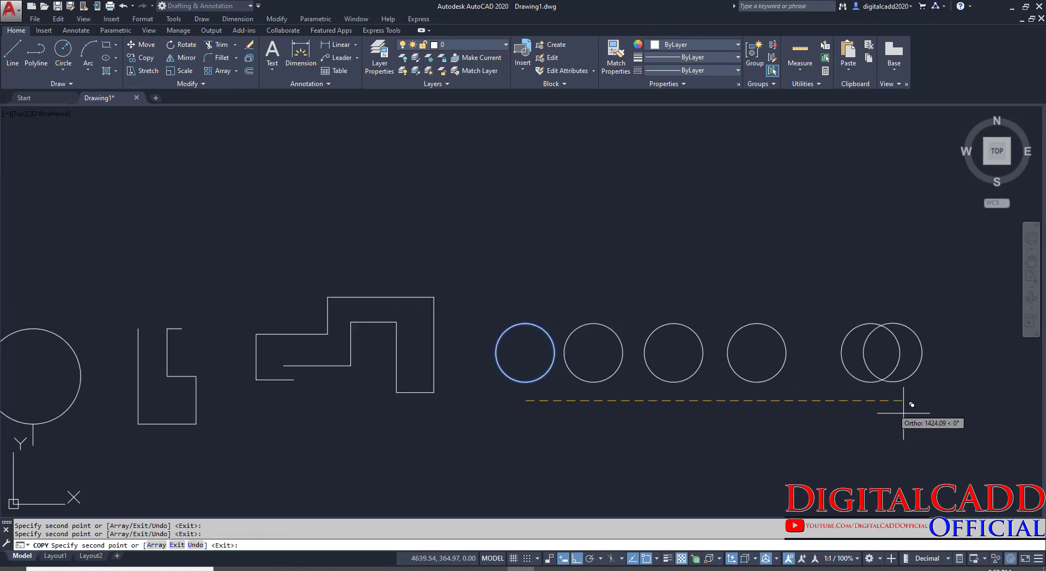
{"action": "left_click", "coordinate": [957, 403]}
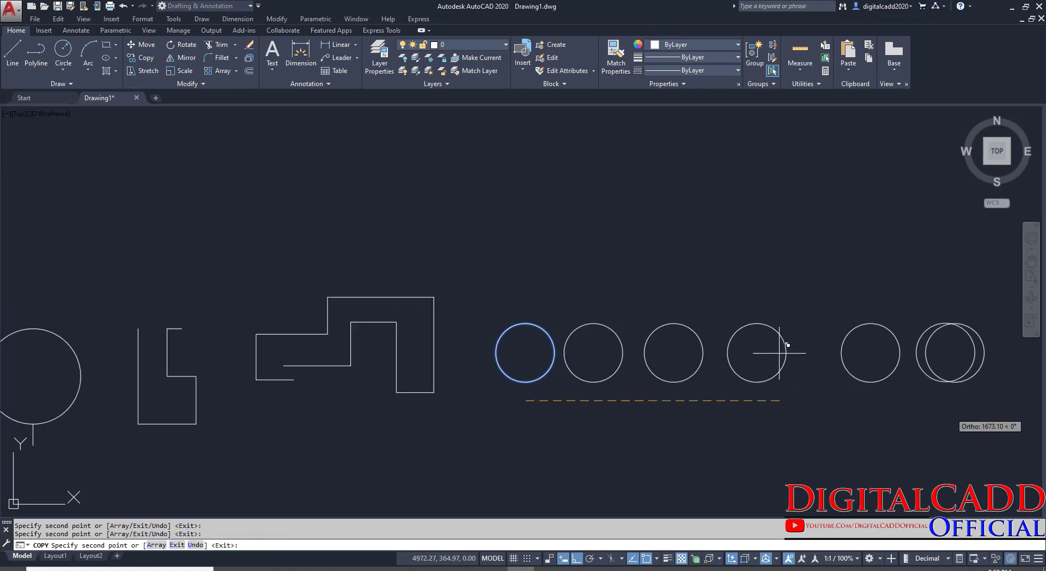
- Place three more copies of the circle in a vertical column above the original and end the copying
{"action": "left_click", "coordinate": [558, 293]}
{"action": "left_click", "coordinate": [550, 206]}
{"action": "middle_click_drag", "start_coordinate": [548, 154], "coordinate": [521, 277]}
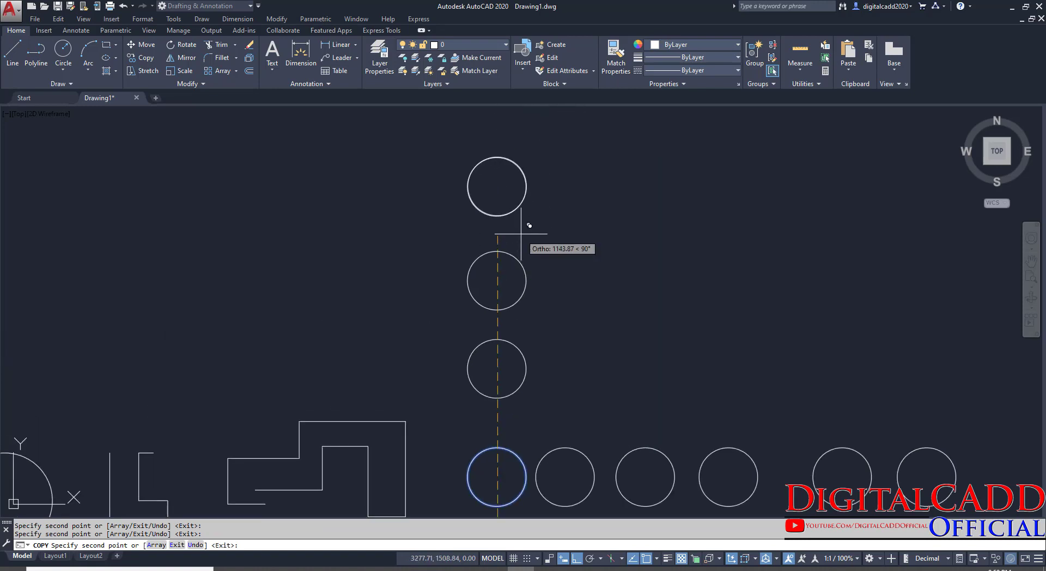
{"action": "key", "text": "Return"}
- Copy the horizontal row of six circles, using the base point picked below the row as the displacement
{"action": "middle_click_drag", "start_coordinate": [705, 489], "coordinate": [536, 404]}
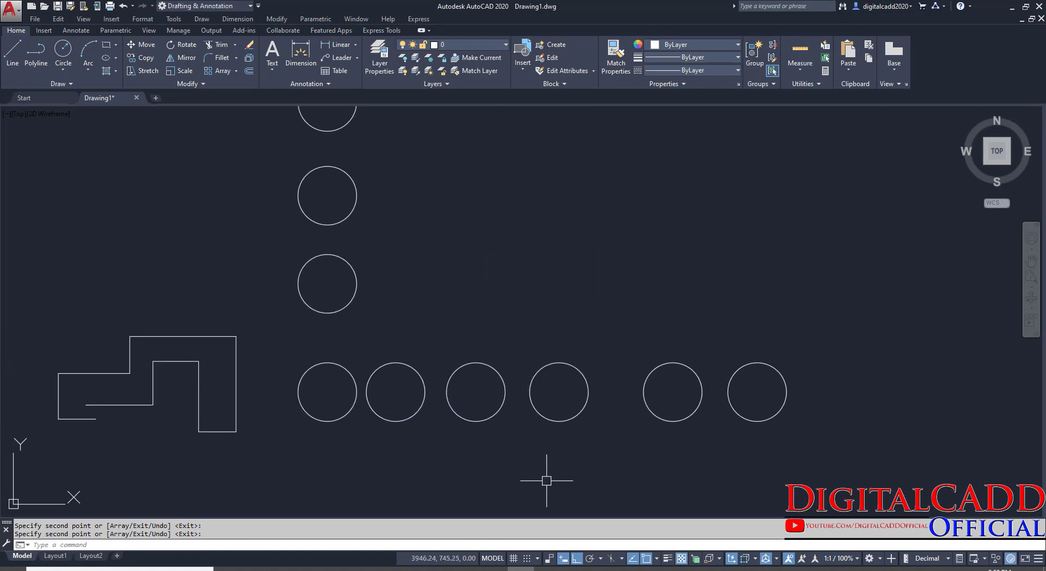
{"action": "middle_click_drag", "start_coordinate": [779, 352], "coordinate": [526, 365]}
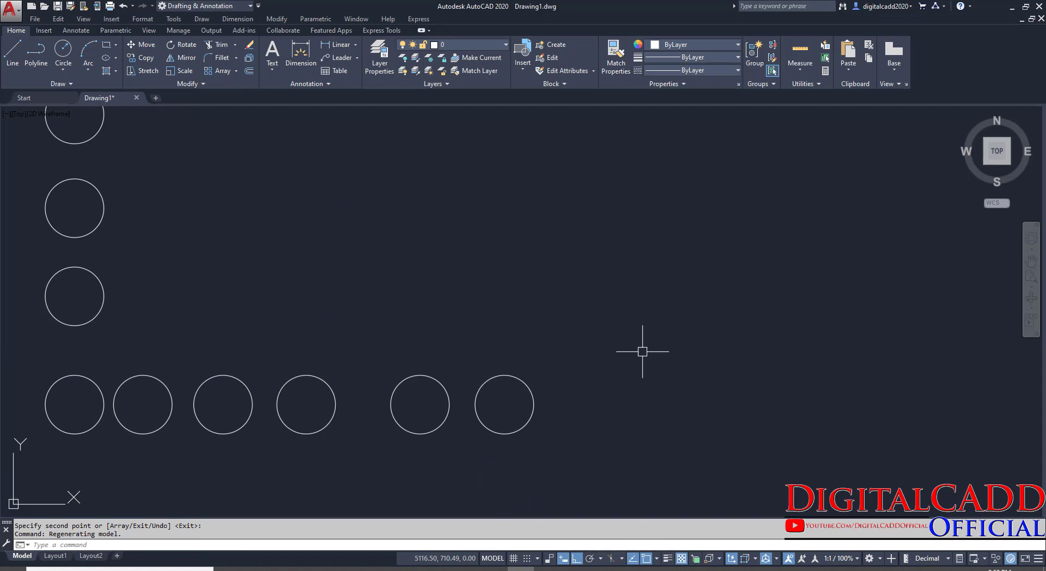
{"action": "scroll", "coordinate": [643, 352], "scroll_direction": "down", "scroll_amount": 2}
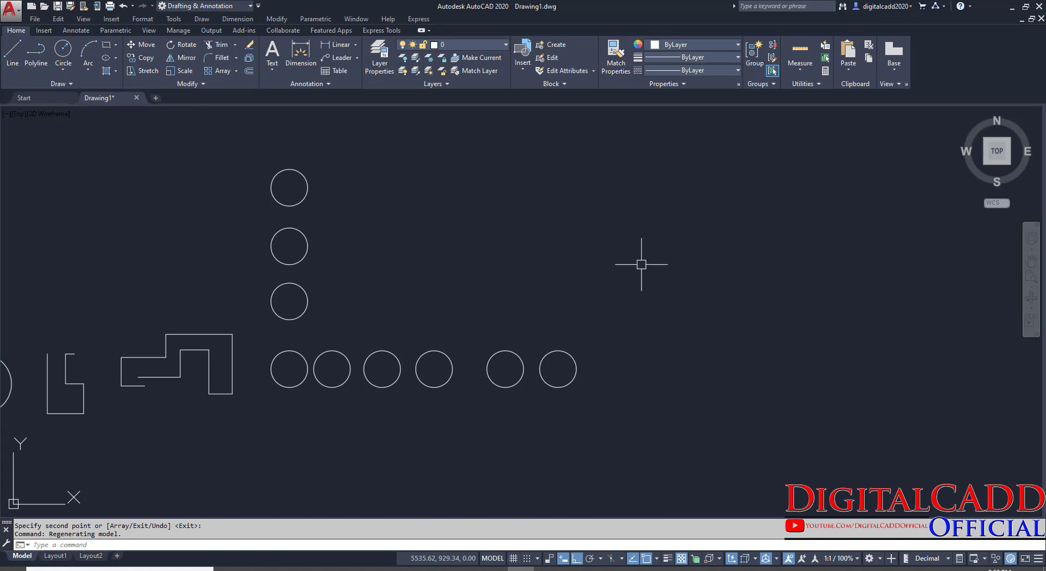
{"action": "left_click", "coordinate": [602, 328]}
{"action": "left_click", "coordinate": [264, 486]}
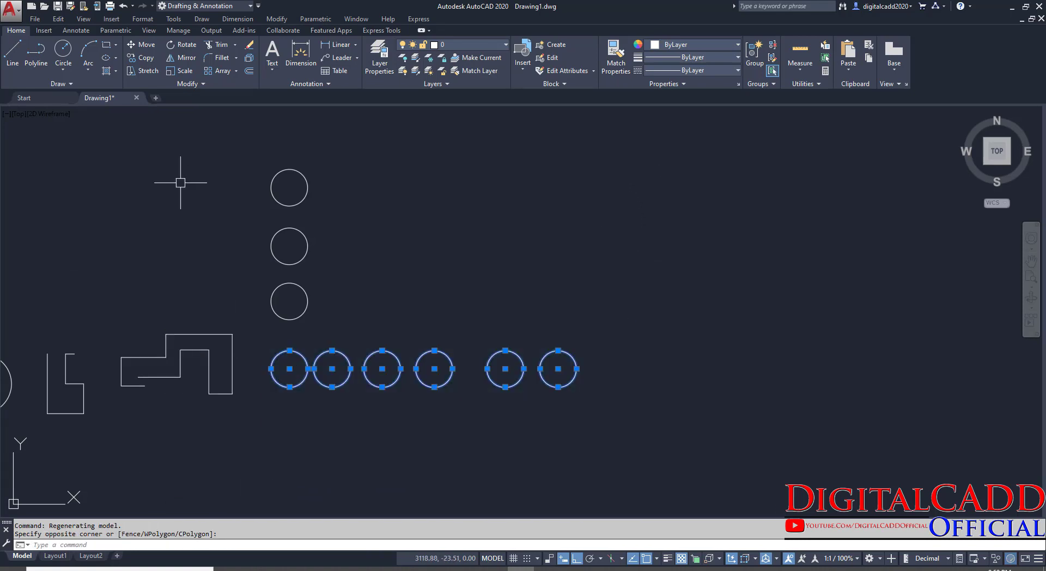
{"action": "left_click", "coordinate": [147, 58]}
{"action": "left_click", "coordinate": [351, 461]}
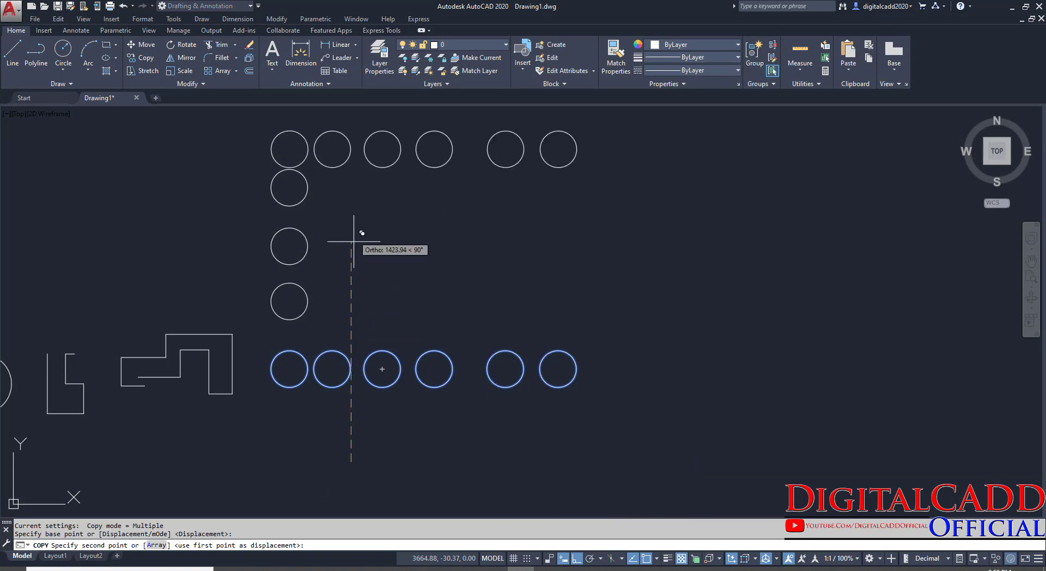
{"action": "key", "text": "Return"}
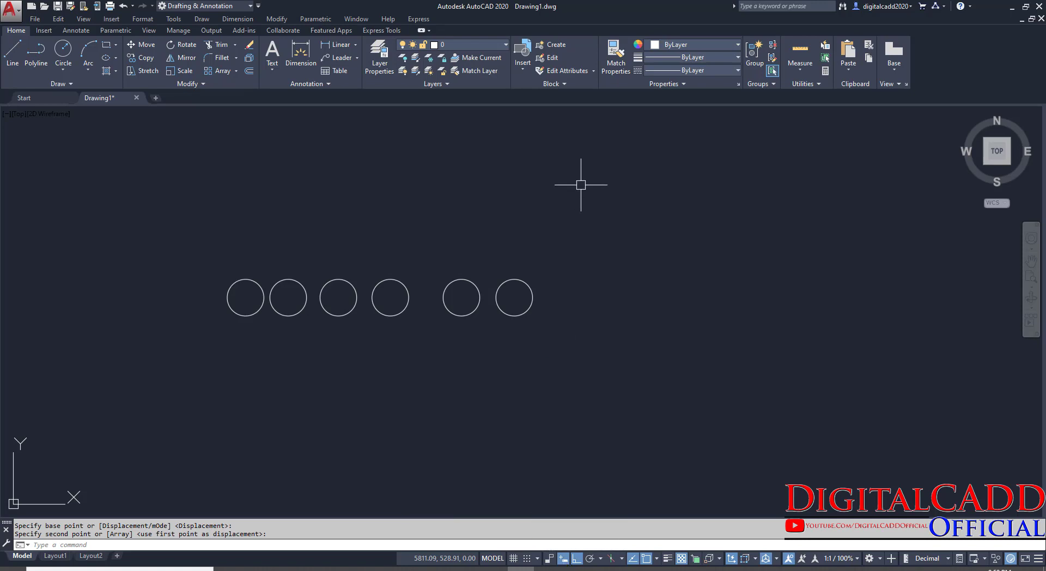
- Start a line in the empty area right of the copied circle row with a 200 mm horizontal segment to the right
{"action": "middle_click_drag", "start_coordinate": [425, 212], "coordinate": [311, 270]}
{"action": "left_click", "coordinate": [19, 60]}
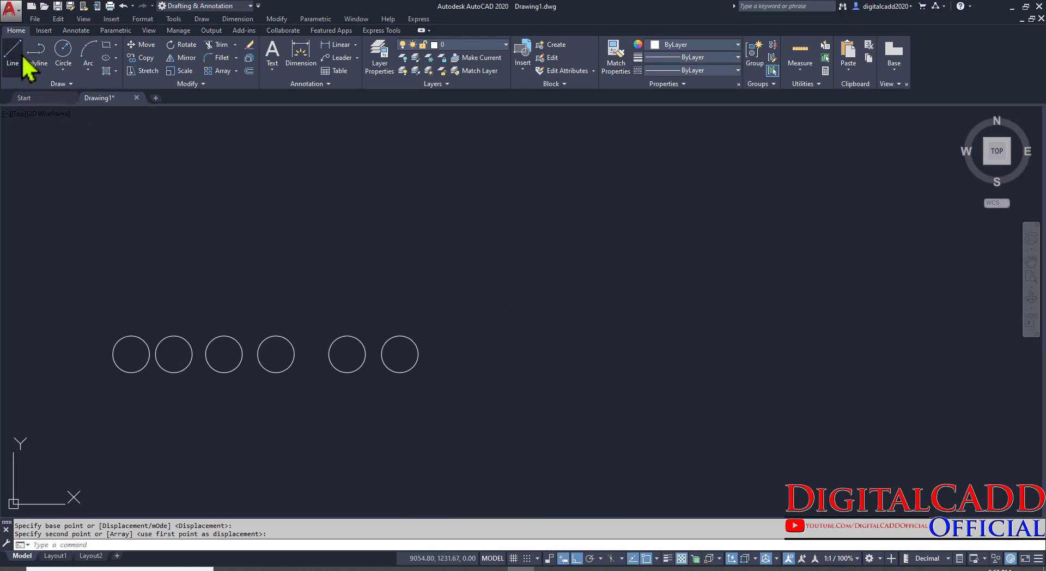
{"action": "left_click", "coordinate": [482, 368]}
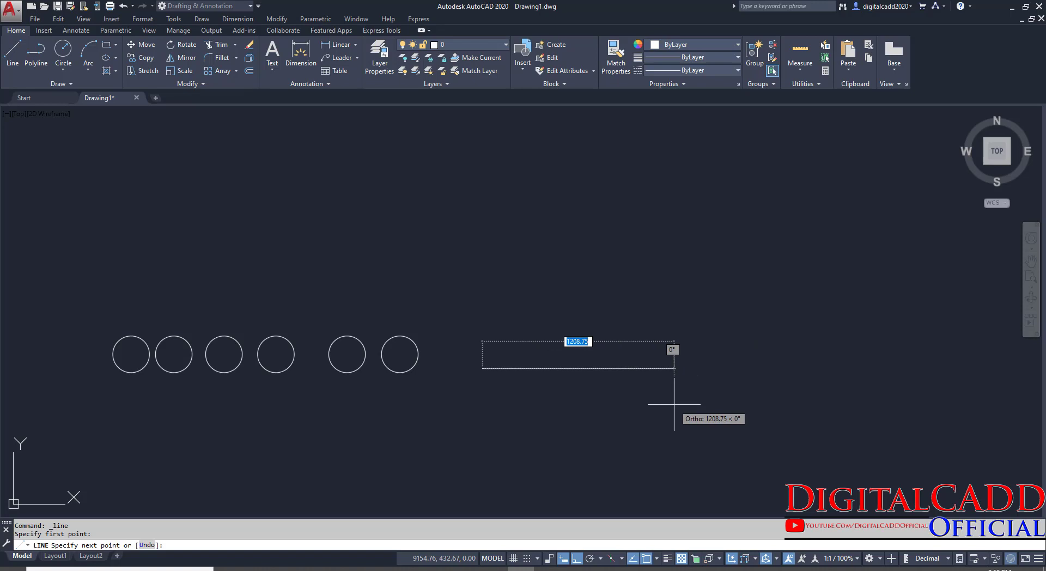
{"action": "scroll", "coordinate": [524, 341], "scroll_direction": "up", "scroll_amount": 4}
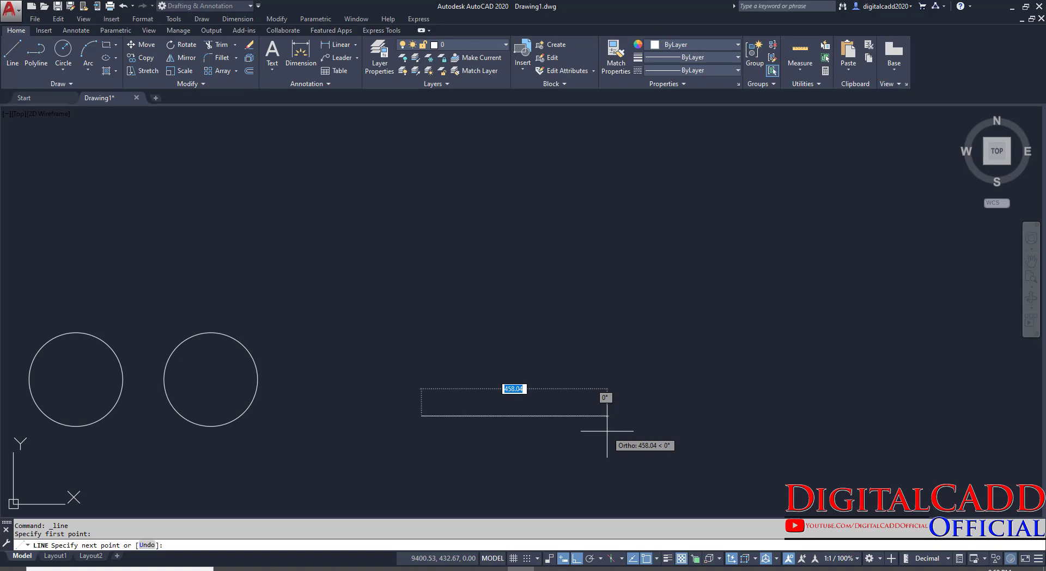
{"action": "type", "text": "200"}
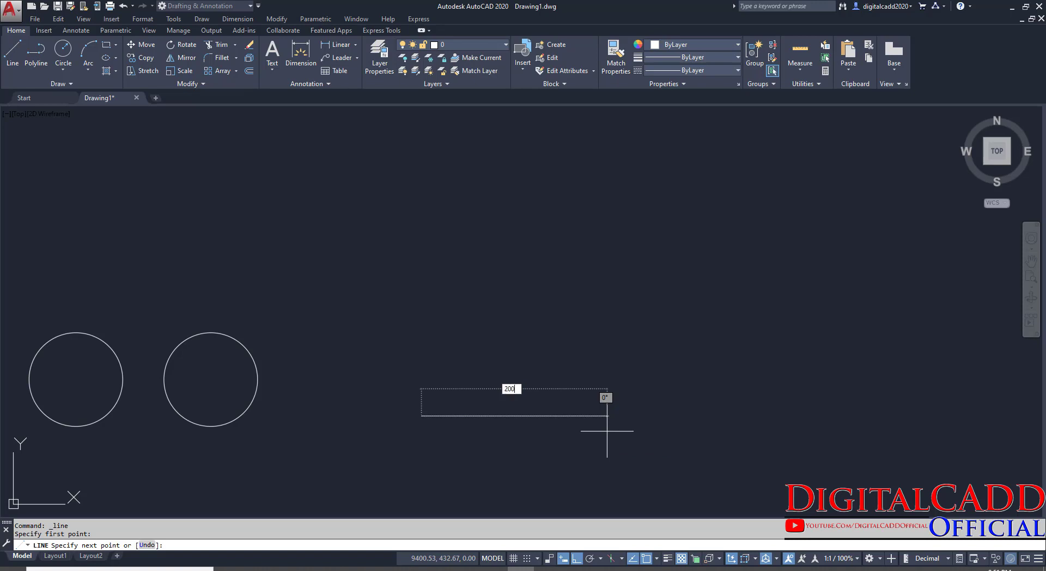
{"action": "key", "text": "Return"}
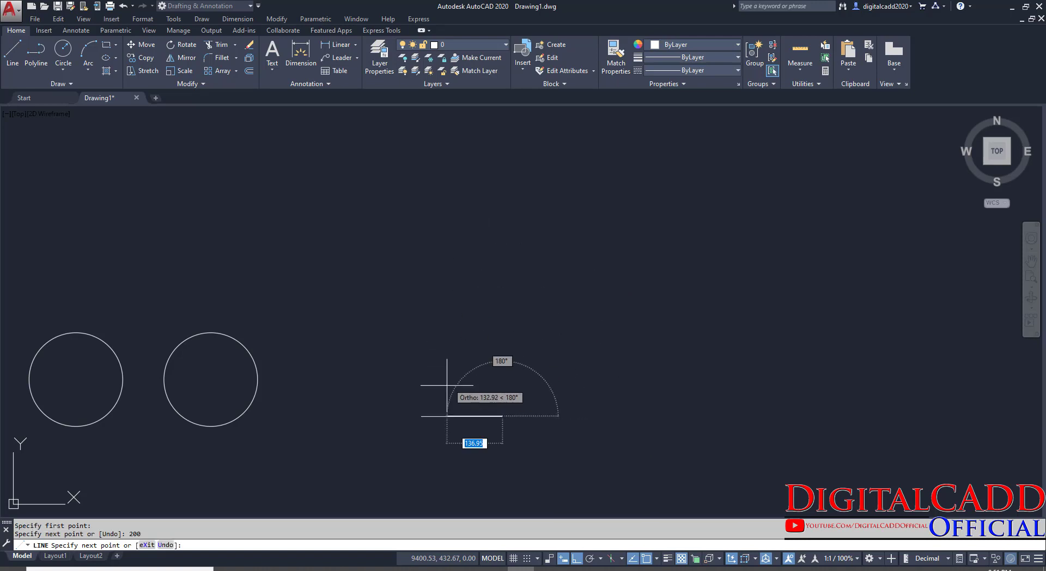
- Add a 150 mm segment at 45° from the end of the horizontal line and end the line
{"action": "scroll", "coordinate": [443, 385], "scroll_direction": "up", "scroll_amount": 2}
{"action": "middle_click_drag", "start_coordinate": [511, 321], "coordinate": [510, 298]}
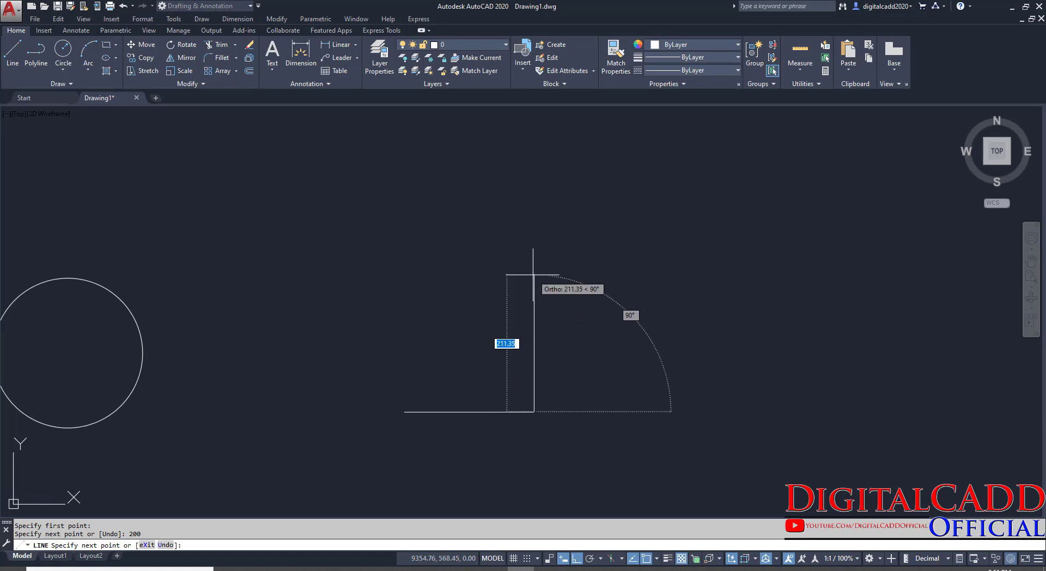
{"action": "type", "text": "150"}
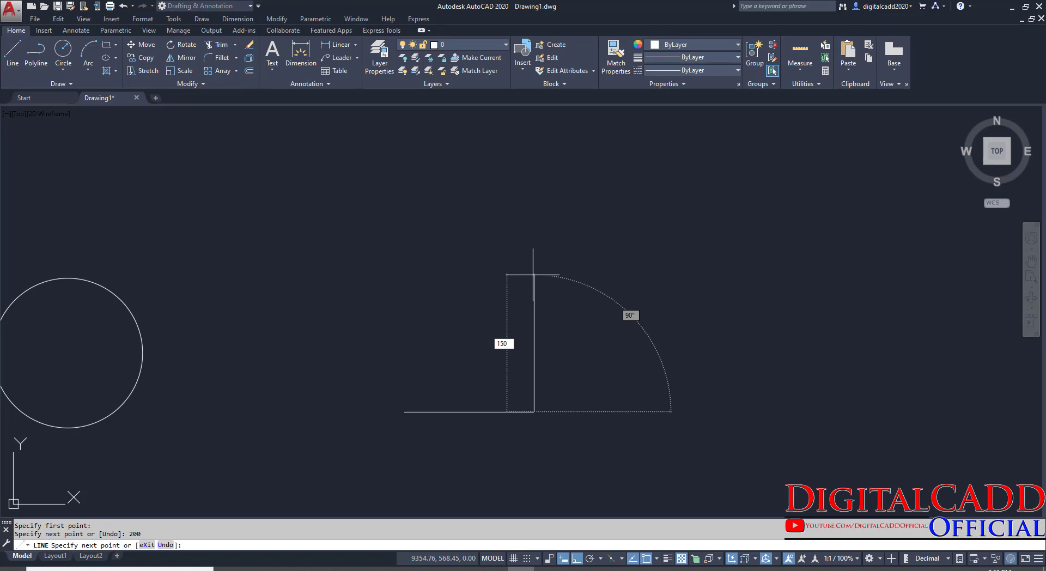
{"action": "key", "text": "Tab"}
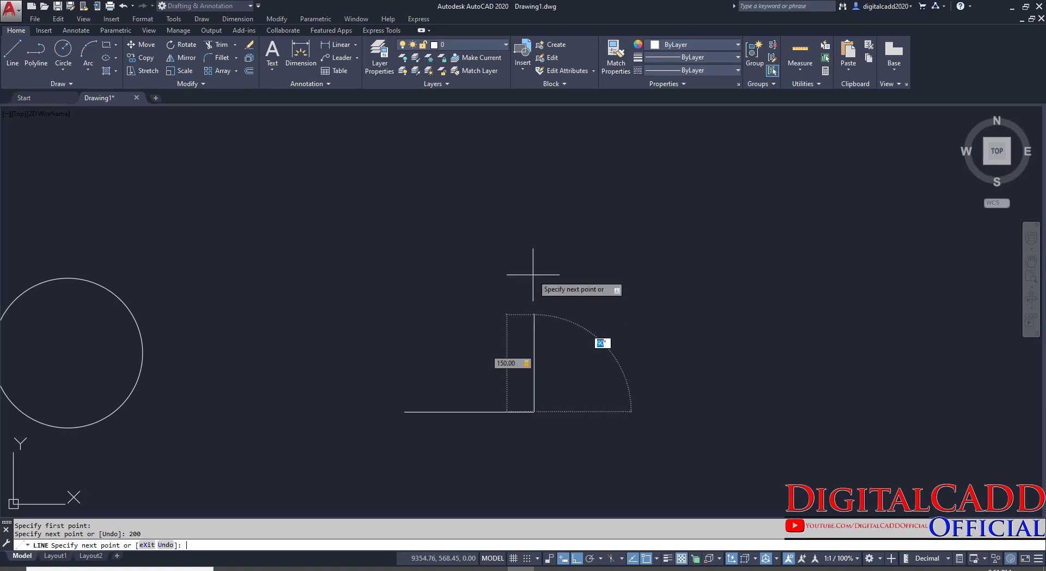
{"action": "key", "text": "Tab"}
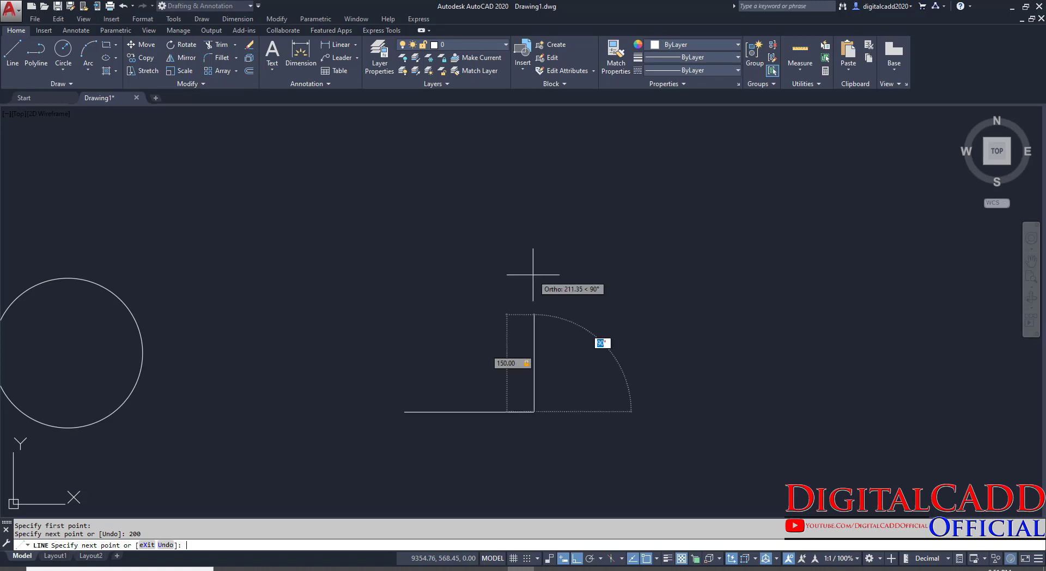
{"action": "key", "text": "Tab"}
{"action": "type", "text": "45"}
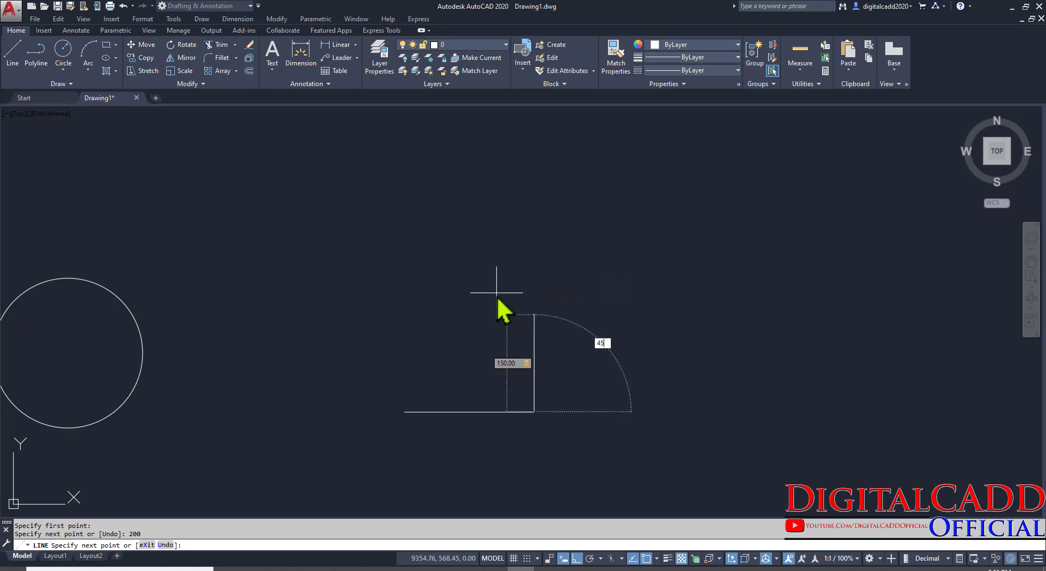
{"action": "key", "text": "Return"}
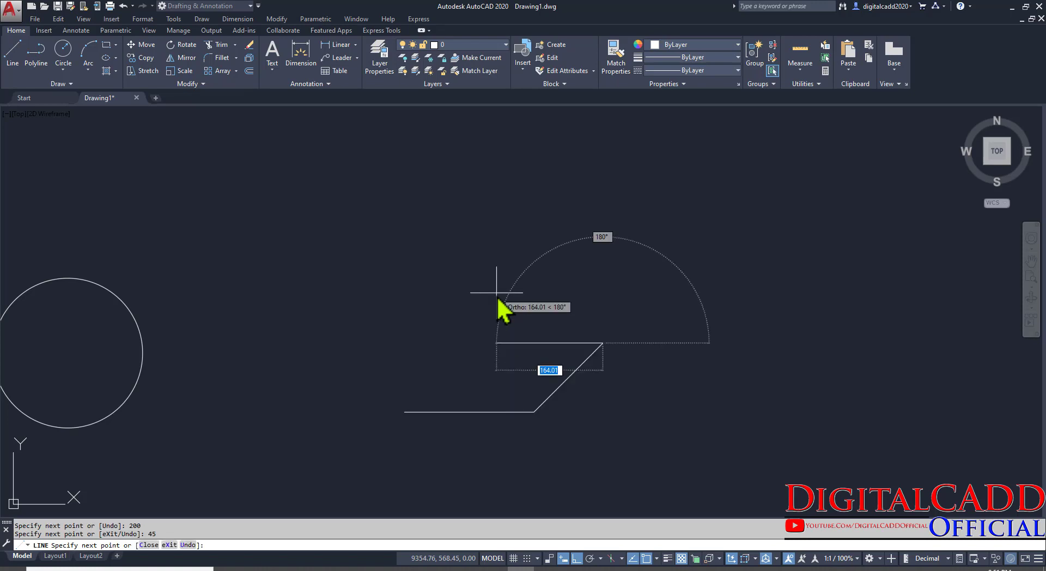
{"action": "key", "text": "Return"}
- Measure the distance between the endpoints of the horizontal line and of the sloping line
{"action": "scroll", "coordinate": [577, 403], "scroll_direction": "up", "scroll_amount": 2}
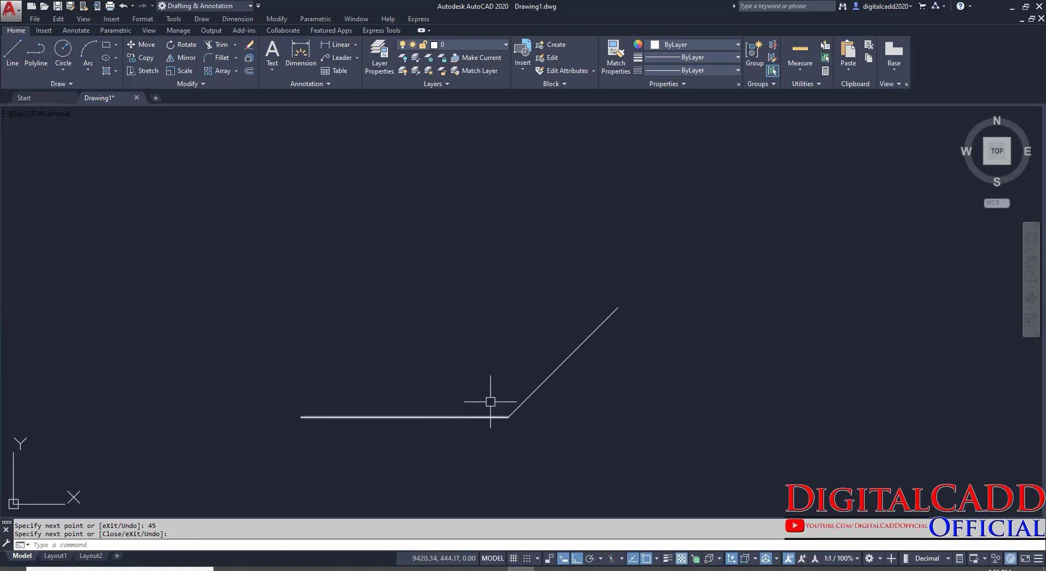
{"action": "left_click", "coordinate": [799, 67]}
{"action": "left_click", "coordinate": [814, 117]}
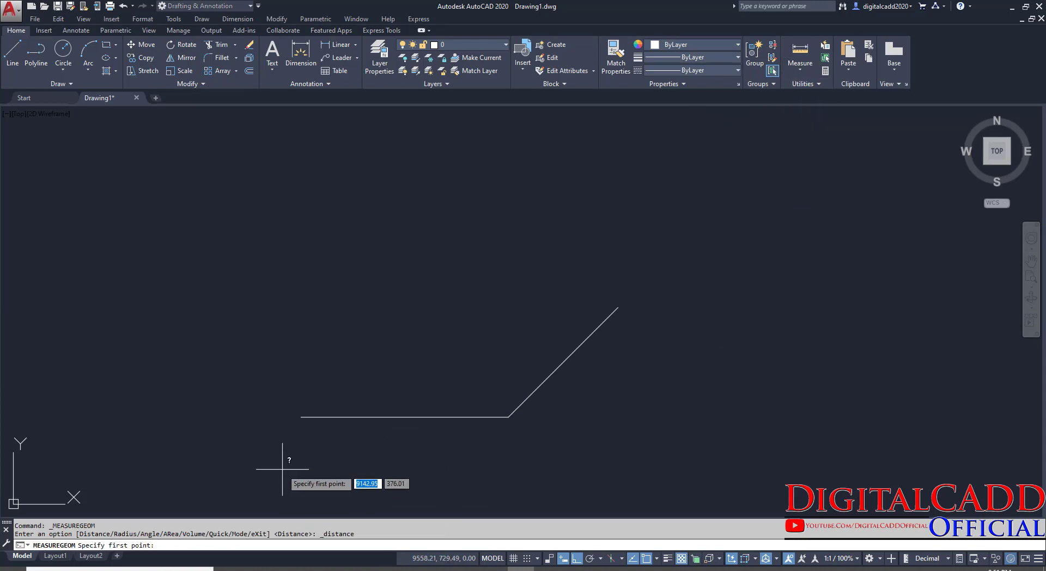
{"action": "left_click", "coordinate": [301, 416]}
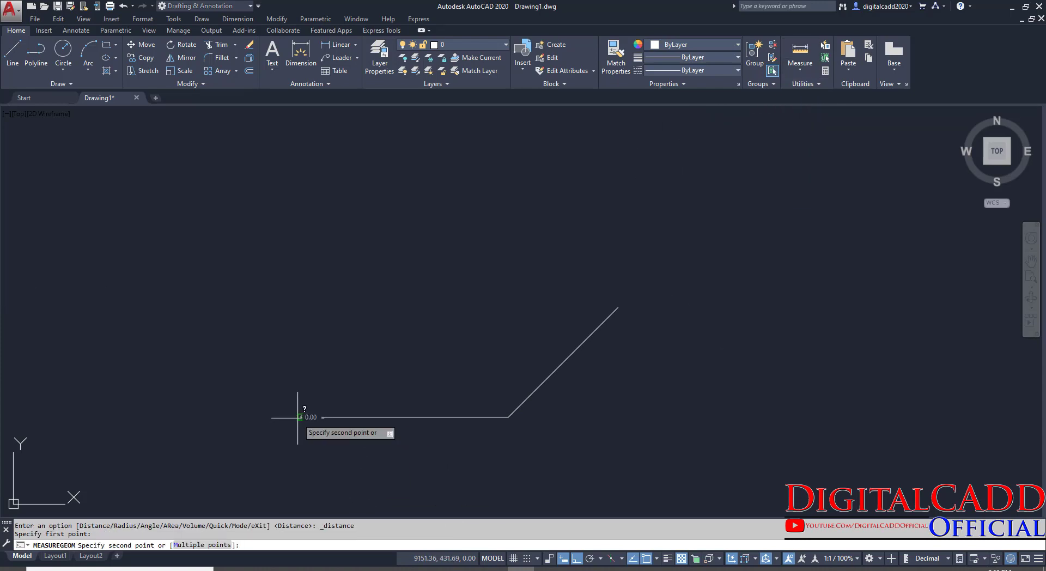
{"action": "left_click", "coordinate": [509, 417]}
{"action": "left_click", "coordinate": [537, 457]}
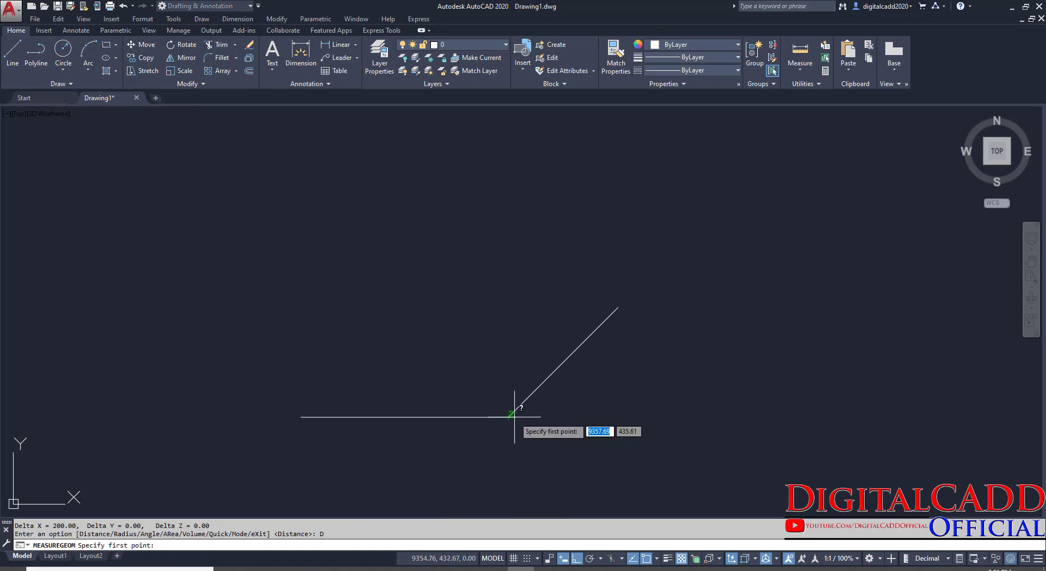
{"action": "left_click", "coordinate": [508, 417]}
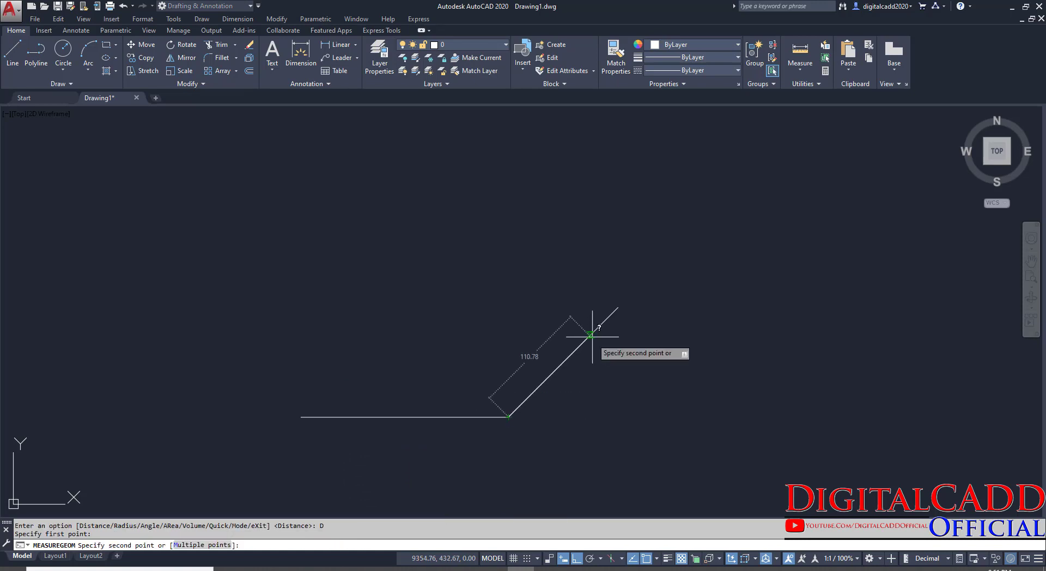
{"action": "left_click", "coordinate": [617, 306]}
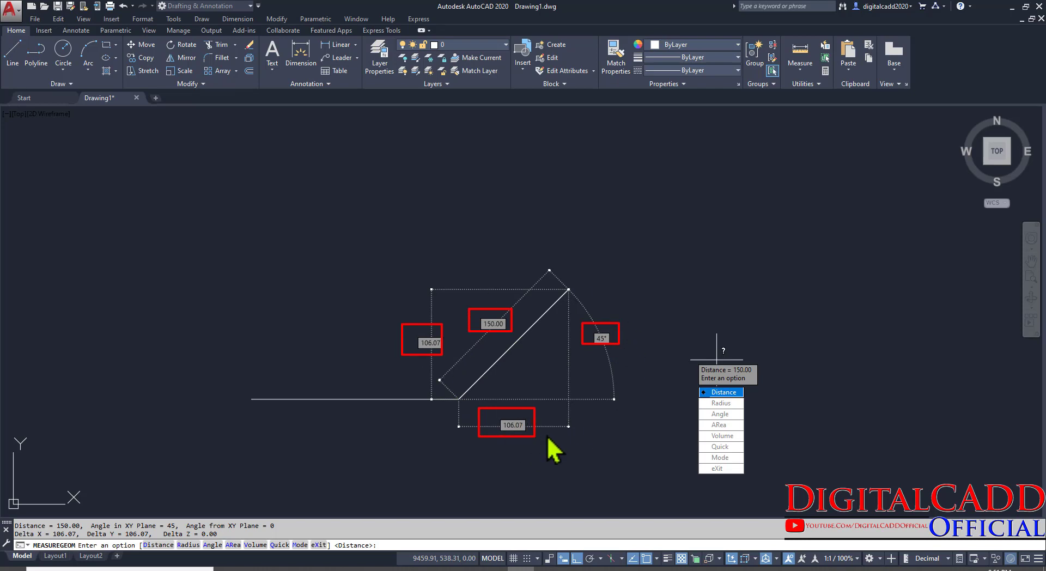
{"action": "key", "text": "Escape"}
{"action": "key", "text": "Escape"}
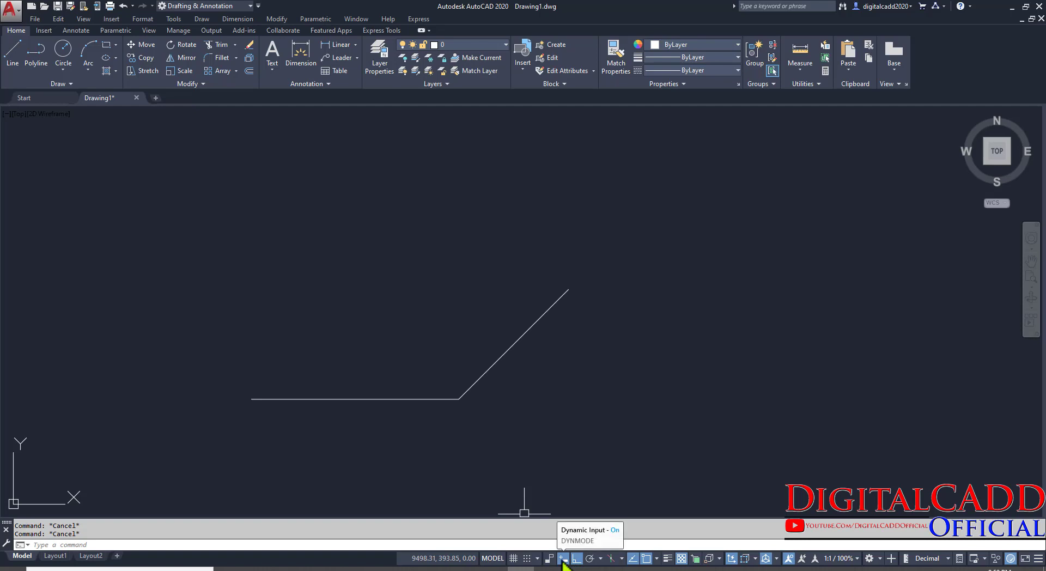
- With Dynamic Input off, measure the distance between the two endpoints of the horizontal line
{"action": "middle_click_drag", "start_coordinate": [647, 304], "coordinate": [542, 333]}
{"action": "left_click", "coordinate": [800, 68]}
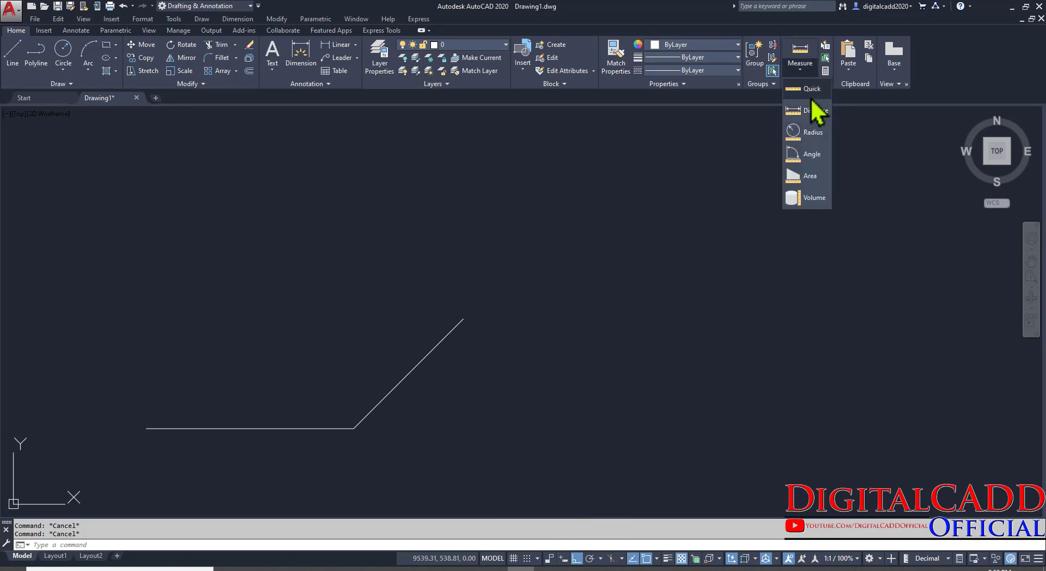
{"action": "left_click", "coordinate": [812, 110]}
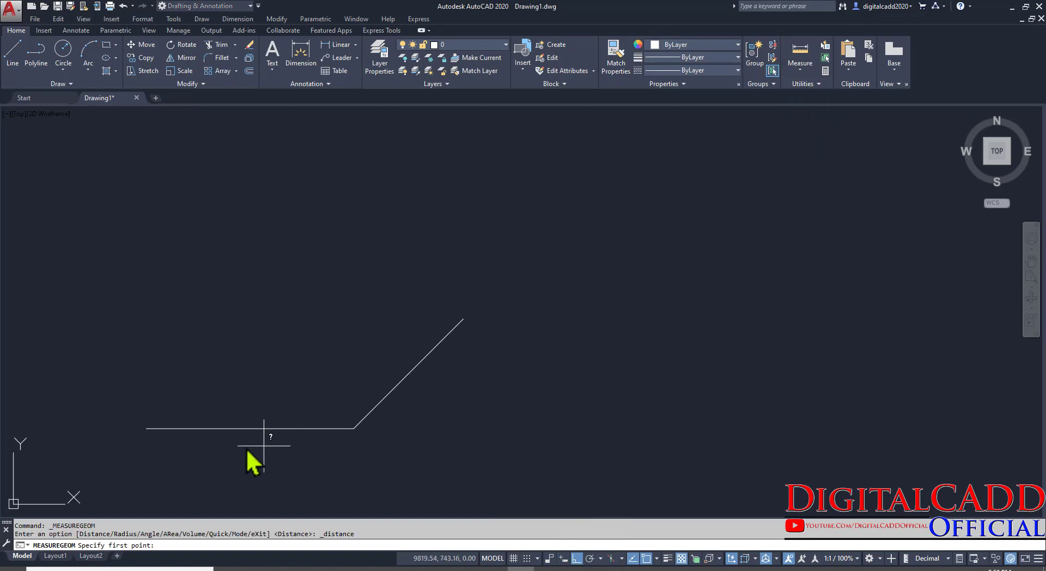
{"action": "left_click", "coordinate": [146, 428]}
{"action": "left_click", "coordinate": [353, 428]}
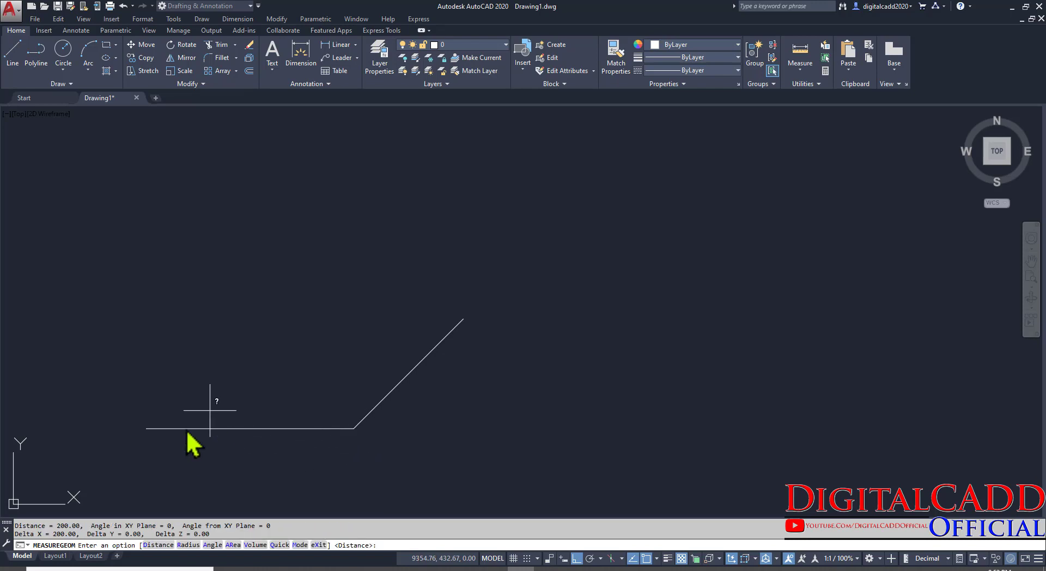
- Measure the distance from the corner to the upper end of the sloping line, still with Dynamic Input off
{"action": "key", "text": "Return"}
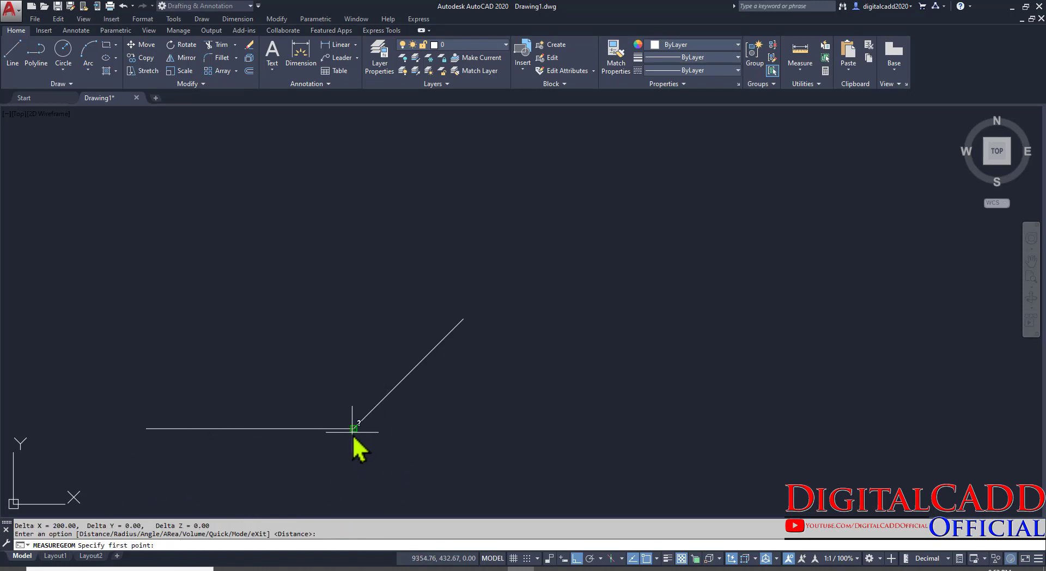
{"action": "left_click", "coordinate": [354, 428]}
{"action": "left_click", "coordinate": [463, 319]}
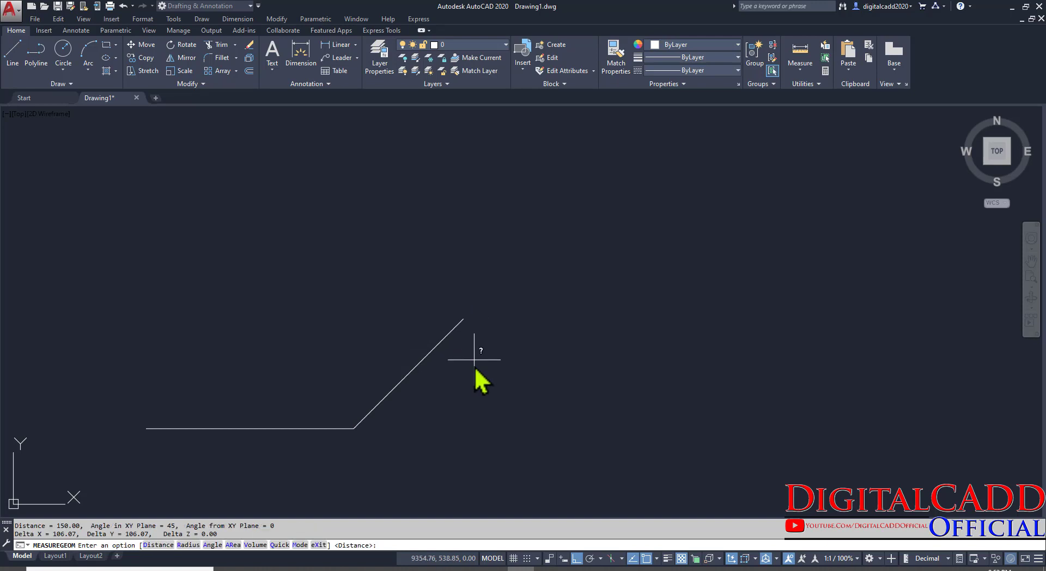
{"action": "middle_click_drag", "start_coordinate": [474, 360], "coordinate": [576, 326]}
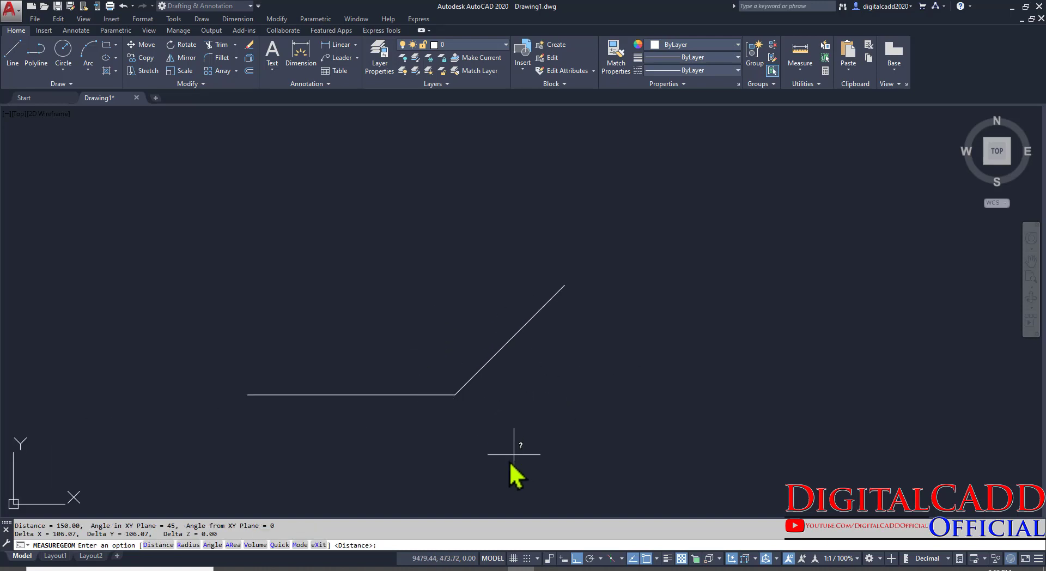
{"action": "key", "text": "Escape"}
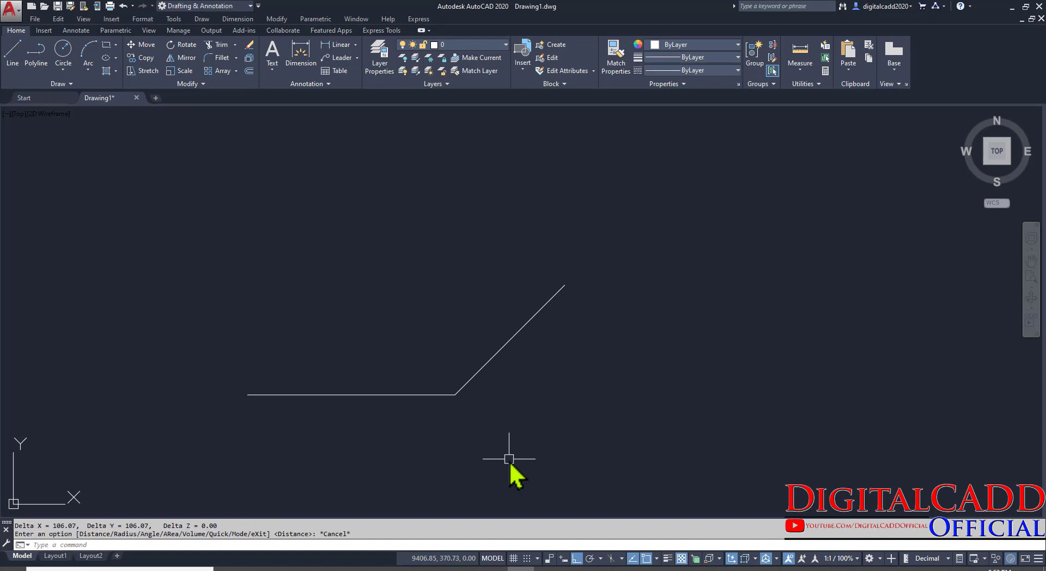
{"action": "middle_click_drag", "start_coordinate": [482, 423], "coordinate": [521, 409]}
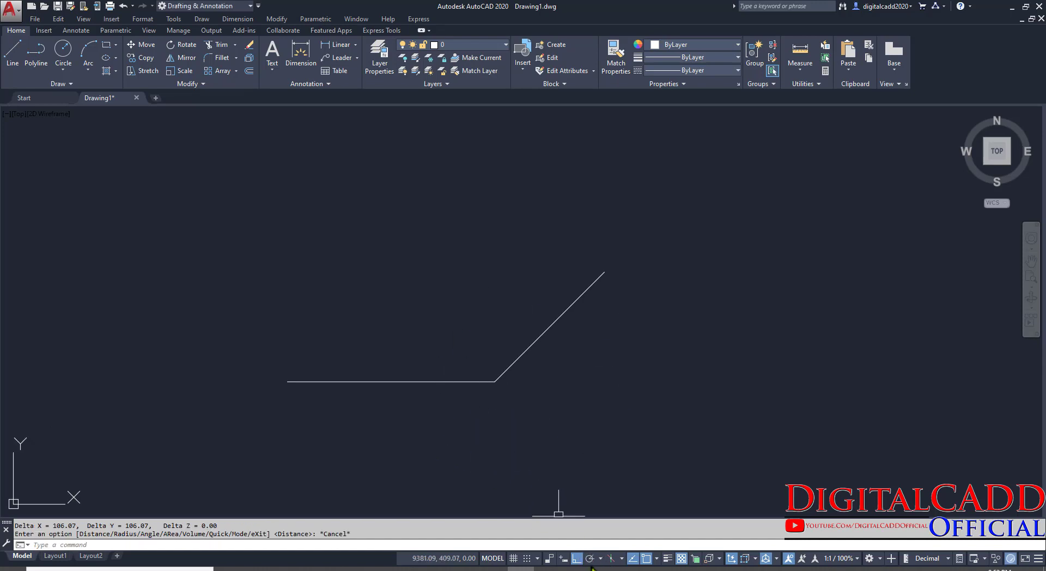
- Turn Dynamic Input on and repeat the distance measurement between the horizontal line's endpoints
{"action": "middle_click_drag", "start_coordinate": [556, 434], "coordinate": [597, 450]}
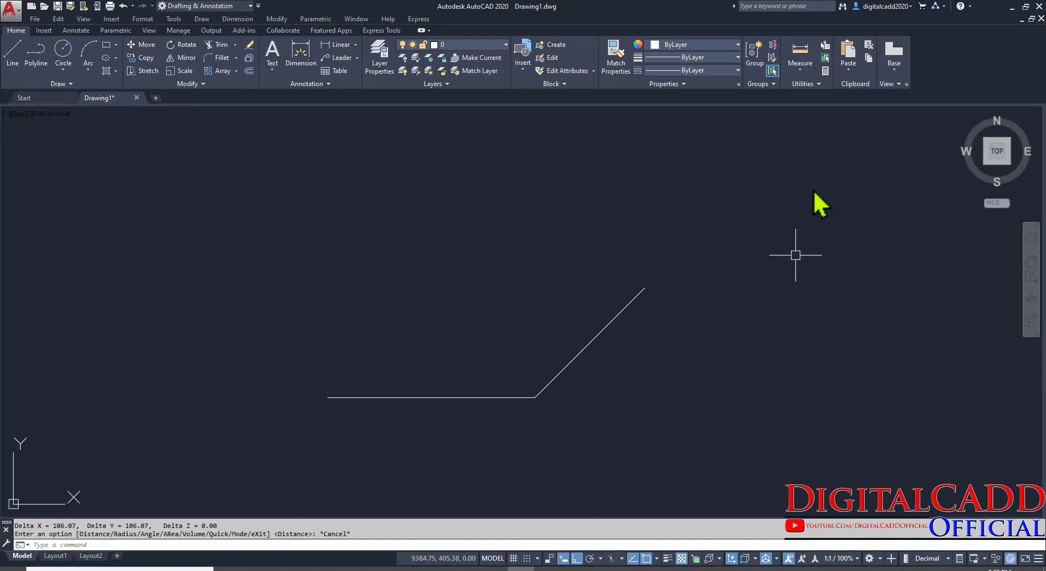
{"action": "left_click", "coordinate": [800, 67]}
{"action": "left_click", "coordinate": [812, 112]}
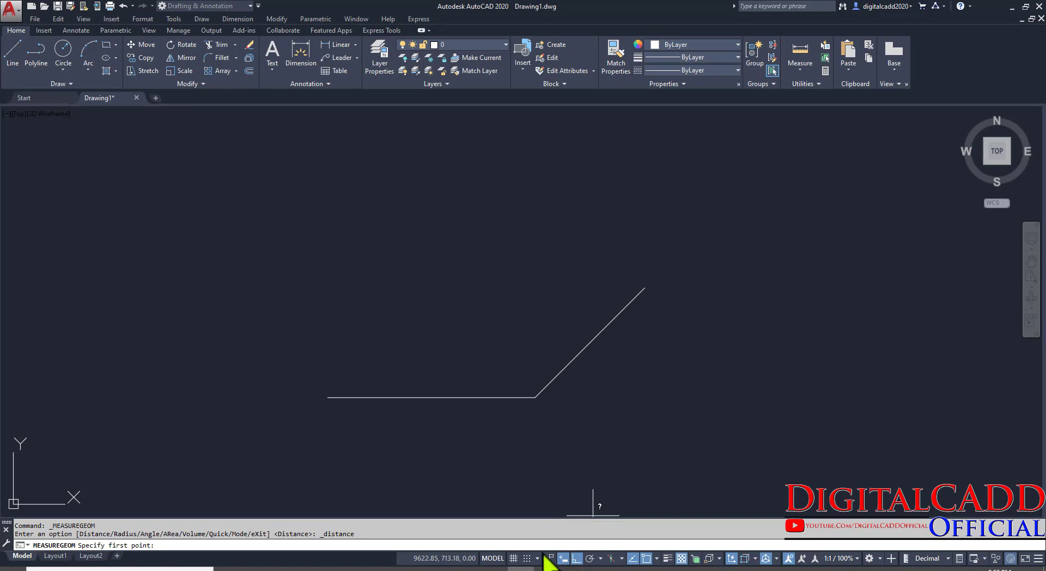
{"action": "left_click", "coordinate": [328, 397]}
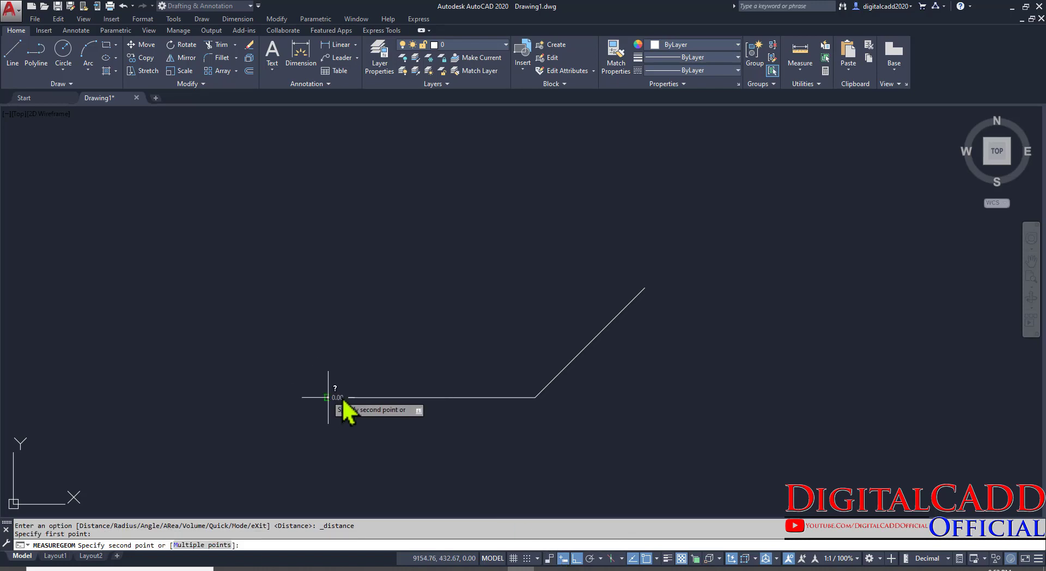
{"action": "left_click", "coordinate": [535, 397]}
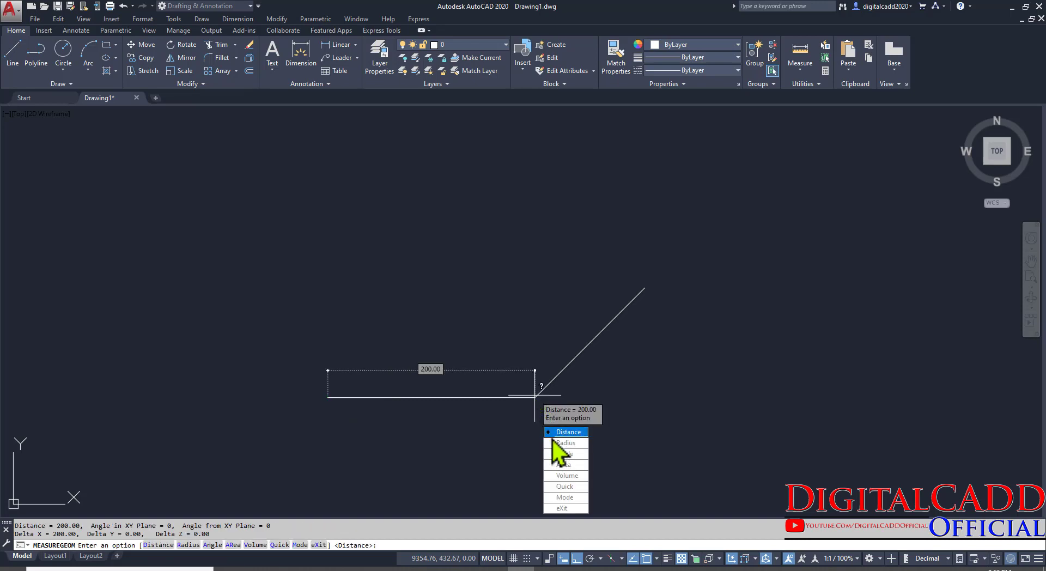
- Measure the distance between the sloping line's endpoints with Dynamic Input on and end the measurement
{"action": "left_click", "coordinate": [553, 436]}
{"action": "left_click", "coordinate": [535, 398]}
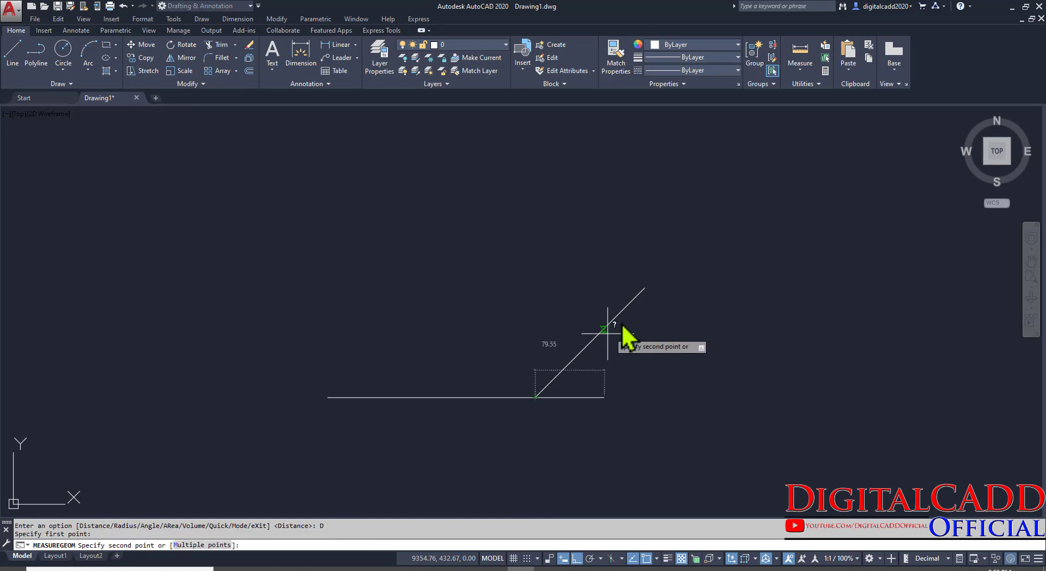
{"action": "left_click", "coordinate": [646, 287]}
{"action": "middle_click_drag", "start_coordinate": [810, 387], "coordinate": [747, 366]}
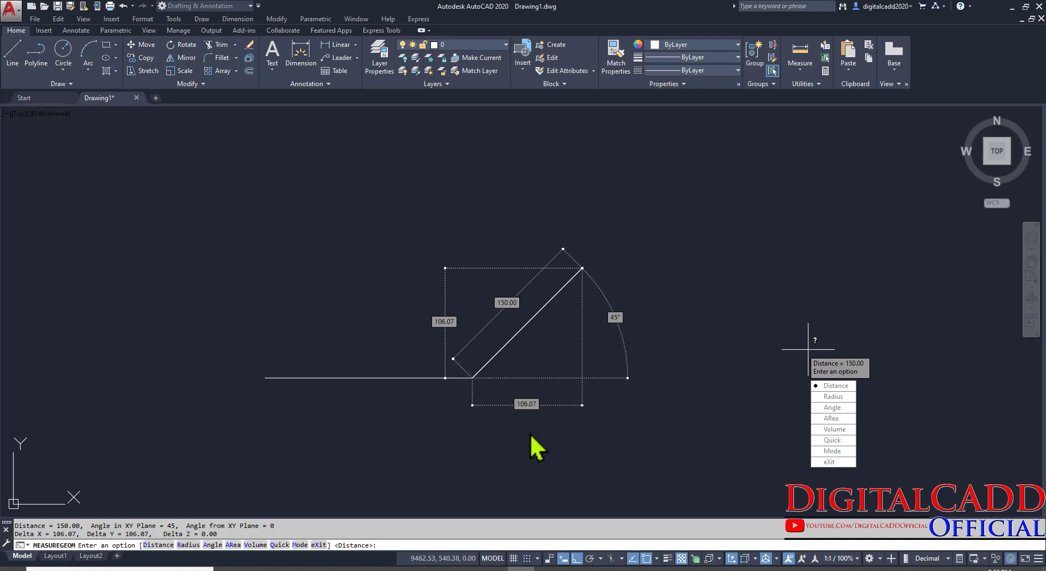
{"action": "key", "text": "Escape"}
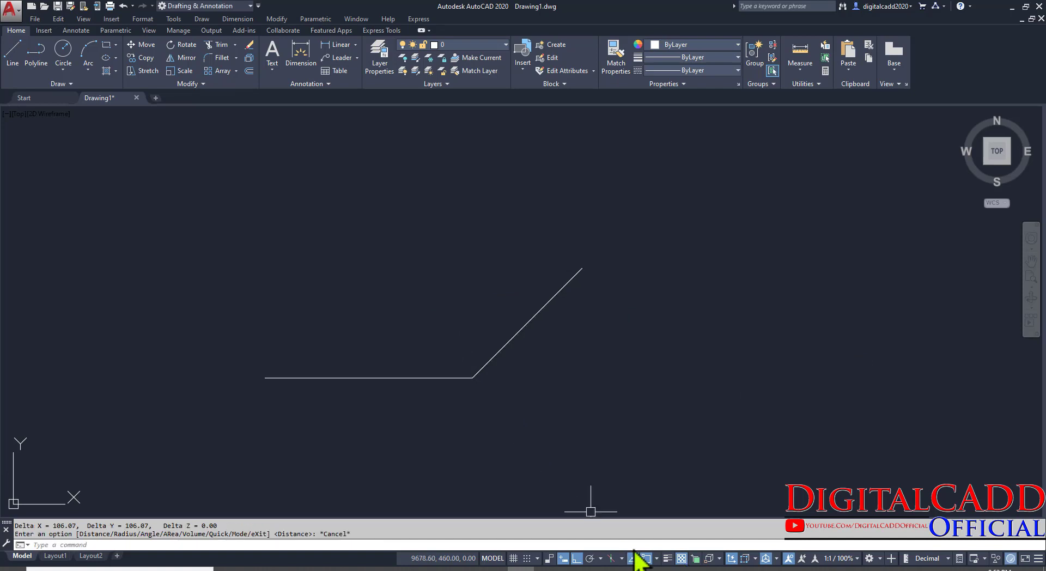
- Toggle Dynamic Input off and back on
{"action": "middle_click_drag", "start_coordinate": [624, 399], "coordinate": [518, 371]}
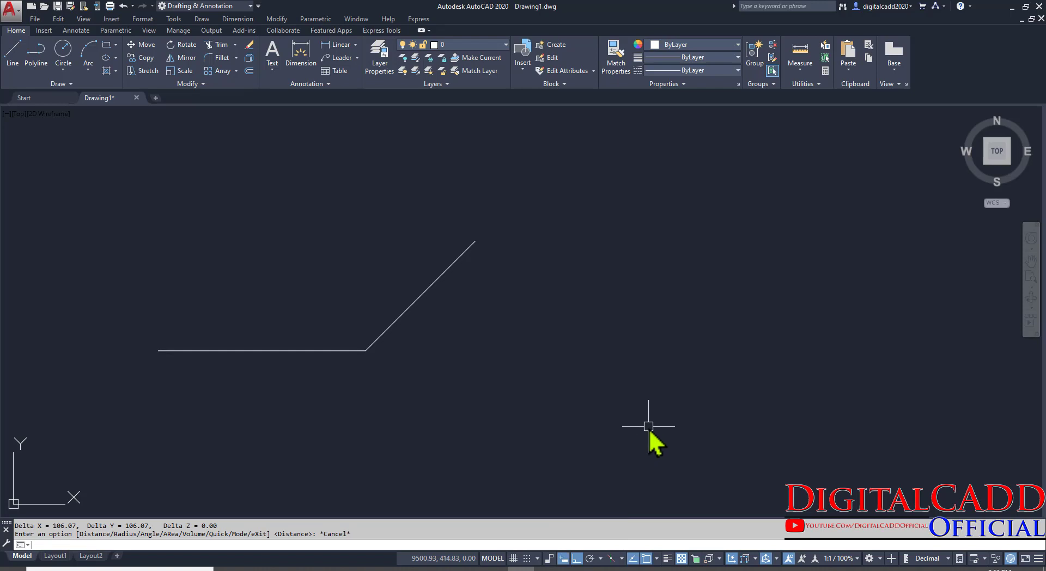
{"action": "left_click", "coordinate": [564, 561]}
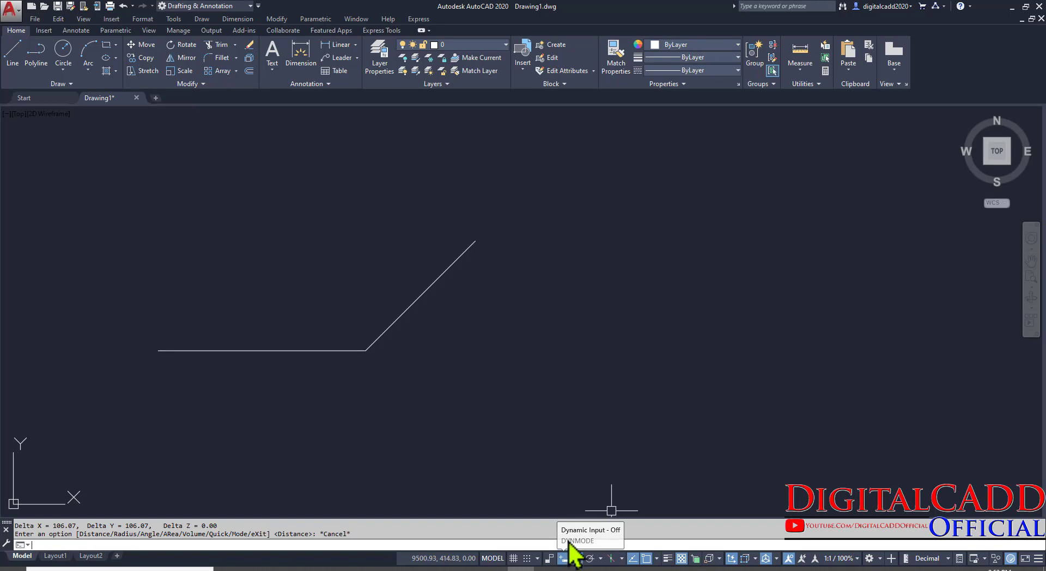
{"action": "left_click", "coordinate": [564, 563]}
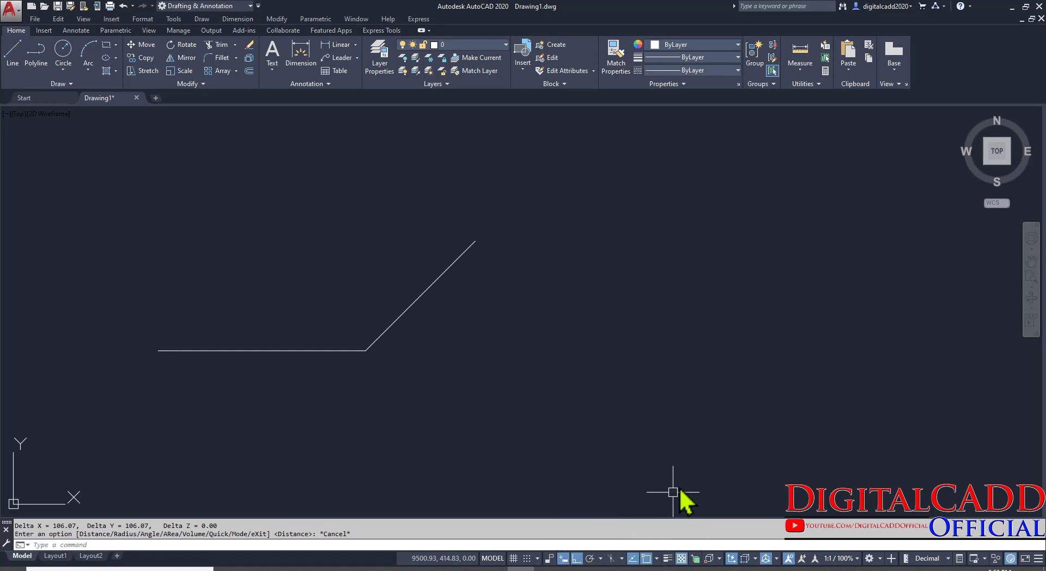
- Turn off Dynamic UCS, the gizmo and annotation visibility
{"action": "middle_click_drag", "start_coordinate": [675, 484], "coordinate": [614, 451]}
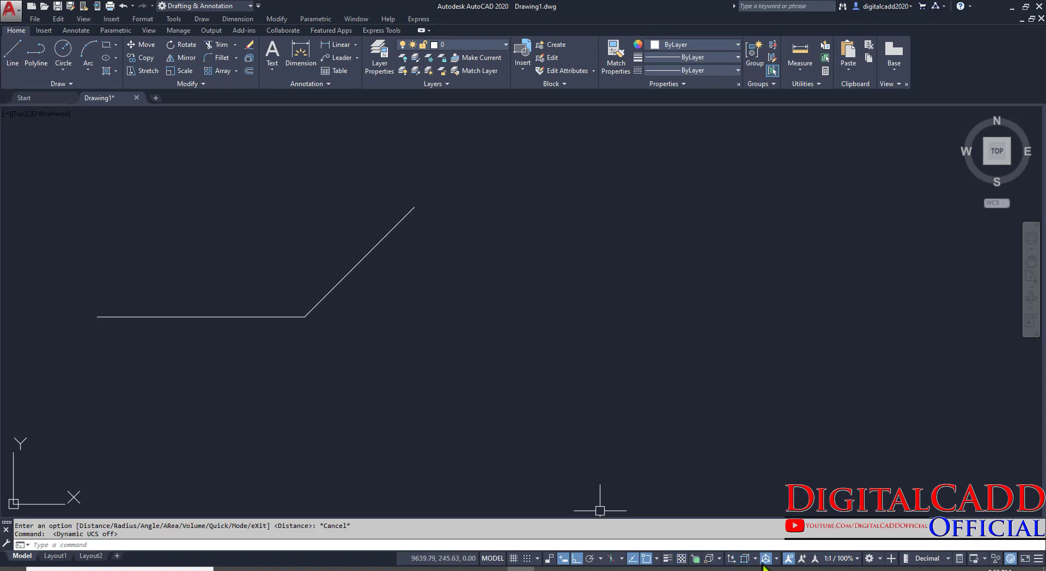
{"action": "left_click", "coordinate": [788, 558]}
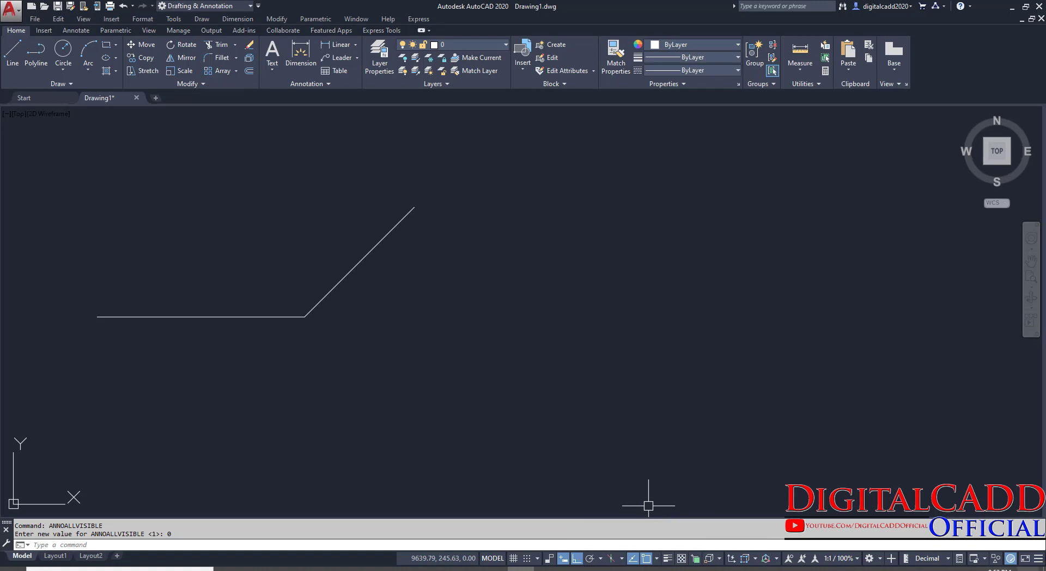
- Remove Dynamic Input, Ortho Mode, 2D Object Snap and Object Snap Tracking from the status bar display
{"action": "left_click", "coordinate": [1038, 559]}
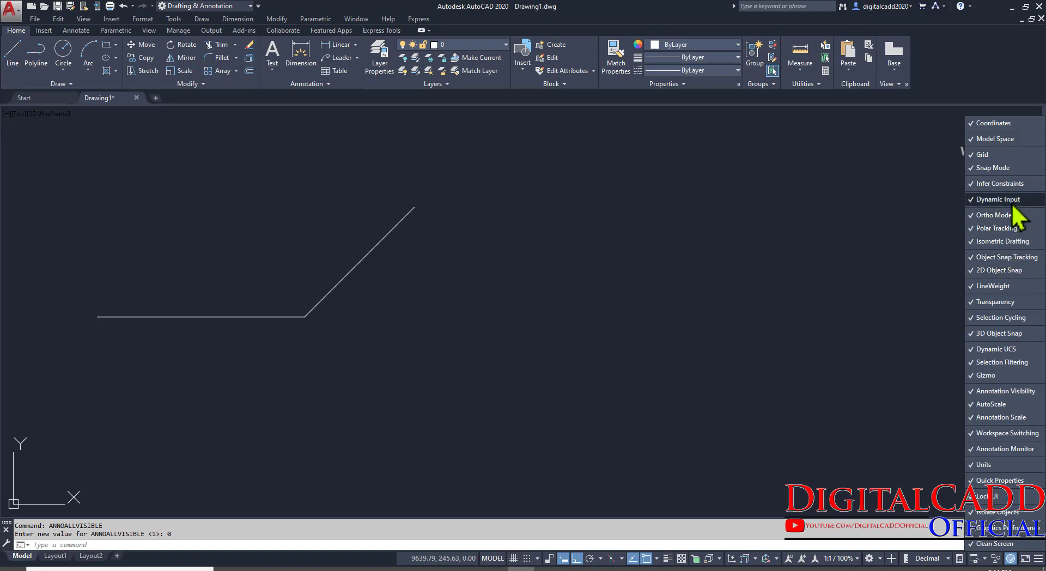
{"action": "left_click", "coordinate": [980, 203]}
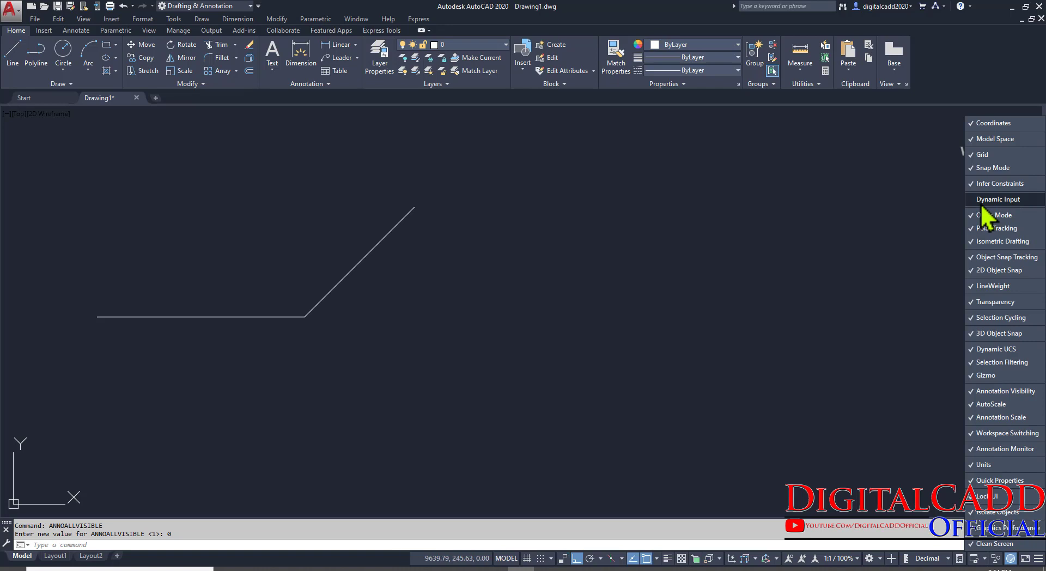
{"action": "left_click", "coordinate": [988, 215]}
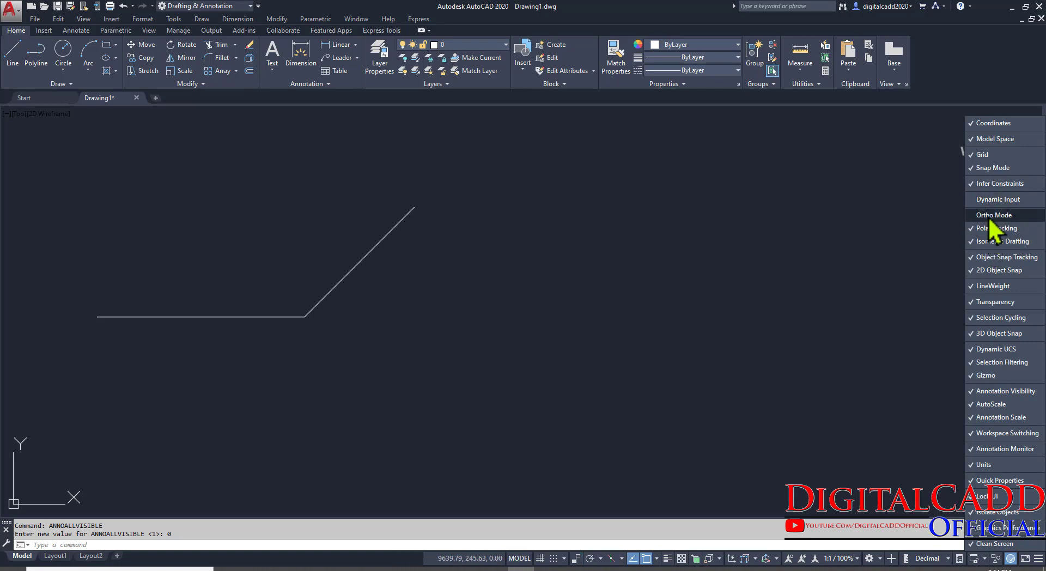
{"action": "left_click", "coordinate": [990, 275]}
{"action": "left_click", "coordinate": [979, 256]}
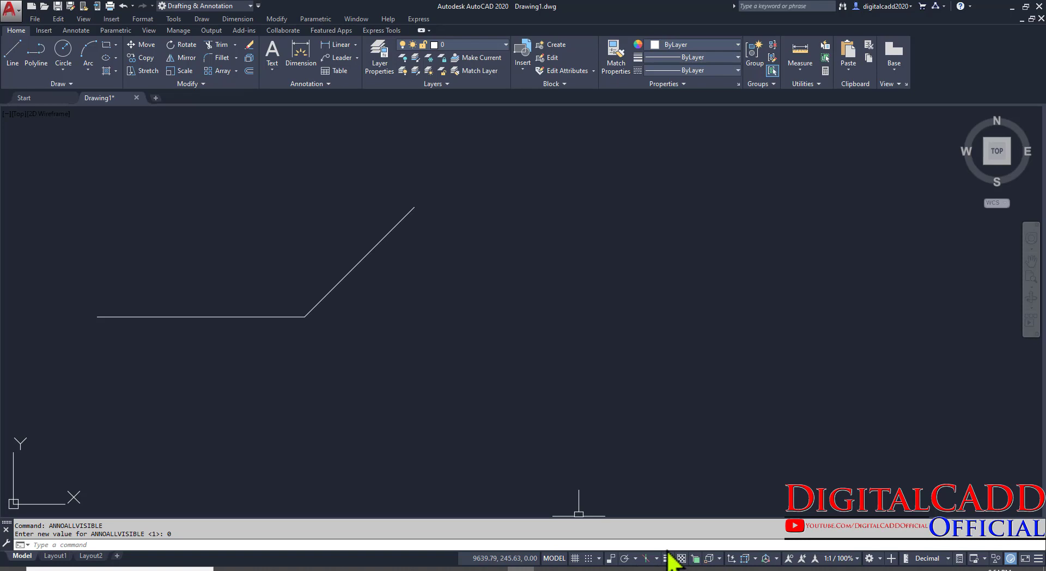
- Restore Dynamic Input, Ortho Mode, Object Snap Tracking and 2D Object Snap to the status bar display
{"action": "left_click", "coordinate": [1039, 559]}
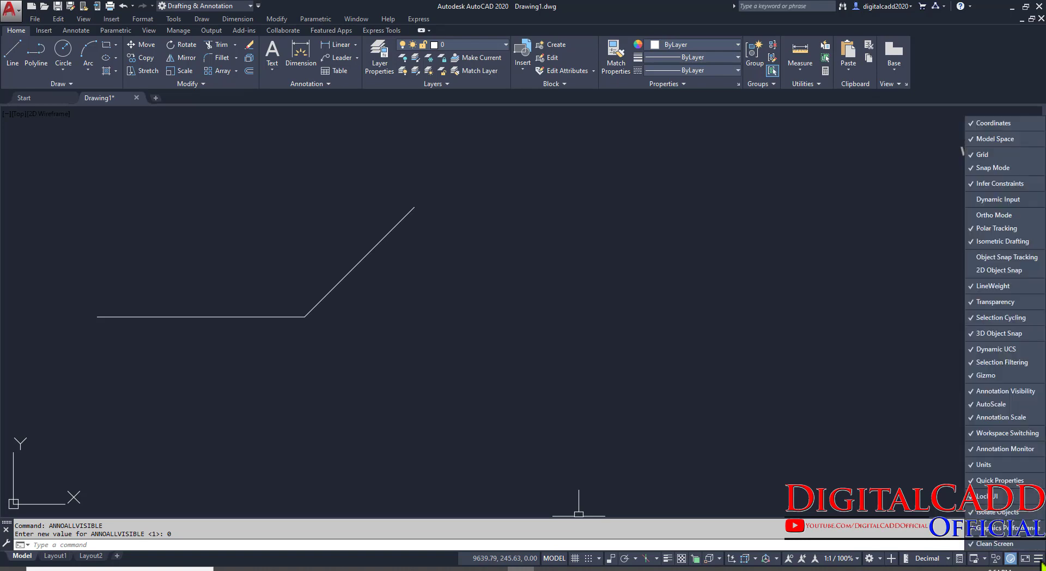
{"action": "left_click", "coordinate": [990, 199]}
{"action": "left_click", "coordinate": [993, 216]}
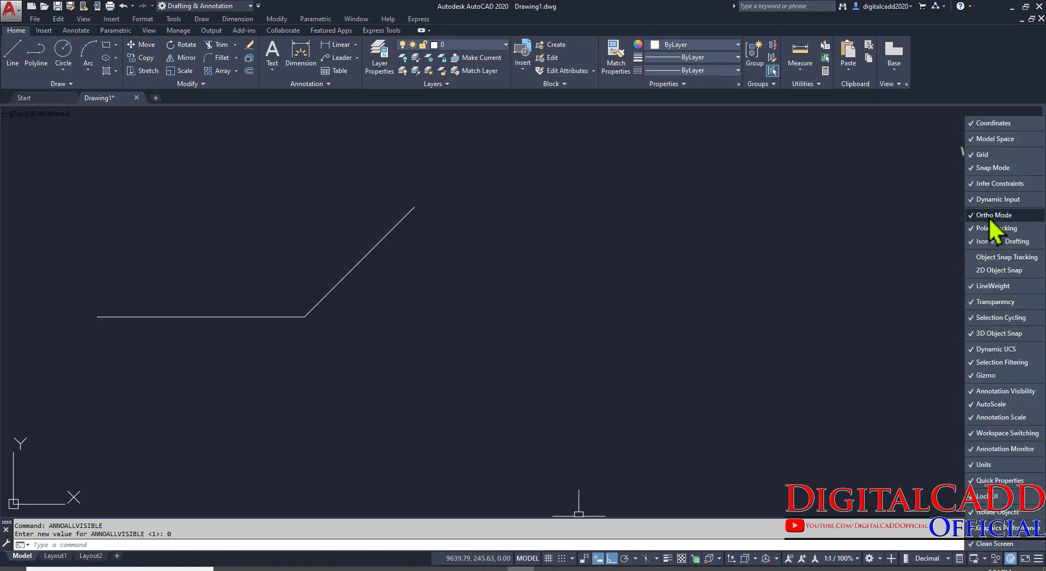
{"action": "left_click", "coordinate": [991, 258]}
{"action": "left_click", "coordinate": [989, 270]}
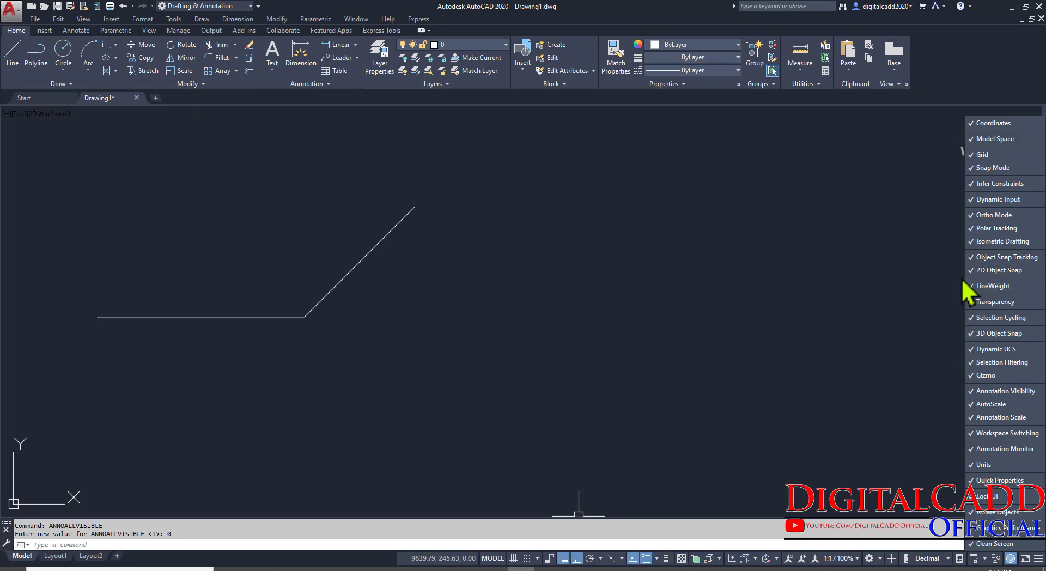
{"action": "left_click", "coordinate": [714, 384]}
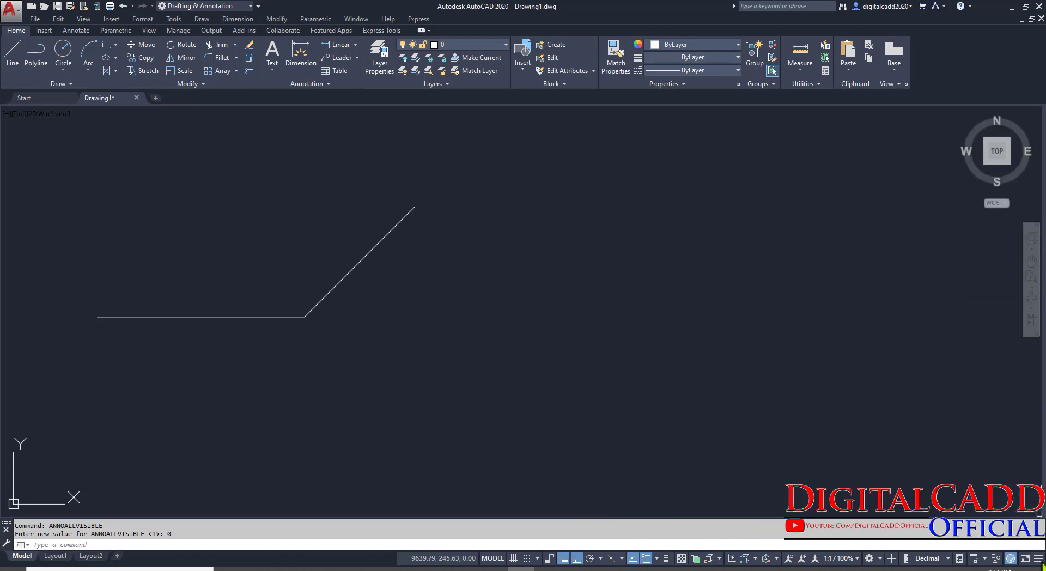
{"action": "left_click", "coordinate": [1038, 559]}
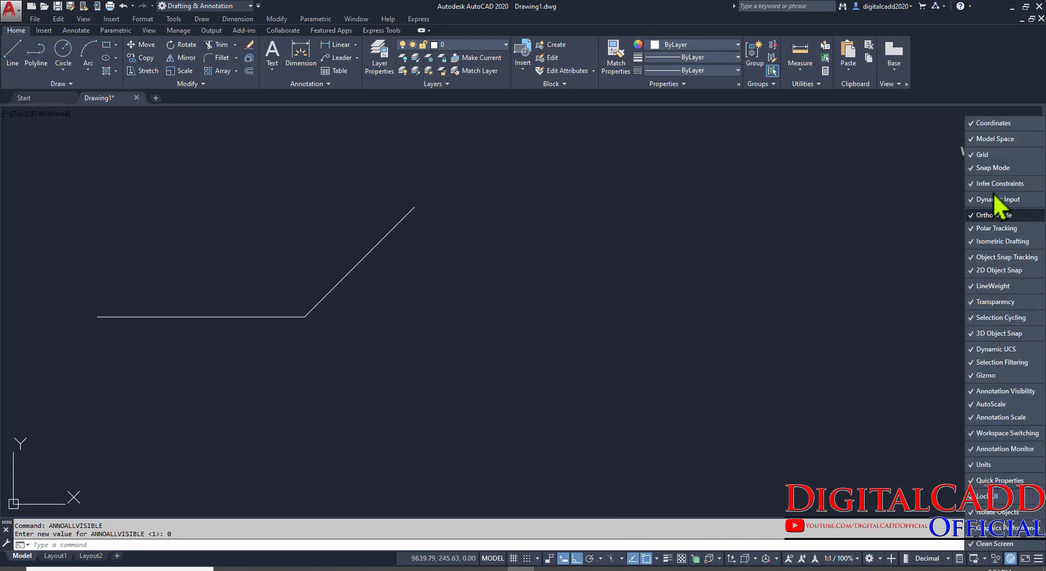
{"action": "left_click", "coordinate": [775, 405]}
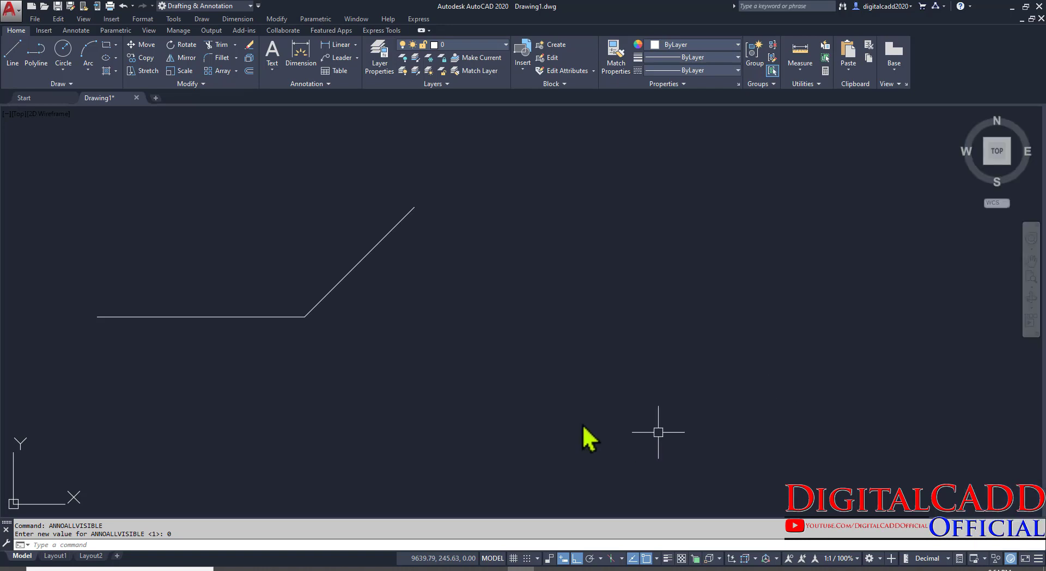
- Review all the practice shapes in the drawing, from the circle rows to the angled line
{"action": "middle_click_drag", "start_coordinate": [466, 405], "coordinate": [533, 402]}
{"action": "scroll", "coordinate": [350, 365], "scroll_direction": "down", "scroll_amount": 5}
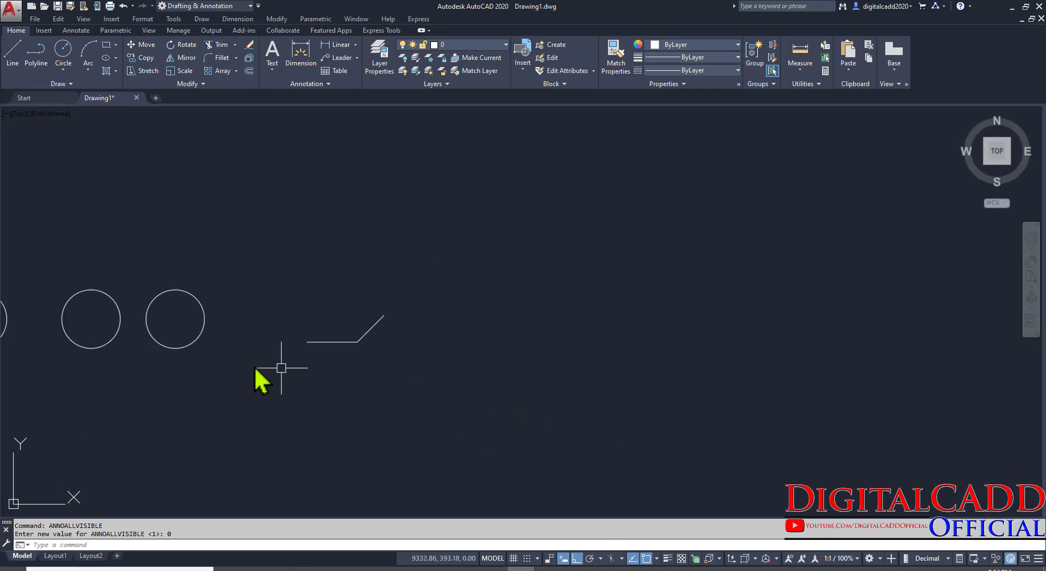
{"action": "middle_click_drag", "start_coordinate": [256, 367], "coordinate": [601, 398]}
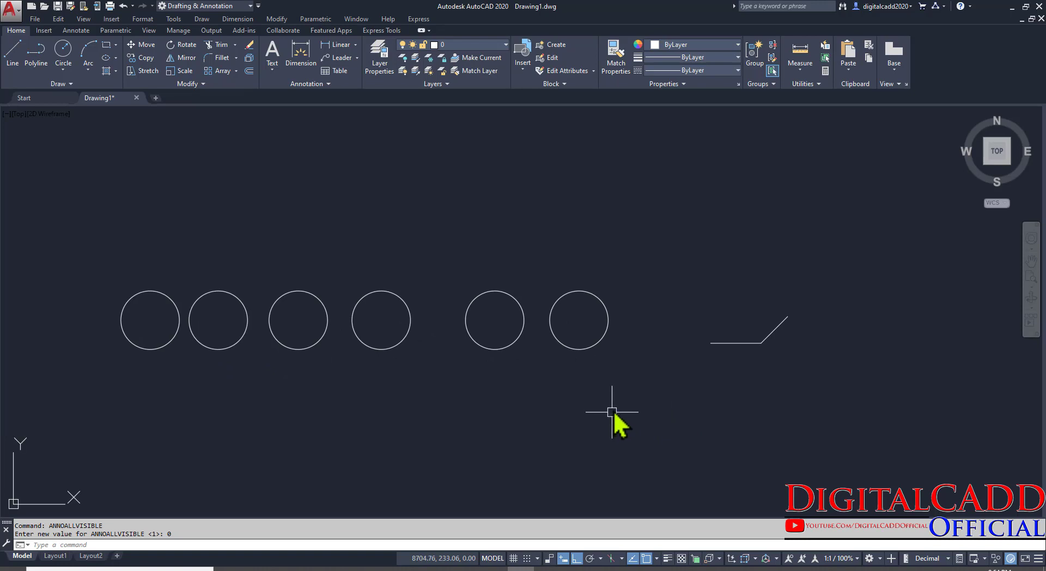
{"action": "scroll", "coordinate": [595, 413], "scroll_direction": "down", "scroll_amount": 2}
{"action": "scroll", "coordinate": [385, 388], "scroll_direction": "down", "scroll_amount": 5}
{"action": "middle_click_drag", "start_coordinate": [251, 414], "coordinate": [408, 426]}
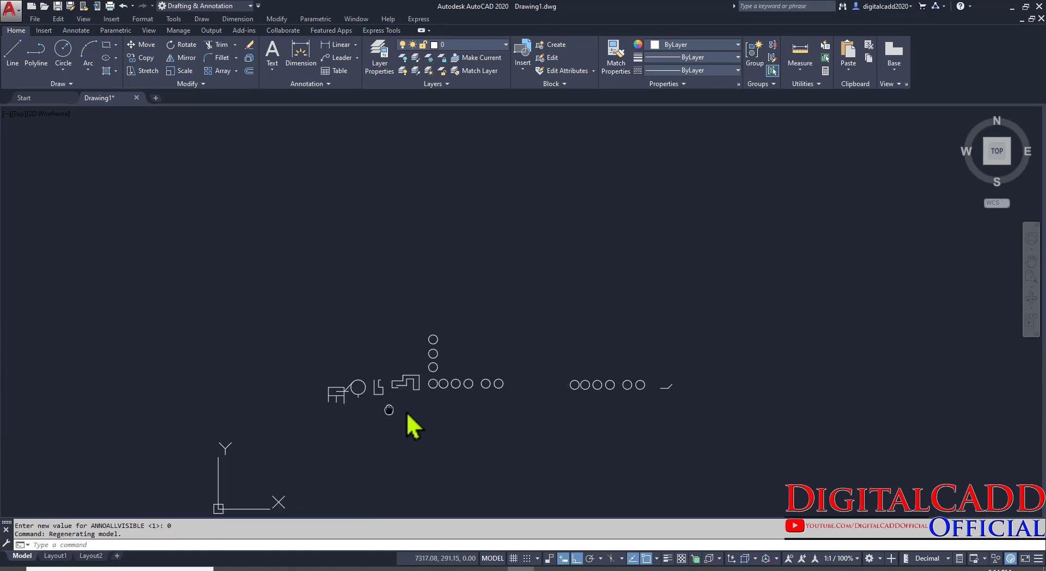
{"action": "scroll", "coordinate": [410, 422], "scroll_direction": "up", "scroll_amount": 2}
{"action": "scroll", "coordinate": [416, 416], "scroll_direction": "up", "scroll_amount": 2}
{"action": "middle_click_drag", "start_coordinate": [794, 415], "coordinate": [479, 363]}
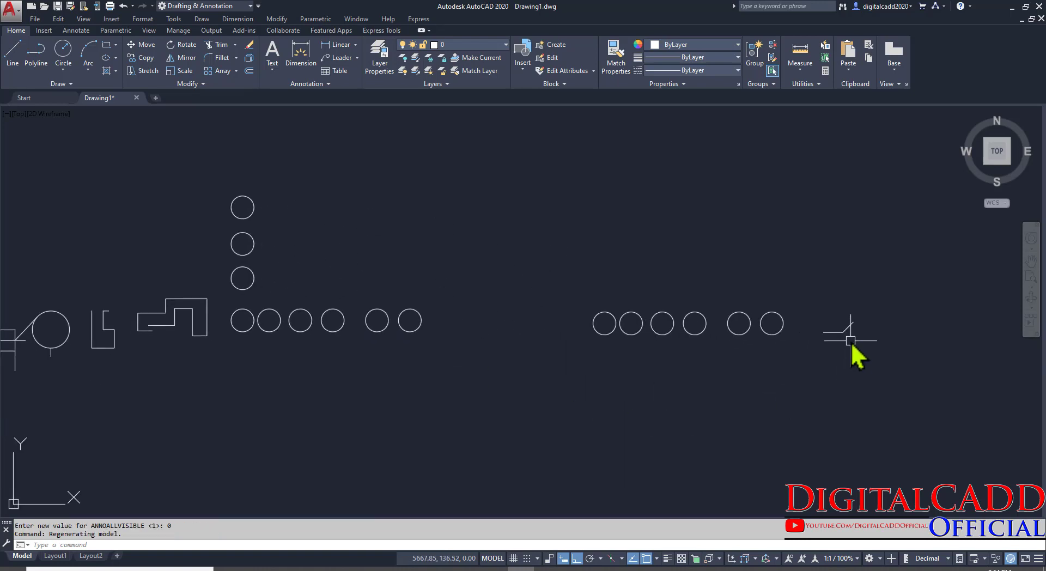
{"action": "scroll", "coordinate": [853, 340], "scroll_direction": "up", "scroll_amount": 4}
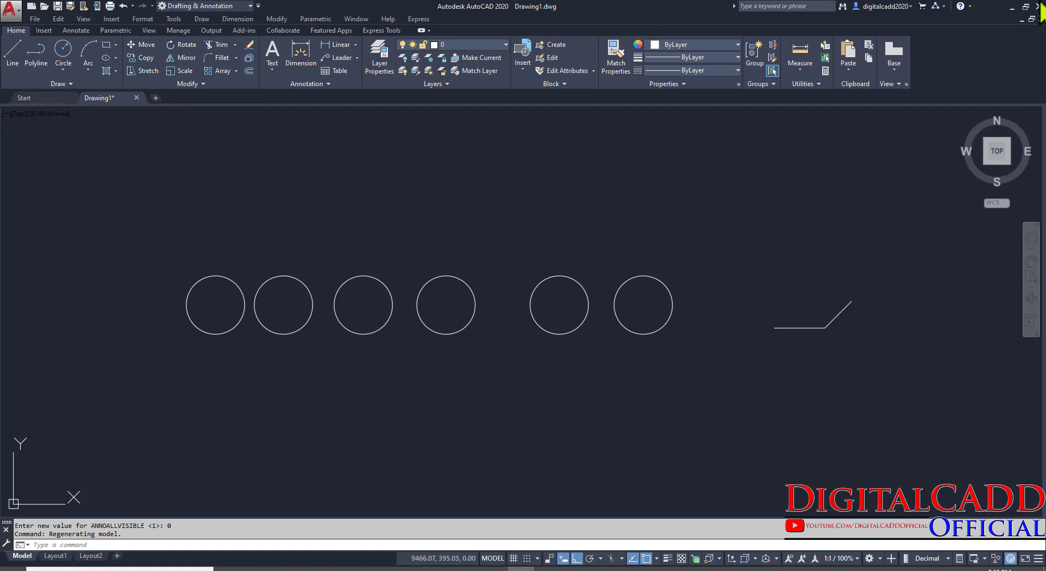
- Minimize the drawing and open Local Disk (D:) in File Explorer
{"action": "left_click", "coordinate": [1012, 6]}
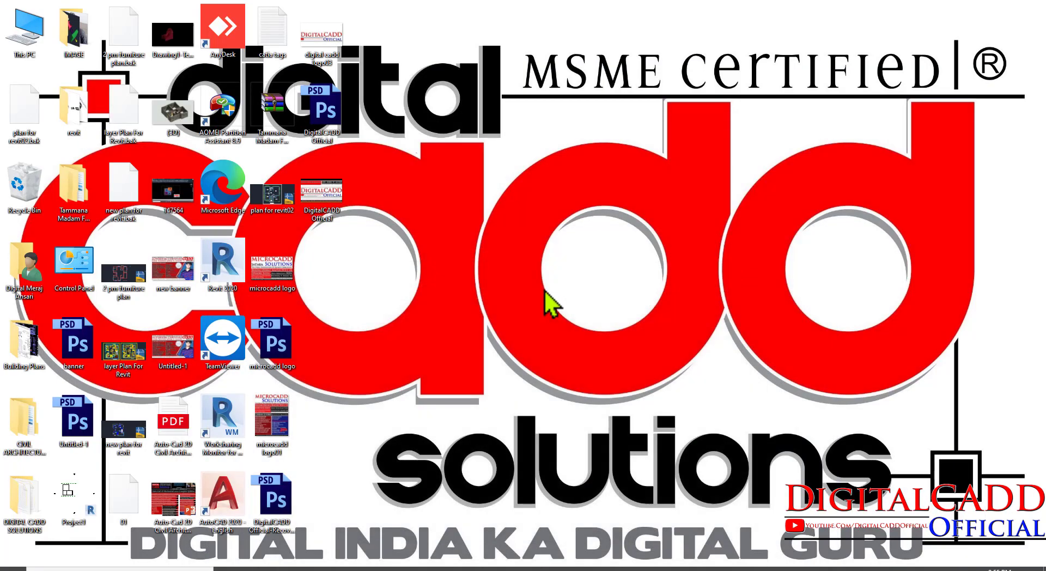
{"action": "double_click", "coordinate": [9, 51]}
{"action": "double_click", "coordinate": [305, 214]}
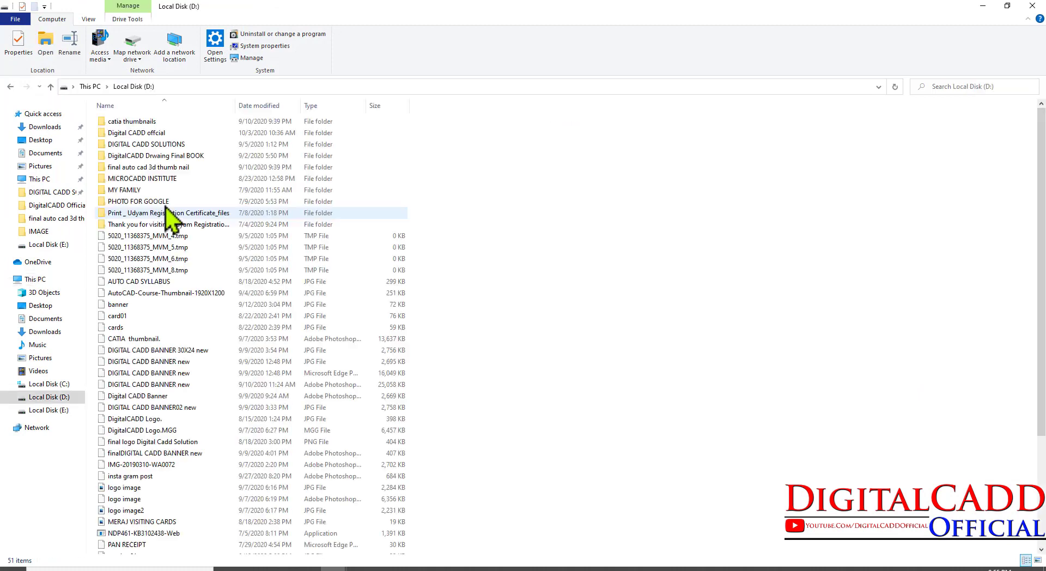
- Open the PDF "final DigitalCADD Assignments For Students" from the COURSES ALL BOOKS folder inside DIGITAL CADD SOLUTIONS
{"action": "double_click", "coordinate": [158, 145]}
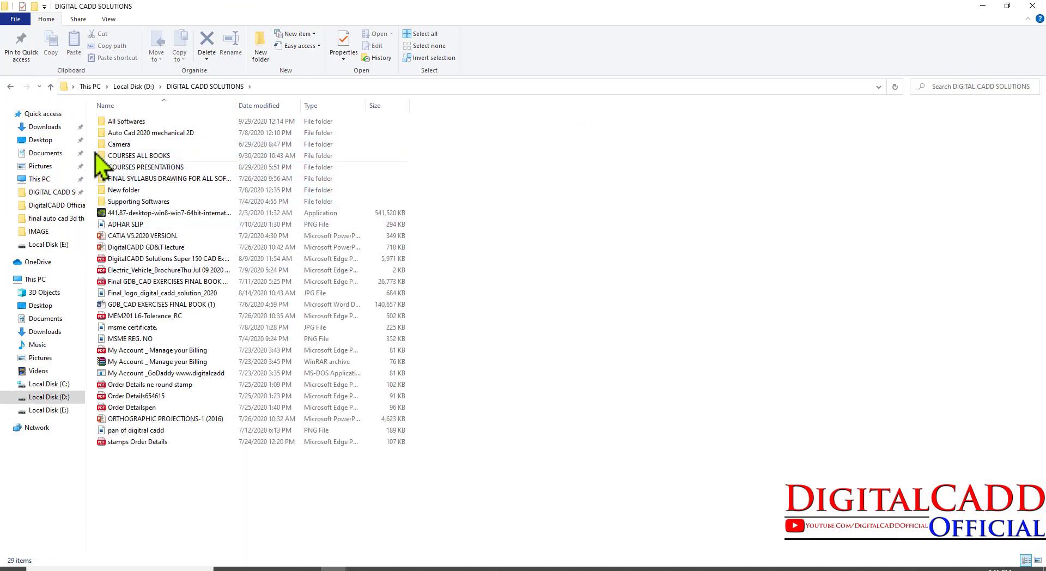
{"action": "left_click", "coordinate": [61, 397]}
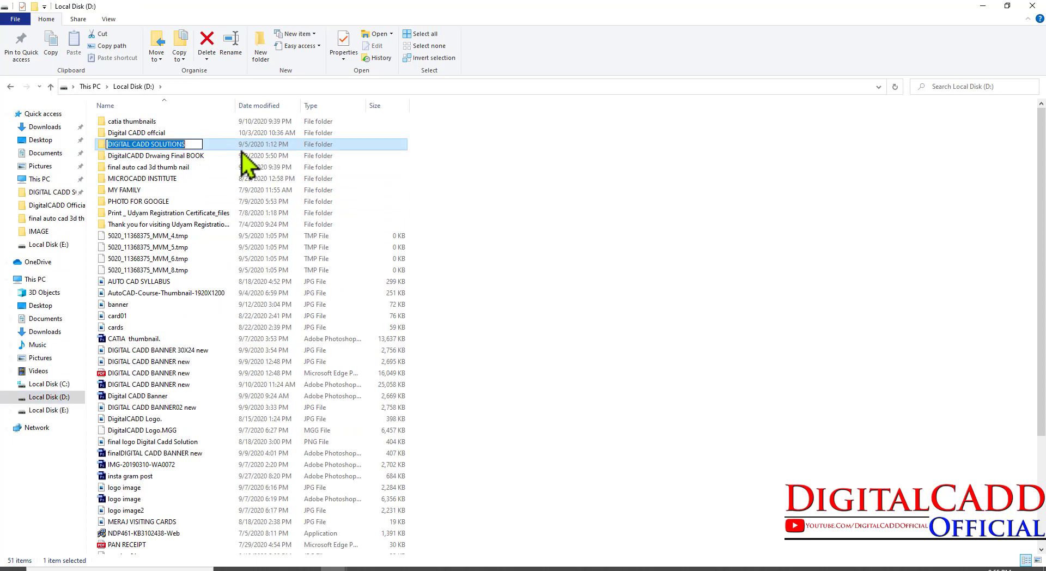
{"action": "double_click", "coordinate": [221, 144]}
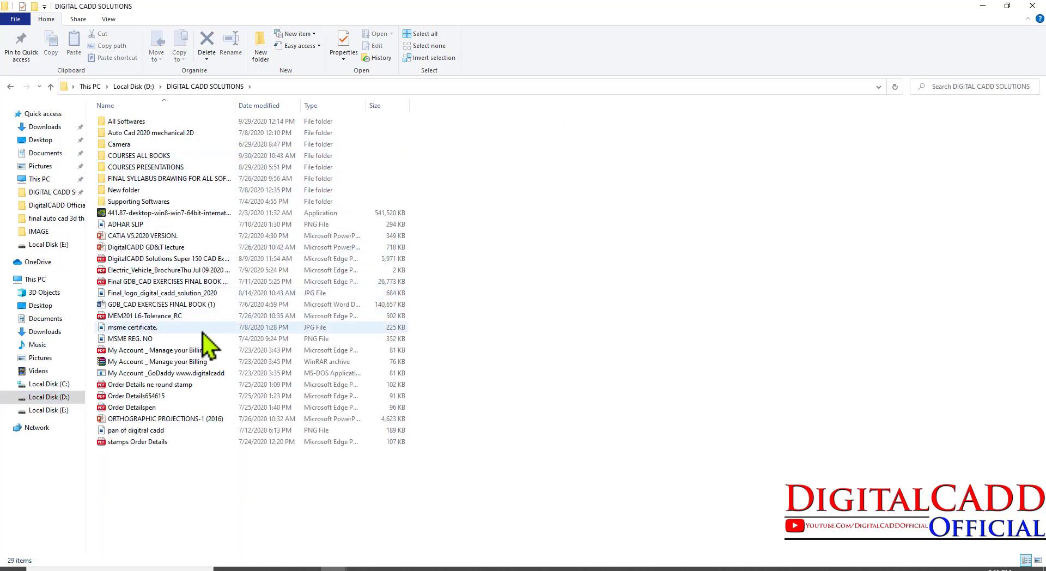
{"action": "double_click", "coordinate": [168, 156]}
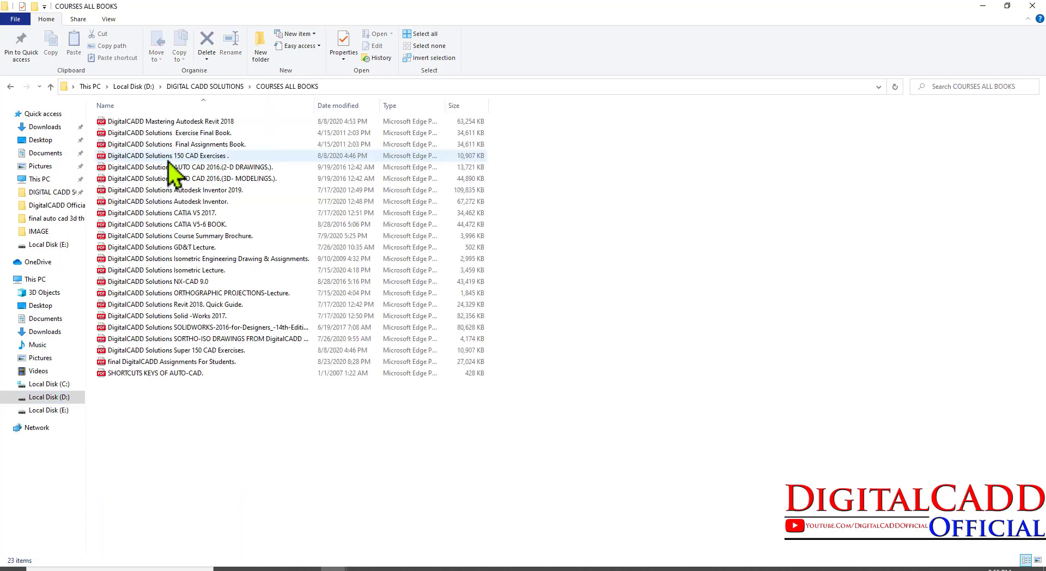
{"action": "double_click", "coordinate": [218, 362]}
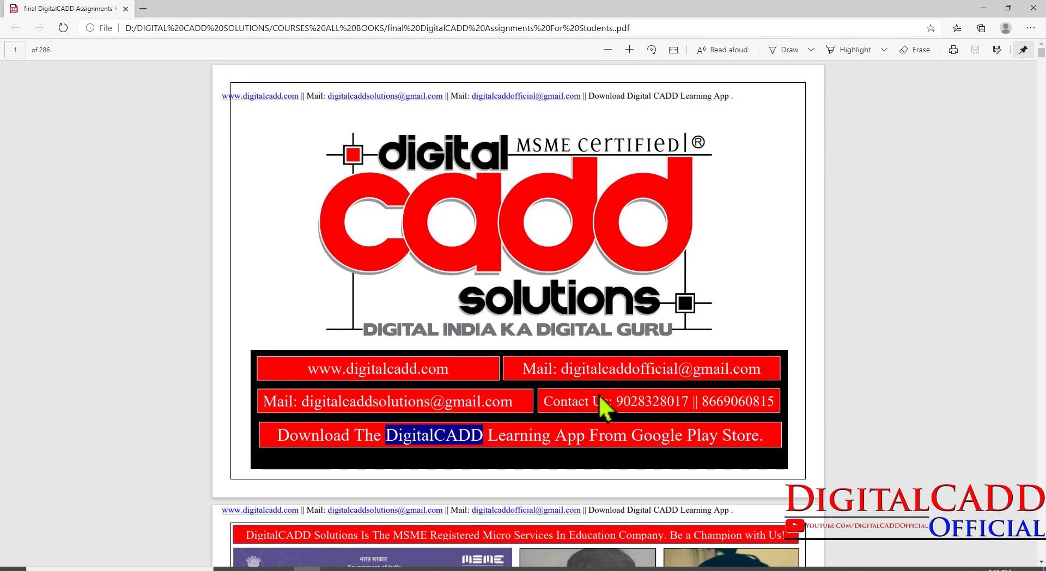
- Enlarge the PDF and examine the dimensioned Sketcher exercises on pages 4 to 7
{"action": "scroll", "coordinate": [602, 402], "scroll_direction": "up", "scroll_amount": 2, "text": "ctrl"}
{"action": "scroll", "coordinate": [604, 404], "scroll_direction": "down", "scroll_amount": 20}
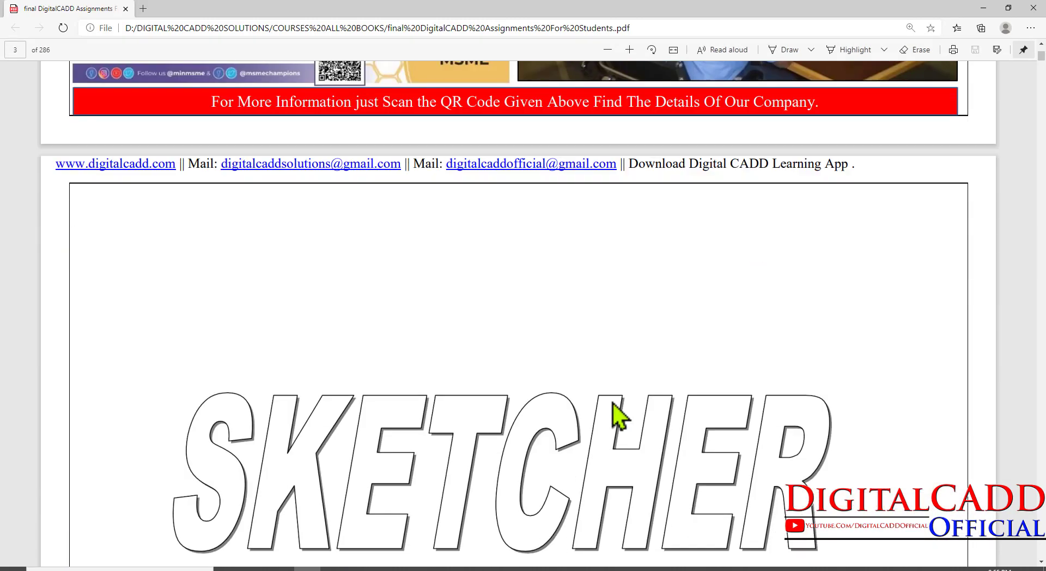
{"action": "scroll", "coordinate": [613, 402], "scroll_direction": "down", "scroll_amount": 8}
{"action": "scroll", "coordinate": [253, 305], "scroll_direction": "up", "scroll_amount": 4}
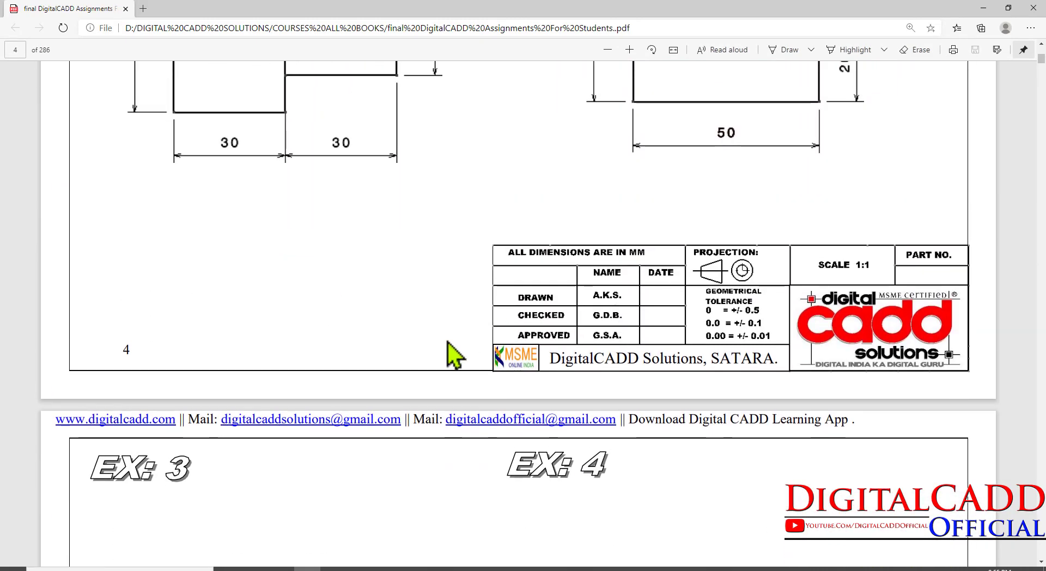
{"action": "scroll", "coordinate": [341, 169], "scroll_direction": "up", "scroll_amount": 3}
{"action": "scroll", "coordinate": [390, 350], "scroll_direction": "down", "scroll_amount": 8}
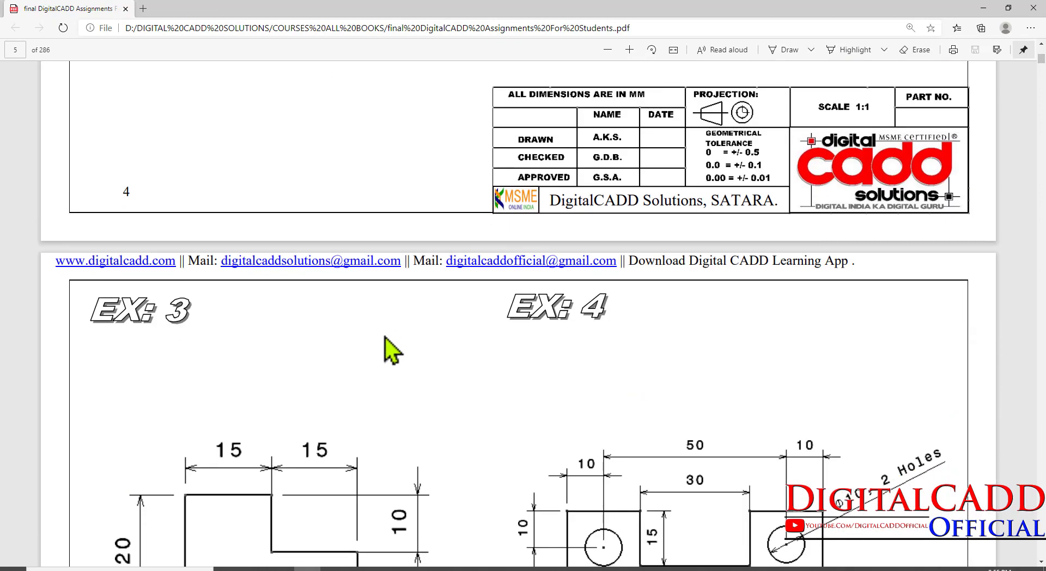
{"action": "scroll", "coordinate": [385, 348], "scroll_direction": "down", "scroll_amount": 5}
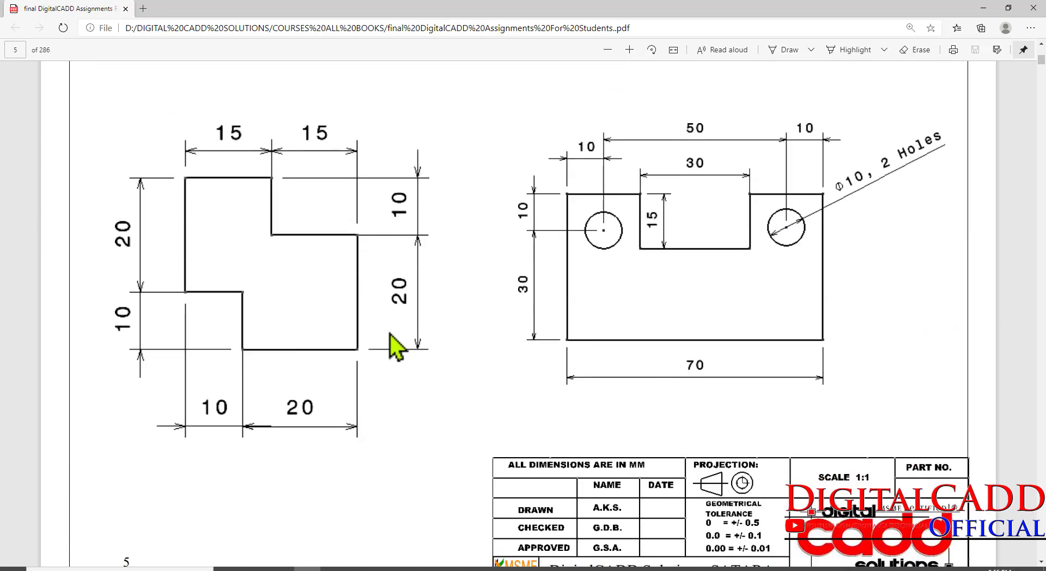
{"action": "scroll", "coordinate": [398, 349], "scroll_direction": "down", "scroll_amount": 18}
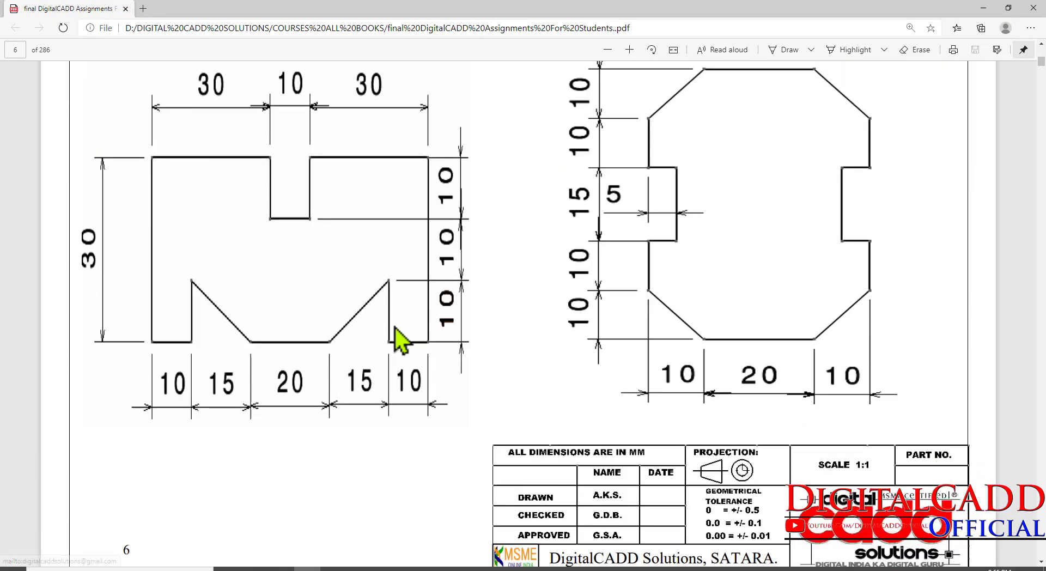
{"action": "scroll", "coordinate": [402, 337], "scroll_direction": "down", "scroll_amount": 18}
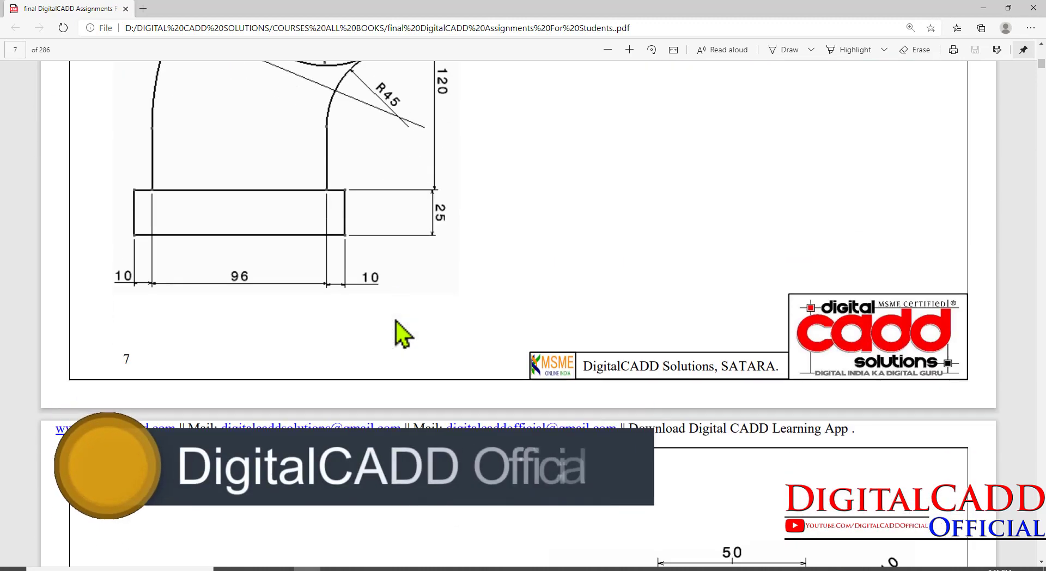
- Examine the dimensioned drawings of exercises 9 and 10 on page 8
{"action": "scroll", "coordinate": [402, 332], "scroll_direction": "down", "scroll_amount": 6}
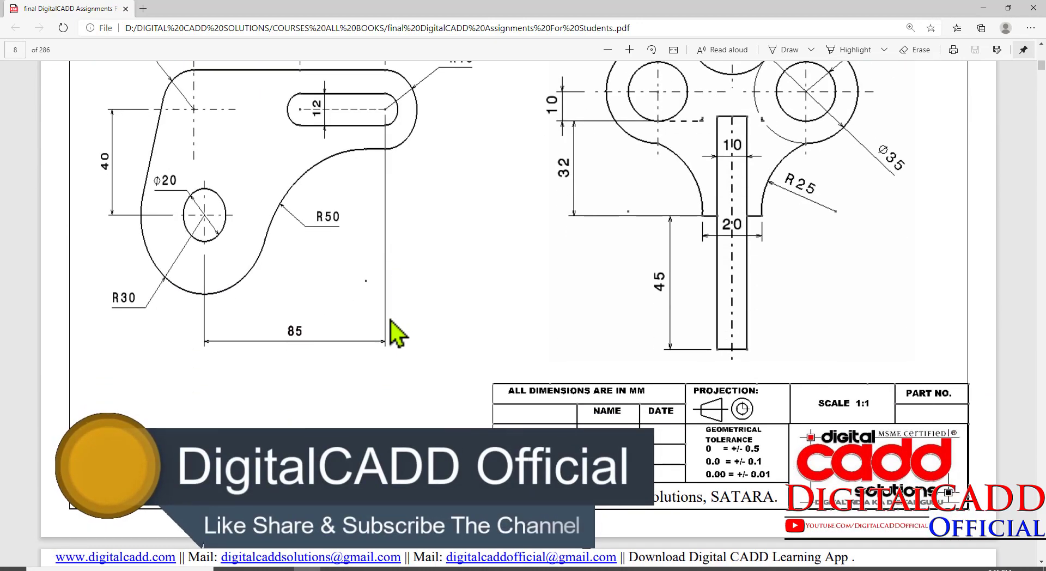
{"action": "scroll", "coordinate": [396, 333], "scroll_direction": "up", "scroll_amount": 2}
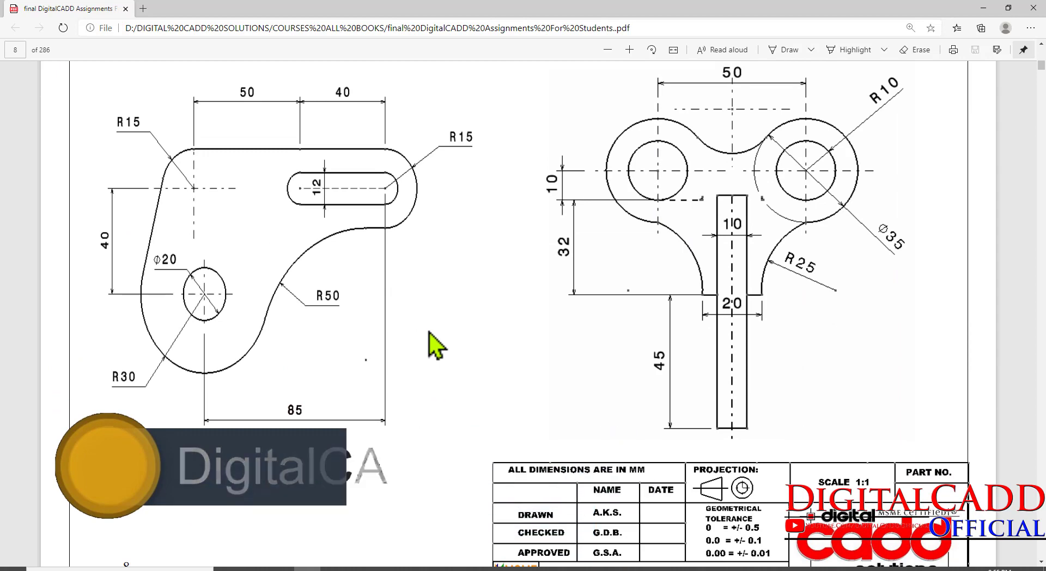
{"action": "scroll", "coordinate": [436, 392], "scroll_direction": "up", "scroll_amount": 10}
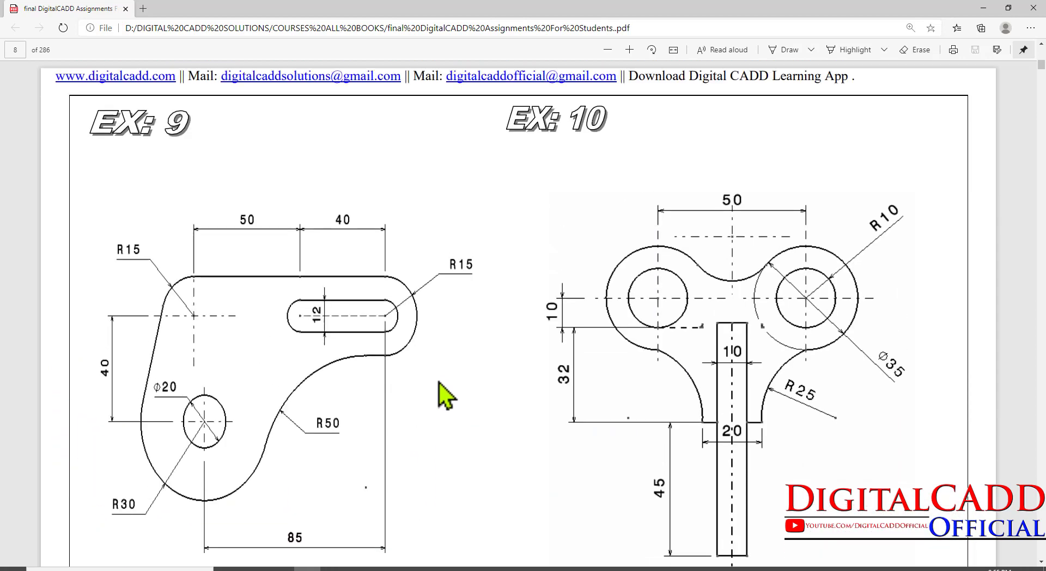
{"action": "scroll", "coordinate": [448, 395], "scroll_direction": "down", "scroll_amount": 10}
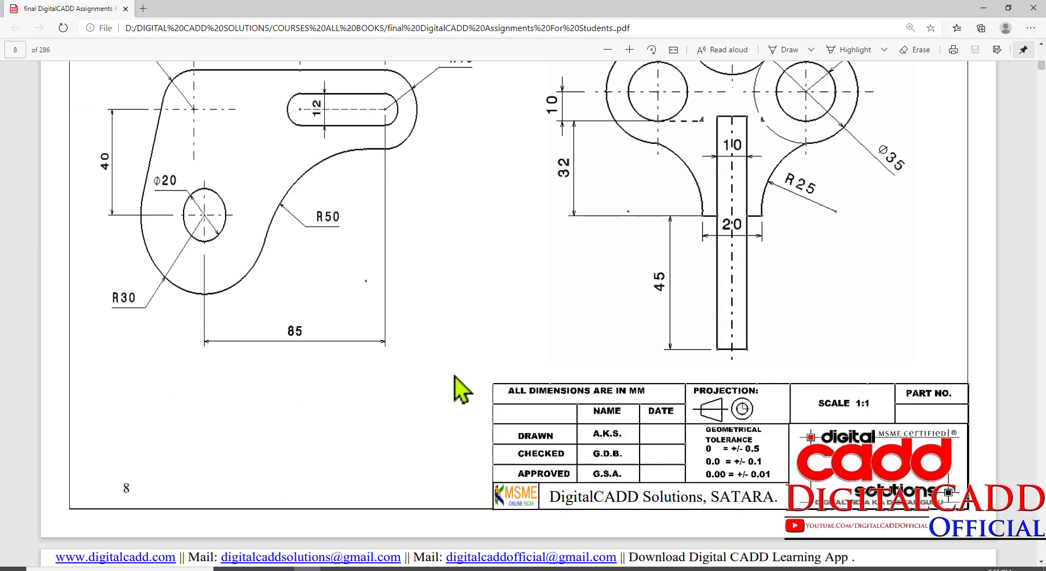
{"action": "scroll", "coordinate": [461, 388], "scroll_direction": "up", "scroll_amount": 1}
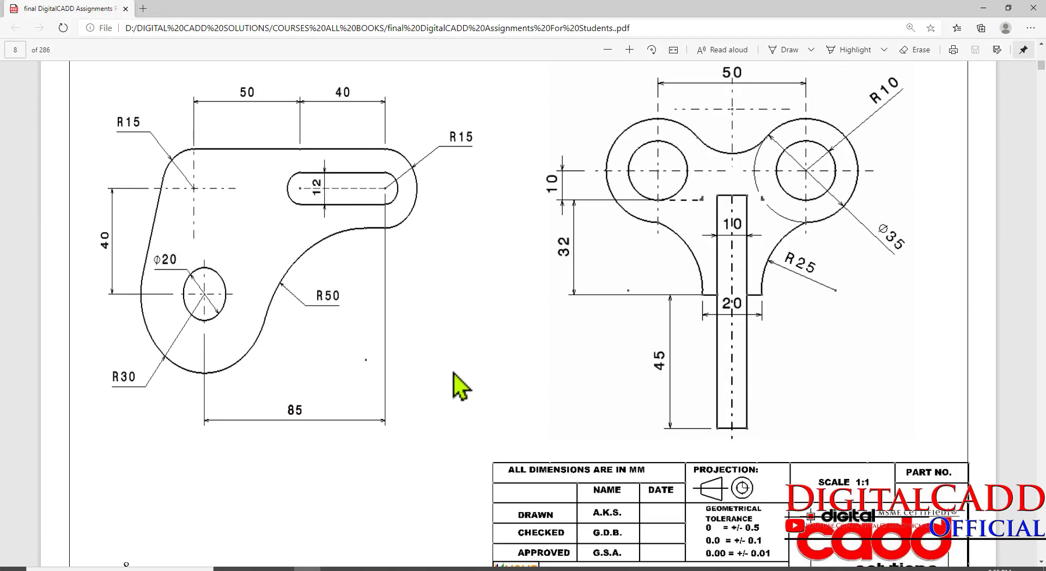
{"action": "left_click", "coordinate": [486, 566]}
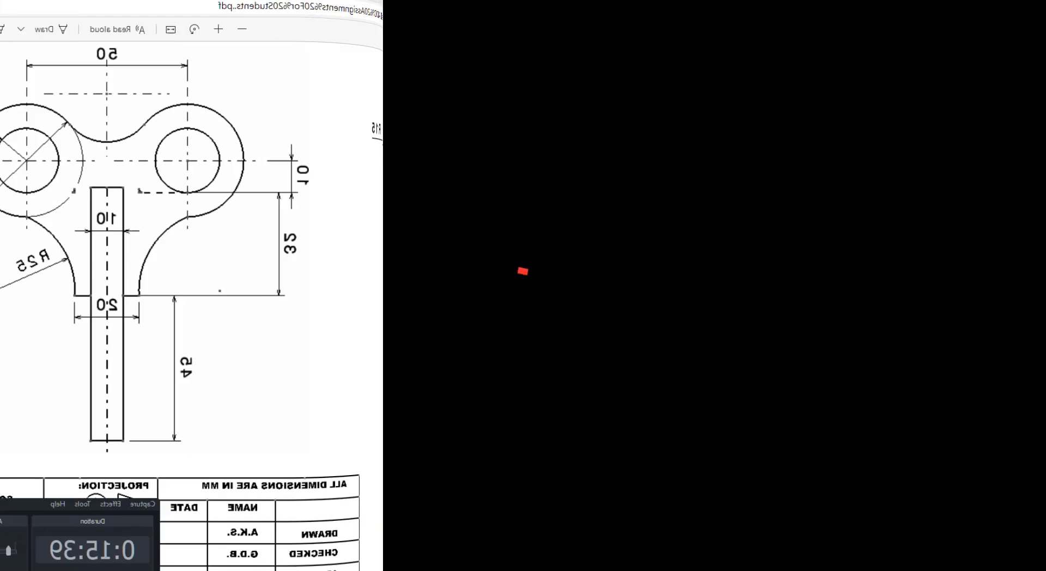